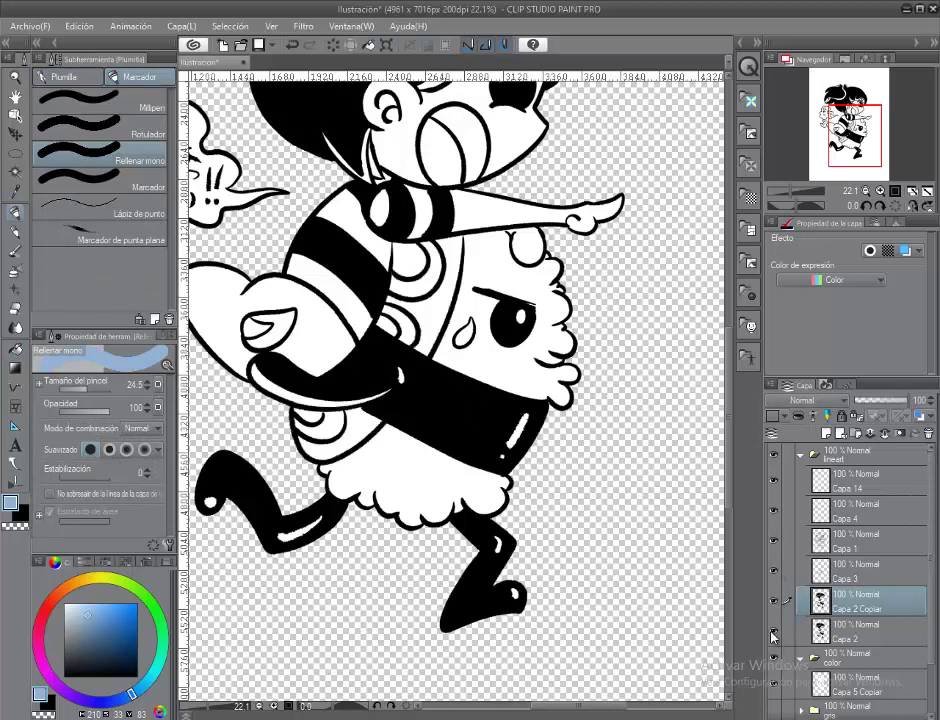
Erase the black fill inside the wide band, the curved shape beside it and the shirt stripes on layer Capa 2 Copiar.
{"action": "mouse_move", "coordinate": [462, 398]}
{"action": "left_mouse_down"}
{"action": "mouse_move", "coordinate": [420, 418]}
{"action": "mouse_move", "coordinate": [403, 408]}
{"action": "mouse_move", "coordinate": [400, 426]}
{"action": "mouse_move", "coordinate": [466, 433]}
{"action": "mouse_move", "coordinate": [510, 400]}
{"action": "mouse_move", "coordinate": [493, 438]}
{"action": "mouse_move", "coordinate": [518, 406]}
{"action": "left_mouse_up"}
{"action": "left_click_drag", "start_coordinate": [410, 380], "coordinate": [368, 388]}
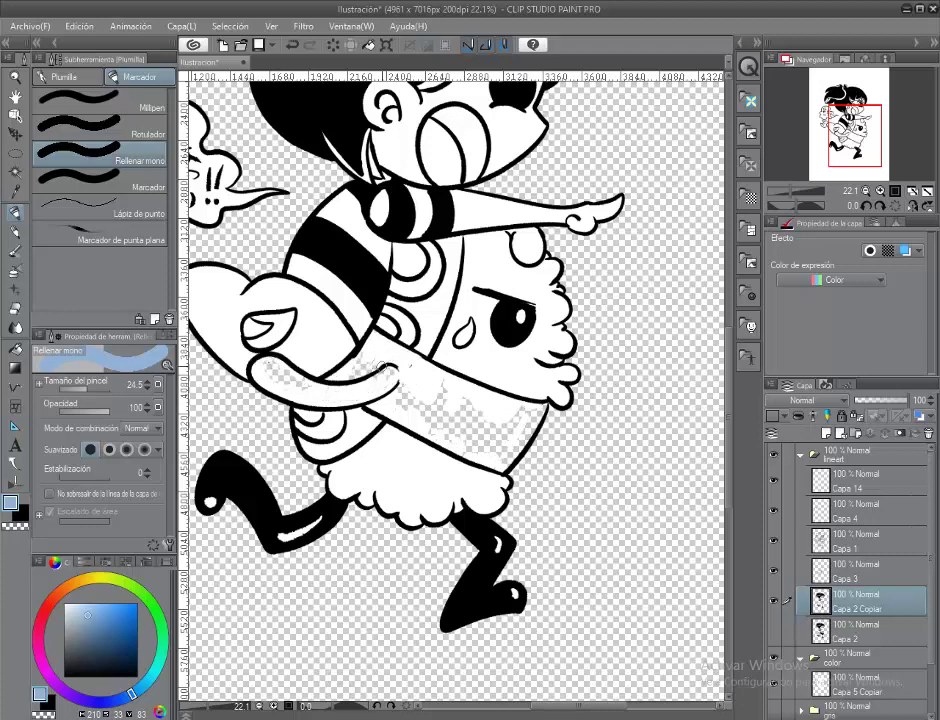
{"action": "left_click_drag", "start_coordinate": [384, 370], "coordinate": [441, 350]}
{"action": "scroll", "coordinate": [372, 347], "scroll_direction": "up", "scroll_amount": 2}
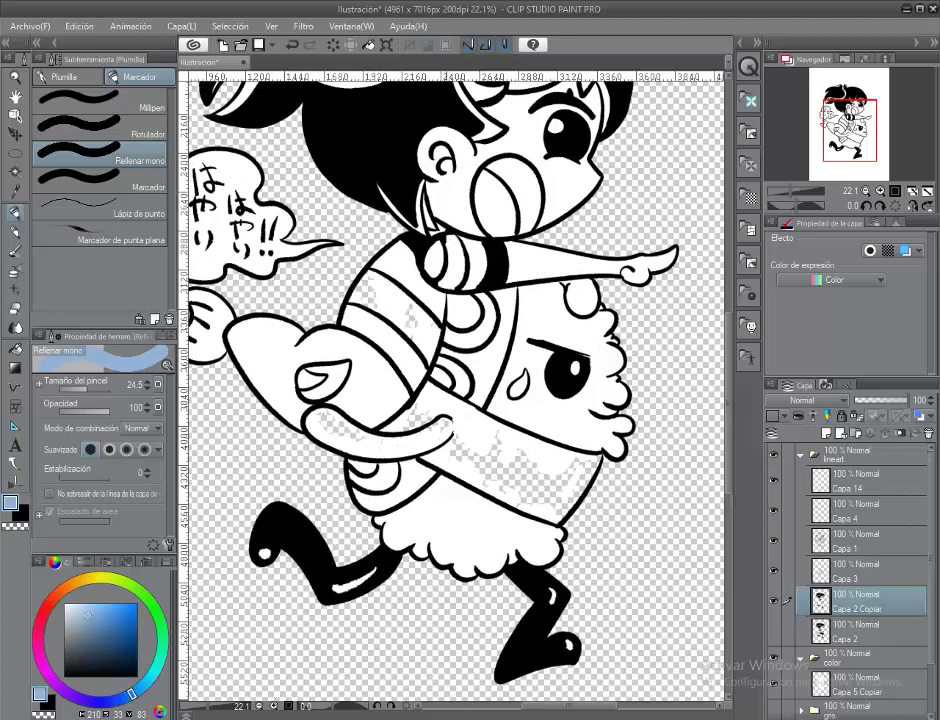
Erase the black fill from the ponytail, the hair tie and the back of the head, keeping the outlines.
{"action": "left_click_drag", "start_coordinate": [336, 205], "coordinate": [411, 395]}
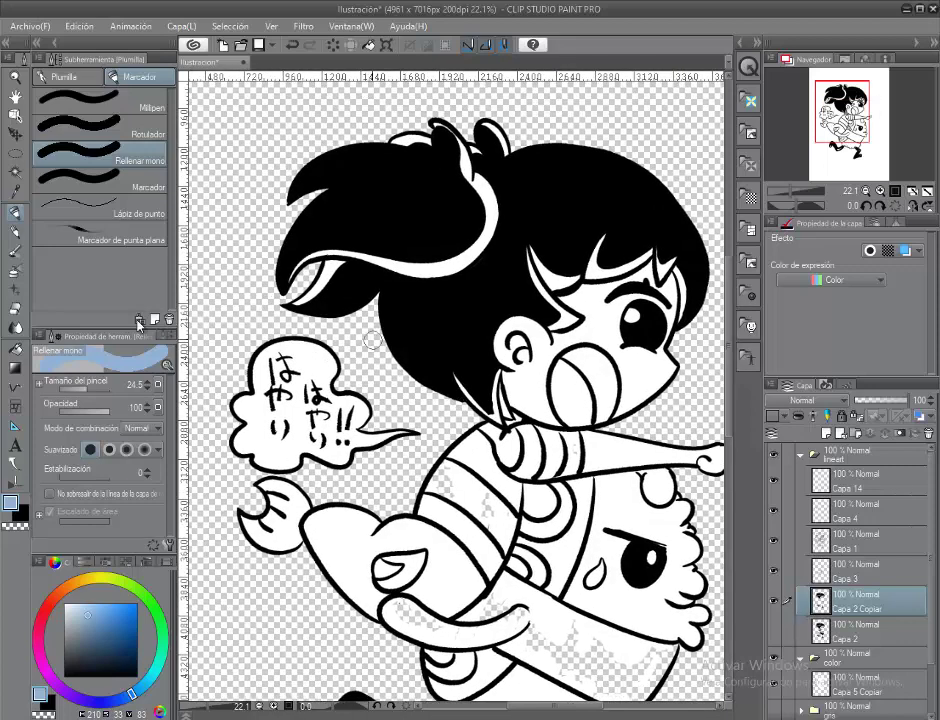
{"action": "left_click_drag", "start_coordinate": [450, 198], "coordinate": [428, 407]}
{"action": "left_click_drag", "start_coordinate": [440, 130], "coordinate": [420, 280]}
{"action": "left_click_drag", "start_coordinate": [470, 150], "coordinate": [420, 270]}
{"action": "mouse_move", "coordinate": [305, 125]}
{"action": "left_mouse_down"}
{"action": "mouse_move", "coordinate": [258, 200]}
{"action": "mouse_move", "coordinate": [215, 150]}
{"action": "left_mouse_up"}
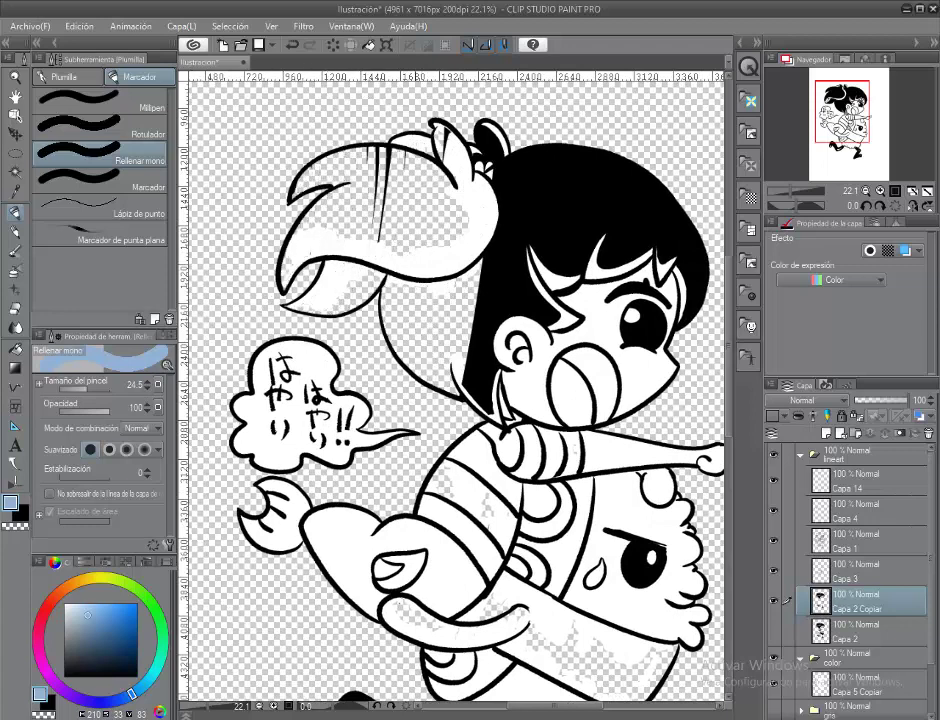
{"action": "mouse_move", "coordinate": [458, 122]}
{"action": "left_mouse_down"}
{"action": "mouse_move", "coordinate": [492, 272]}
{"action": "mouse_move", "coordinate": [472, 385]}
{"action": "left_mouse_up"}
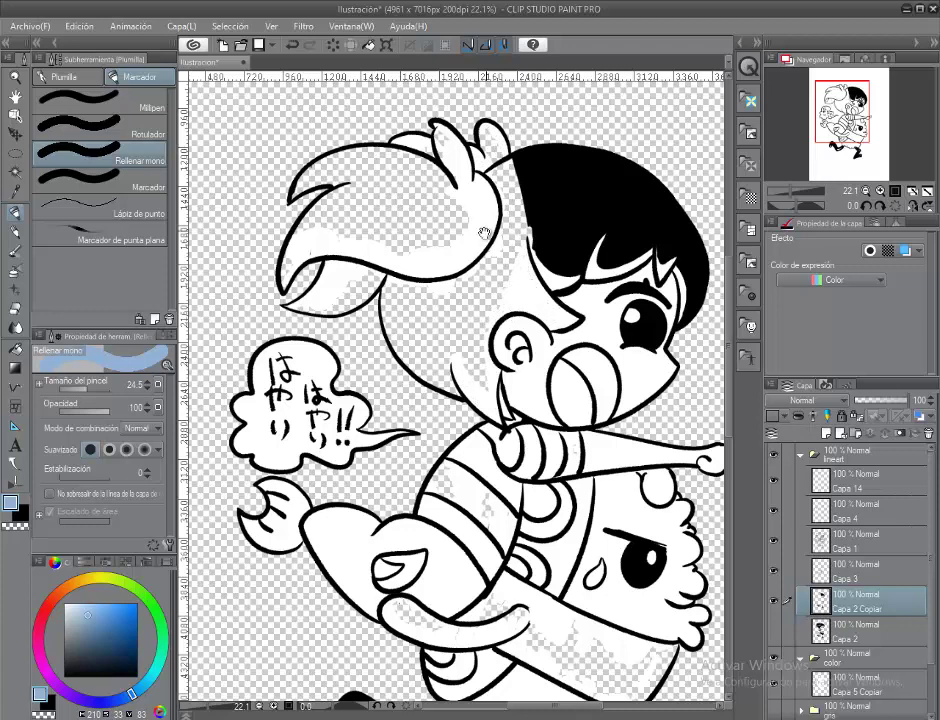
Erase the remaining black fill from the crown, the fringe and the hair beside the face.
{"action": "mouse_move", "coordinate": [483, 233]}
{"action": "left_mouse_down"}
{"action": "mouse_move", "coordinate": [390, 323]}
{"action": "mouse_move", "coordinate": [505, 360]}
{"action": "left_mouse_up"}
{"action": "left_click_drag", "start_coordinate": [505, 260], "coordinate": [520, 360]}
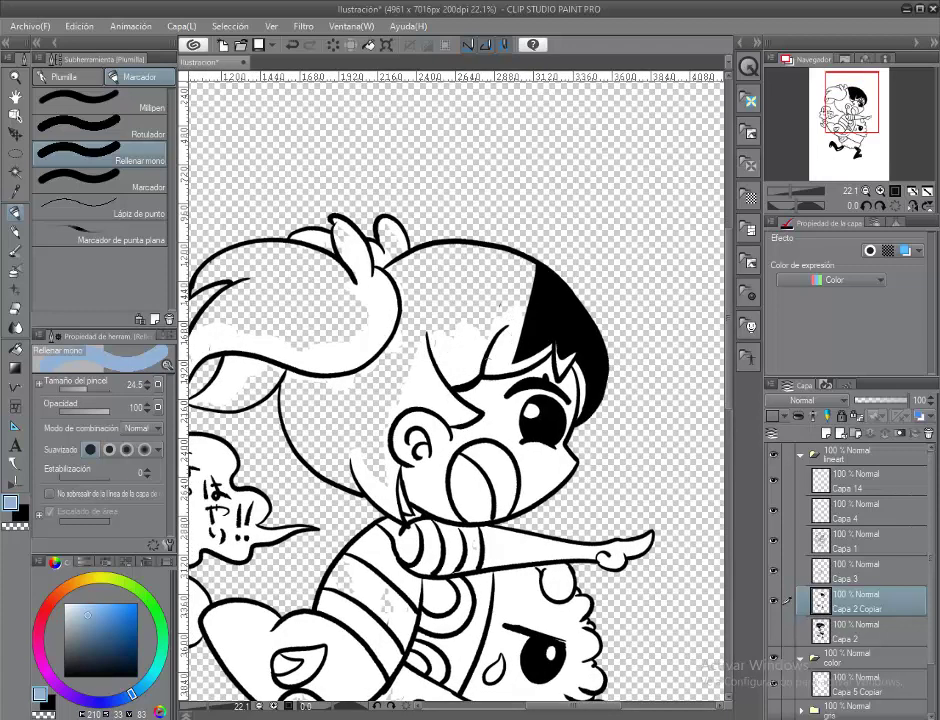
{"action": "left_click_drag", "start_coordinate": [530, 275], "coordinate": [550, 365]}
{"action": "left_click_drag", "start_coordinate": [570, 300], "coordinate": [600, 385]}
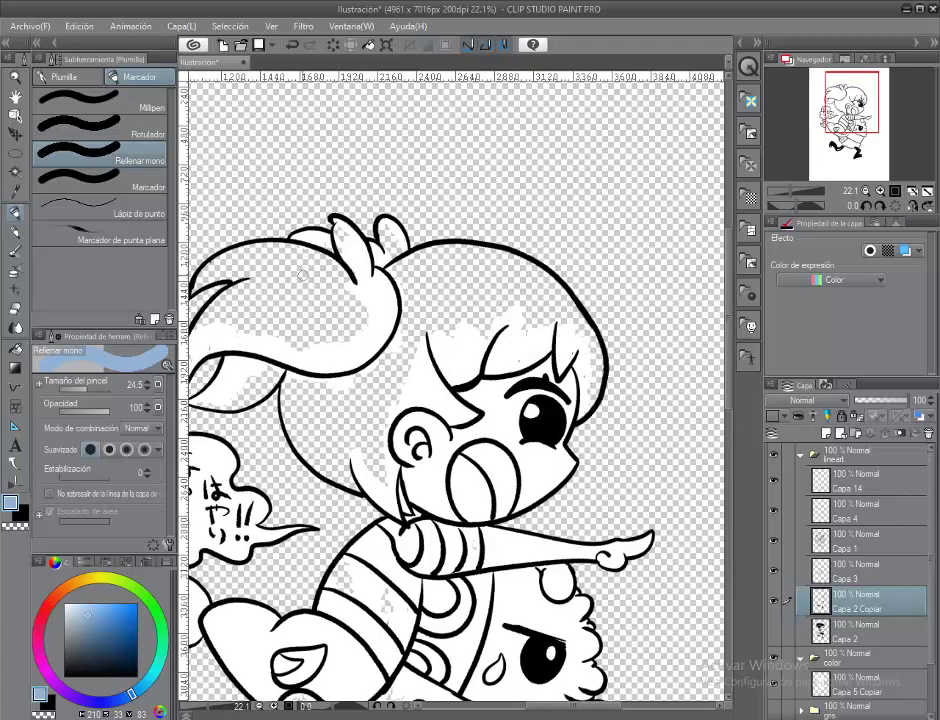
Paint the shirt stripes, the curved shape and the wide band in orange (H 19, S 100, V 100) on layer Capa 5 Copiar.
{"action": "mouse_move", "coordinate": [302, 275]}
{"action": "left_mouse_down"}
{"action": "mouse_move", "coordinate": [403, 178]}
{"action": "mouse_move", "coordinate": [413, 180]}
{"action": "left_mouse_up"}
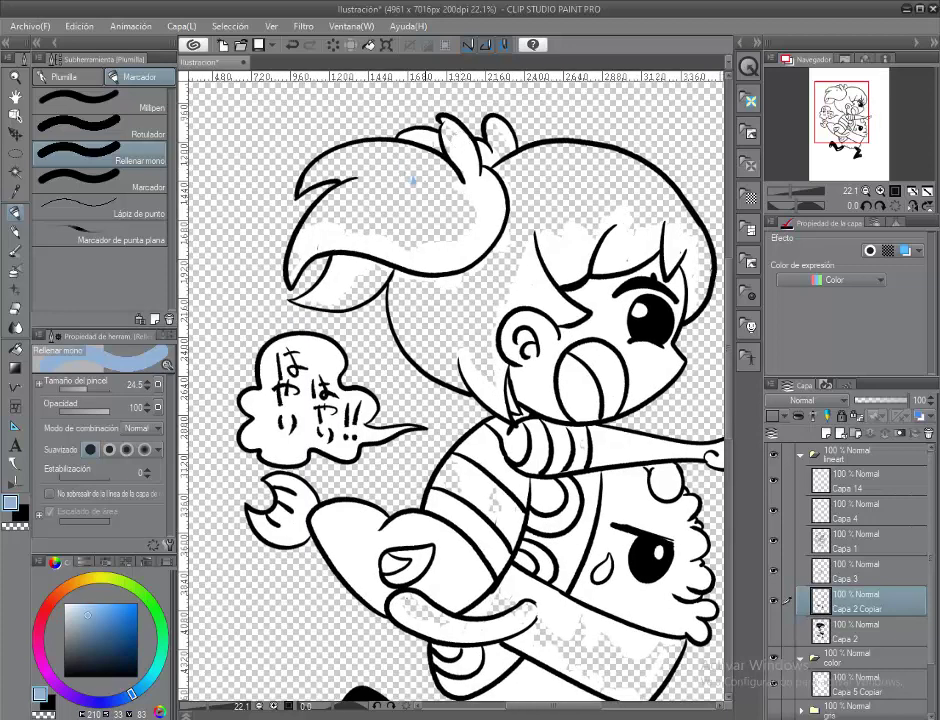
{"action": "left_click", "coordinate": [870, 686]}
{"action": "scroll", "coordinate": [450, 400], "scroll_direction": "down", "scroll_amount": 3}
{"action": "left_click_drag", "start_coordinate": [480, 350], "coordinate": [495, 395]}
{"action": "left_click_drag", "start_coordinate": [450, 312], "coordinate": [440, 378]}
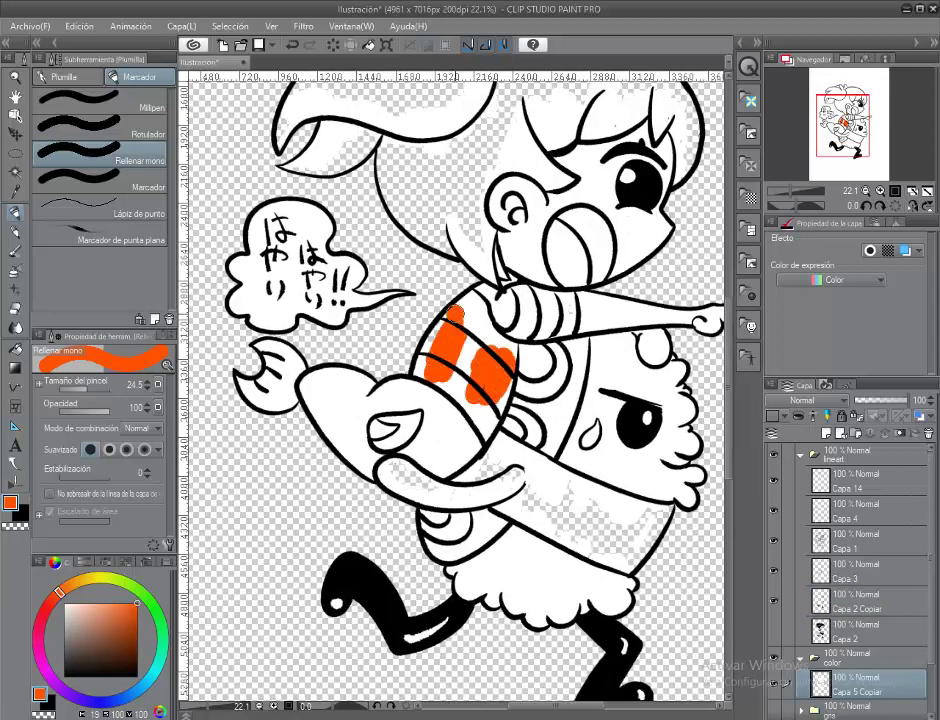
{"action": "left_click_drag", "start_coordinate": [432, 330], "coordinate": [500, 390]}
{"action": "mouse_move", "coordinate": [392, 470]}
{"action": "left_mouse_down"}
{"action": "mouse_move", "coordinate": [435, 494]}
{"action": "mouse_move", "coordinate": [493, 487]}
{"action": "mouse_move", "coordinate": [458, 489]}
{"action": "mouse_move", "coordinate": [545, 495]}
{"action": "mouse_move", "coordinate": [554, 547]}
{"action": "mouse_move", "coordinate": [582, 526]}
{"action": "mouse_move", "coordinate": [639, 523]}
{"action": "left_mouse_up"}
Paint the hair at the back of the head, down to the nape and around the ear, in orange.
{"action": "scroll", "coordinate": [529, 419], "scroll_direction": "up", "scroll_amount": 3}
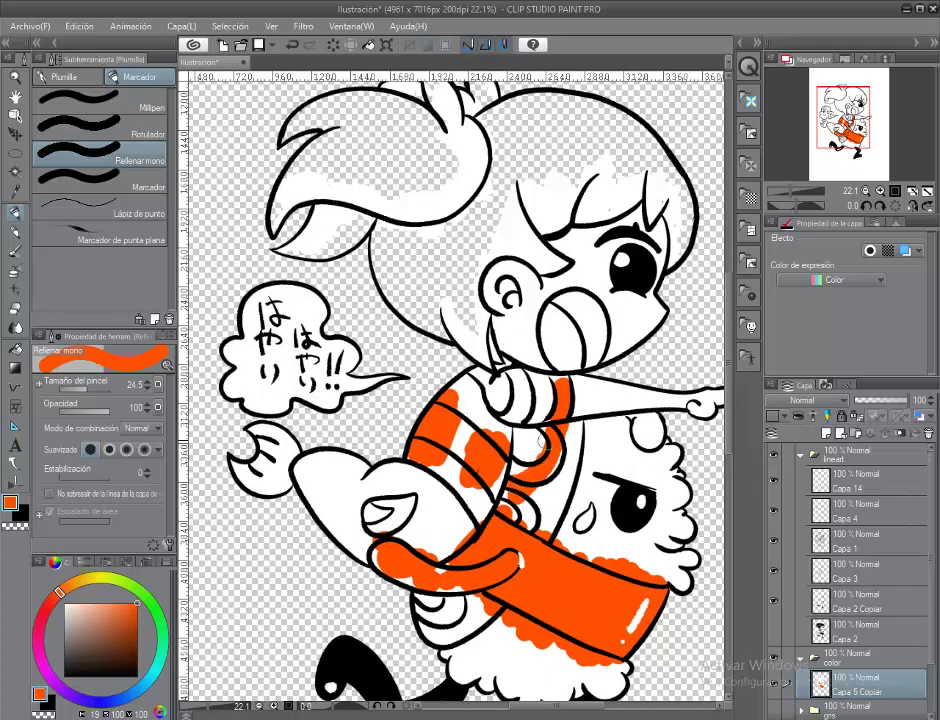
{"action": "left_click_drag", "start_coordinate": [495, 205], "coordinate": [505, 330]}
{"action": "mouse_move", "coordinate": [470, 215]}
{"action": "left_mouse_down"}
{"action": "mouse_move", "coordinate": [489, 349]}
{"action": "mouse_move", "coordinate": [400, 294]}
{"action": "left_mouse_up"}
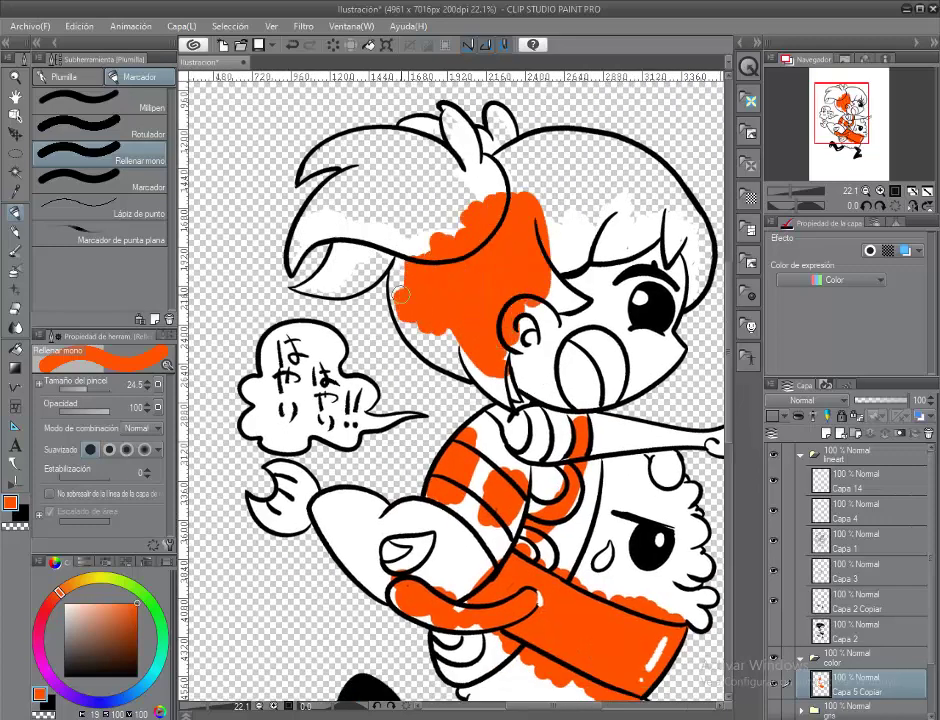
{"action": "scroll", "coordinate": [424, 330], "scroll_direction": "up", "scroll_amount": 2}
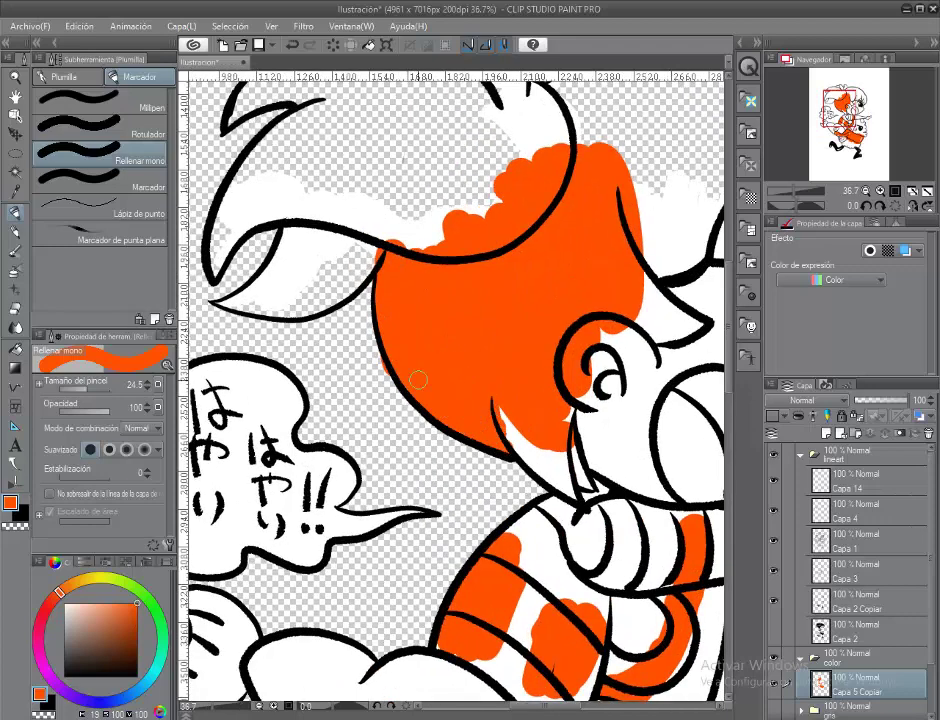
{"action": "left_click_drag", "start_coordinate": [458, 256], "coordinate": [341, 311]}
Fill the crown, the fringe and the hair beside the eye with orange up to the outline.
{"action": "mouse_move", "coordinate": [565, 290]}
{"action": "left_mouse_down"}
{"action": "mouse_move", "coordinate": [608, 189]}
{"action": "mouse_move", "coordinate": [435, 165]}
{"action": "left_mouse_up"}
{"action": "scroll", "coordinate": [479, 300], "scroll_direction": "up", "scroll_amount": 3}
{"action": "left_click_drag", "start_coordinate": [482, 299], "coordinate": [340, 205]}
{"action": "left_click_drag", "start_coordinate": [560, 420], "coordinate": [460, 400]}
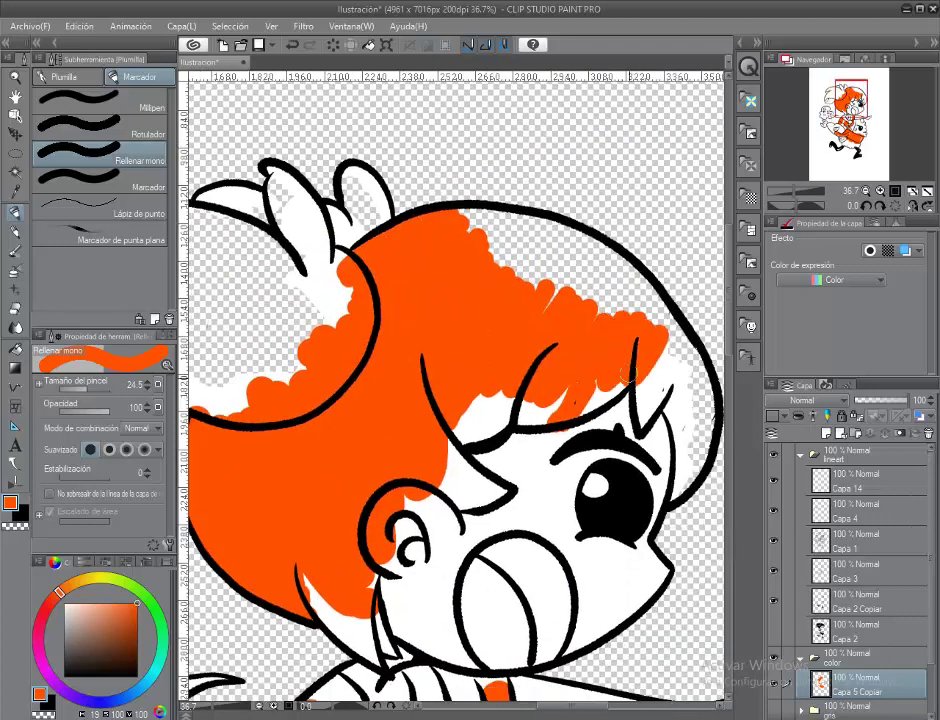
{"action": "left_click_drag", "start_coordinate": [667, 422], "coordinate": [570, 325]}
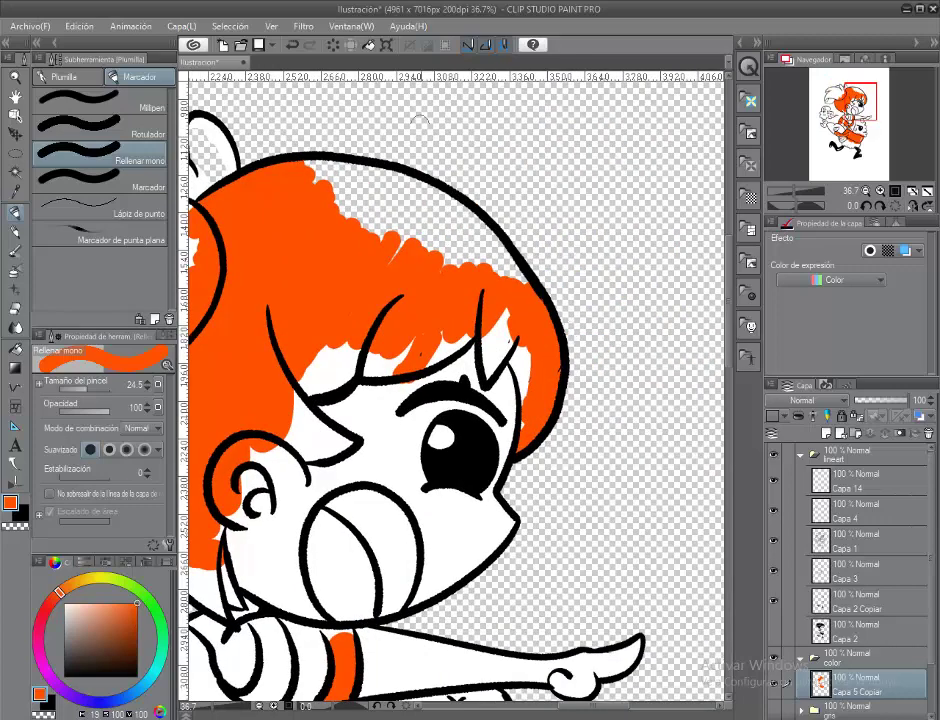
{"action": "mouse_move", "coordinate": [460, 327]}
{"action": "left_mouse_down"}
{"action": "mouse_move", "coordinate": [316, 172]}
{"action": "mouse_move", "coordinate": [499, 285]}
{"action": "mouse_move", "coordinate": [476, 222]}
{"action": "mouse_move", "coordinate": [359, 203]}
{"action": "mouse_move", "coordinate": [320, 165]}
{"action": "mouse_move", "coordinate": [364, 242]}
{"action": "mouse_move", "coordinate": [370, 337]}
{"action": "left_mouse_up"}
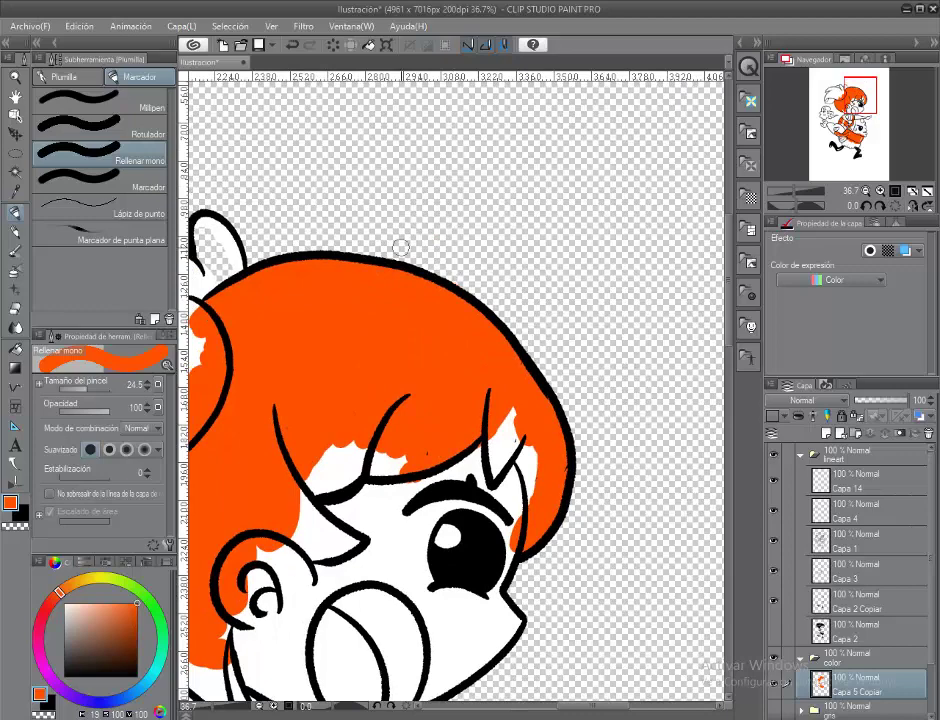
Fill the hair tie, the ponytail and its lower strand with orange.
{"action": "left_click_drag", "start_coordinate": [400, 246], "coordinate": [690, 231]}
{"action": "left_click_drag", "start_coordinate": [430, 205], "coordinate": [455, 285]}
{"action": "mouse_move", "coordinate": [485, 195]}
{"action": "left_mouse_down"}
{"action": "mouse_move", "coordinate": [500, 218]}
{"action": "mouse_move", "coordinate": [635, 168]}
{"action": "left_mouse_up"}
{"action": "mouse_move", "coordinate": [480, 330]}
{"action": "left_mouse_down"}
{"action": "mouse_move", "coordinate": [400, 410]}
{"action": "mouse_move", "coordinate": [449, 386]}
{"action": "left_mouse_up"}
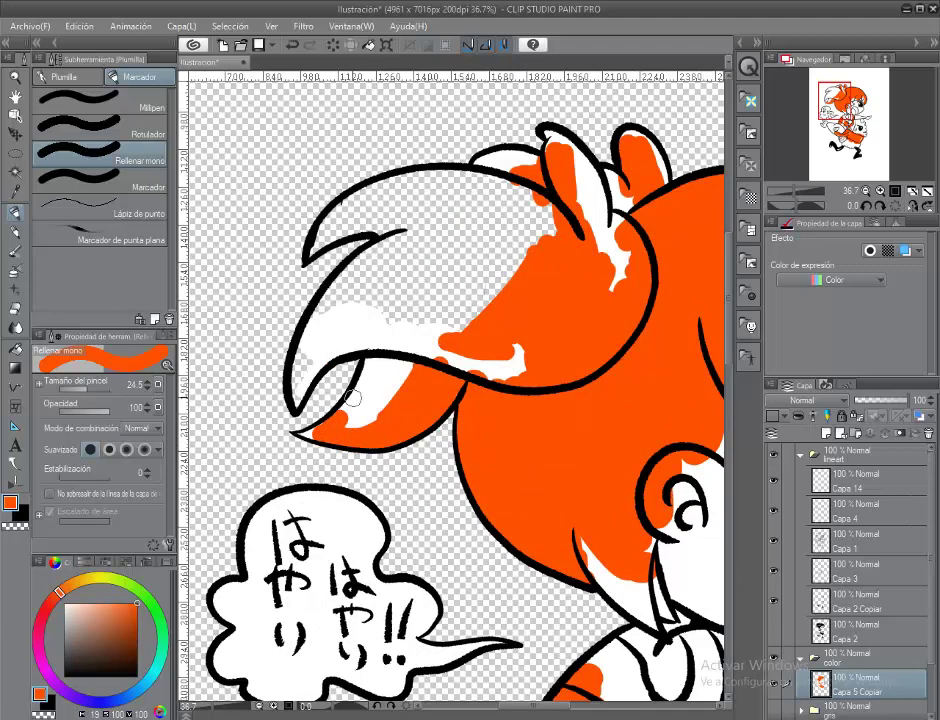
{"action": "mouse_move", "coordinate": [295, 405]}
{"action": "left_mouse_down"}
{"action": "mouse_move", "coordinate": [302, 368]}
{"action": "mouse_move", "coordinate": [374, 316]}
{"action": "mouse_move", "coordinate": [326, 326]}
{"action": "mouse_move", "coordinate": [399, 236]}
{"action": "mouse_move", "coordinate": [347, 268]}
{"action": "mouse_move", "coordinate": [430, 211]}
{"action": "mouse_move", "coordinate": [466, 270]}
{"action": "mouse_move", "coordinate": [503, 262]}
{"action": "mouse_move", "coordinate": [432, 223]}
{"action": "left_mouse_up"}
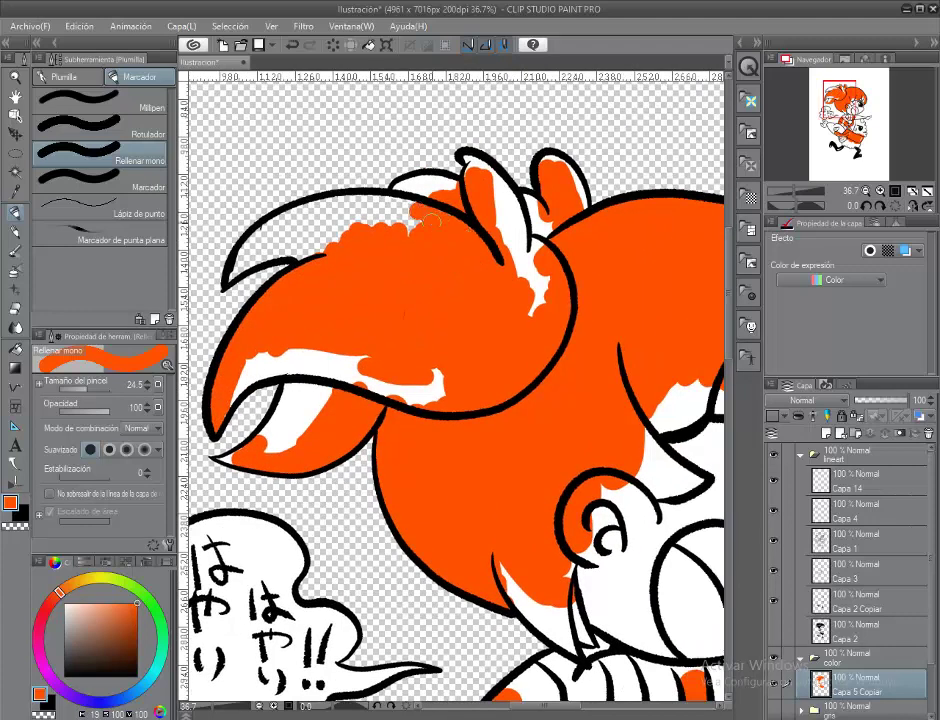
{"action": "left_click_drag", "start_coordinate": [385, 292], "coordinate": [505, 352]}
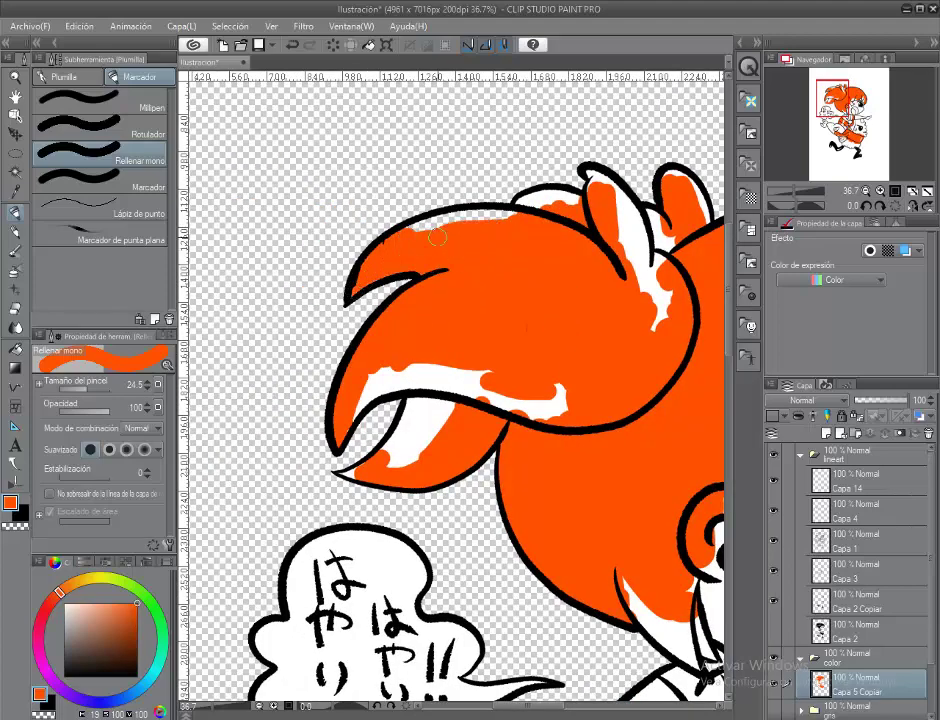
Recolour all the orange paint on layer Capa 5 Copiar to white.
{"action": "mouse_move", "coordinate": [427, 304]}
{"action": "left_mouse_down"}
{"action": "mouse_move", "coordinate": [312, 189]}
{"action": "mouse_move", "coordinate": [336, 99]}
{"action": "left_mouse_up"}
{"action": "left_click_drag", "start_coordinate": [440, 400], "coordinate": [430, 243]}
{"action": "left_click_drag", "start_coordinate": [600, 427], "coordinate": [487, 436]}
{"action": "left_click_drag", "start_coordinate": [205, 277], "coordinate": [298, 292]}
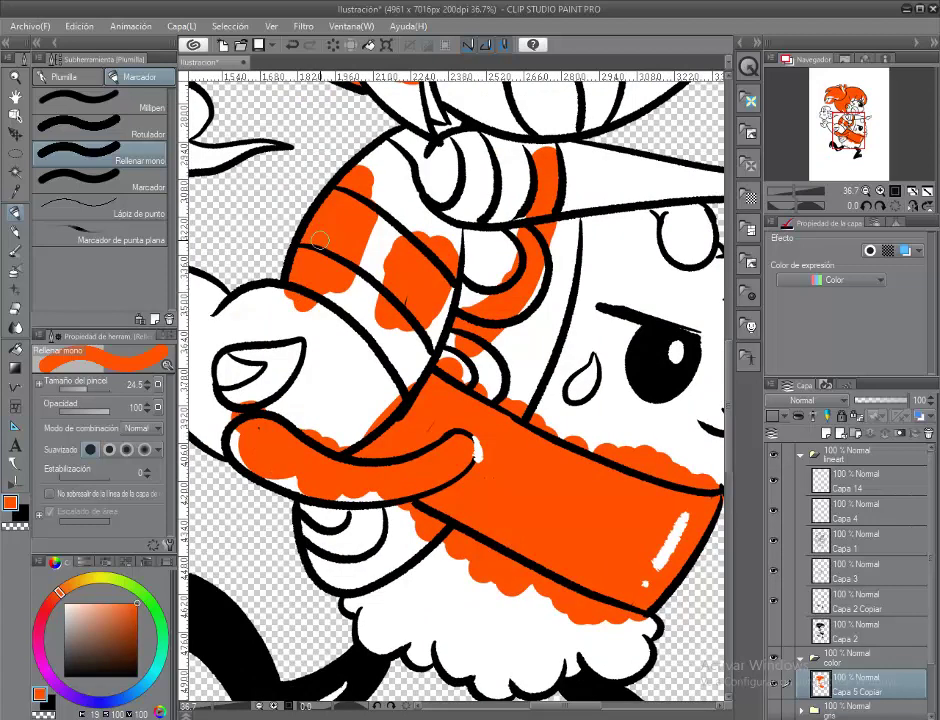
{"action": "key", "text": "Delete"}
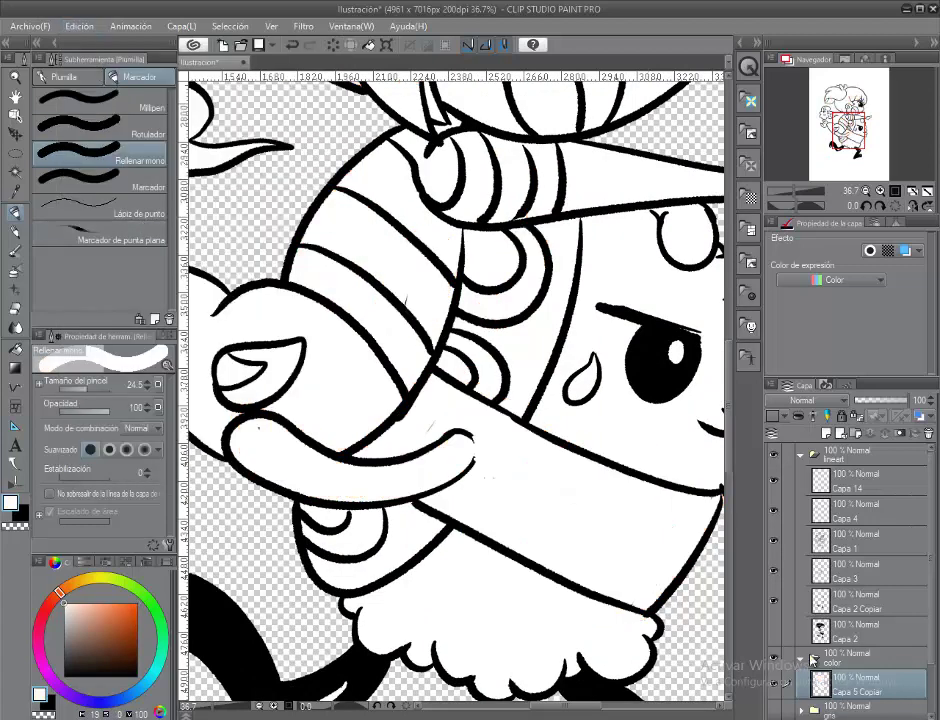
Rename layer Capa 2 as "relleno 1" and layer Capa 2 Copiar as "relleno 2".
{"action": "left_click", "coordinate": [816, 488]}
{"action": "key", "text": "h"}
{"action": "key", "text": "ctrl+0"}
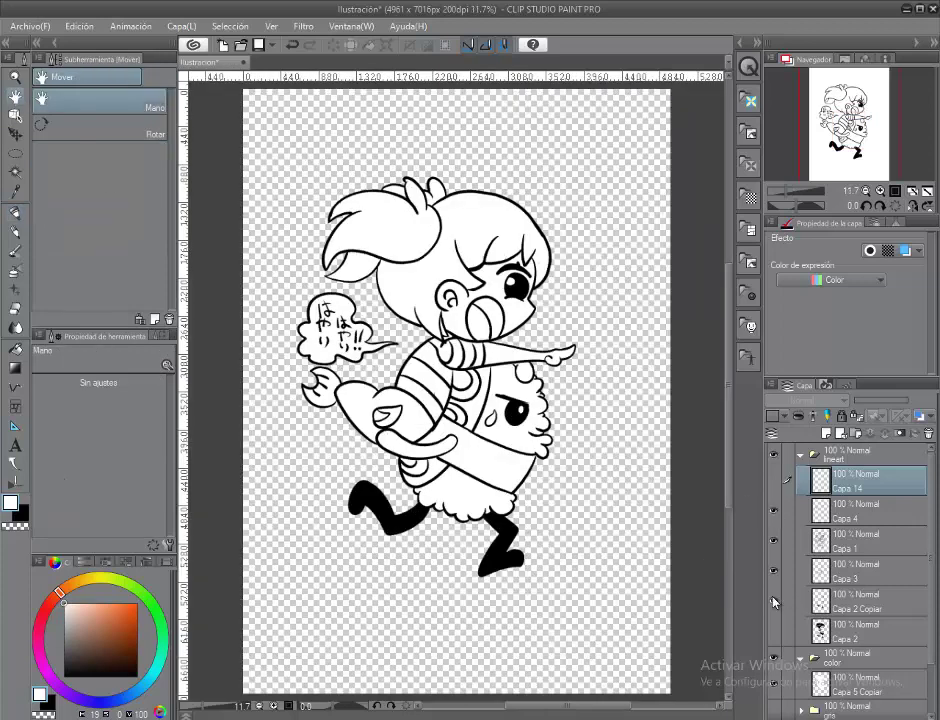
{"action": "double_click", "coordinate": [842, 637]}
{"action": "type", "text": "relleno 1"}
{"action": "key", "text": "Return"}
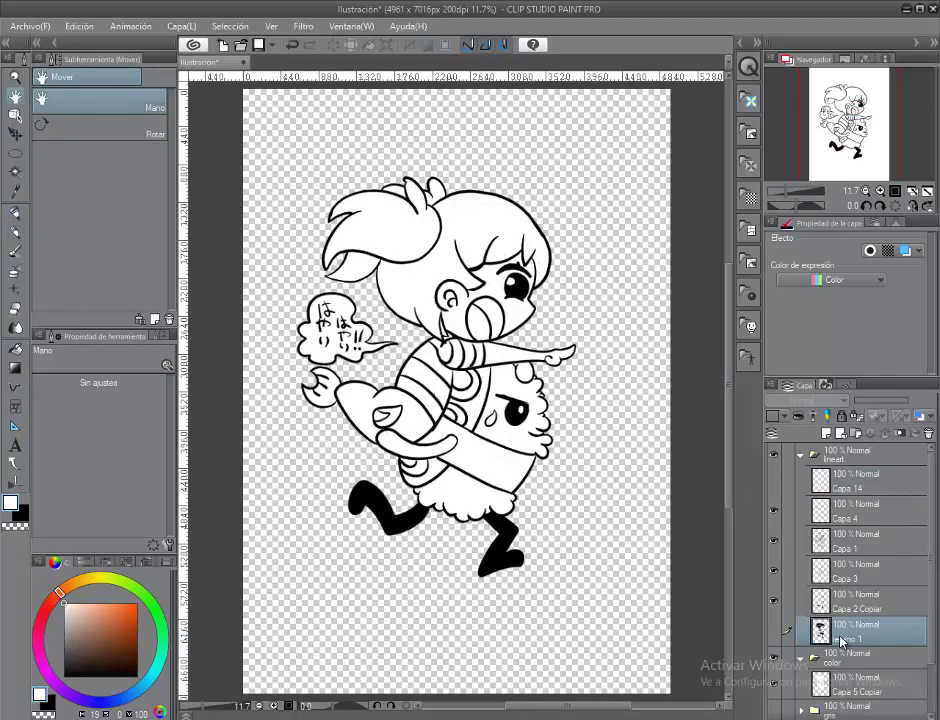
{"action": "double_click", "coordinate": [842, 607]}
{"action": "type", "text": "relleno 2"}
{"action": "key", "text": "Return"}
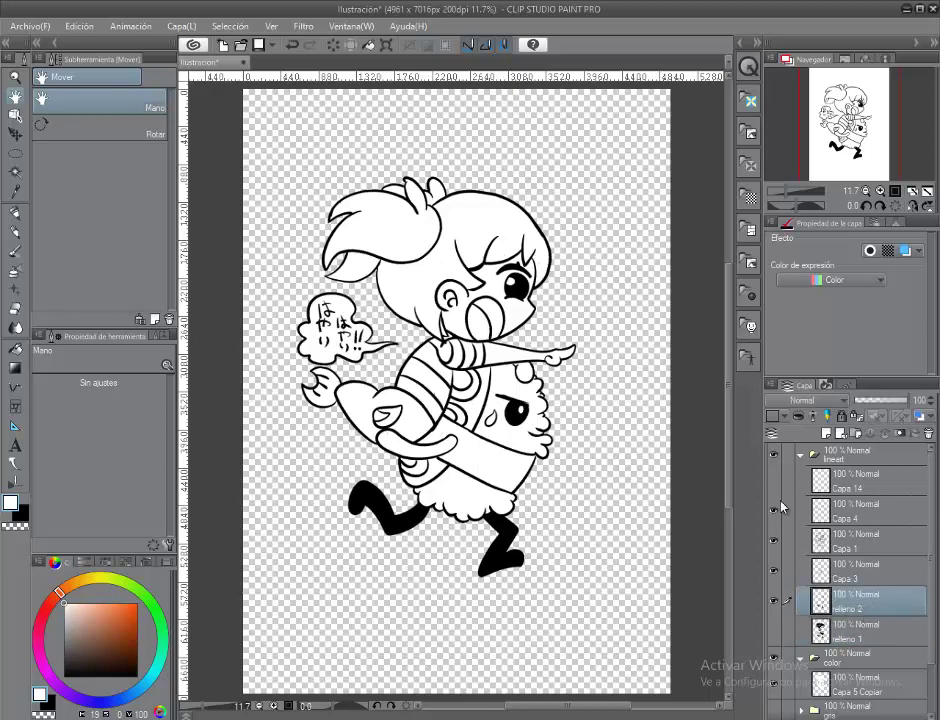
Rename layer Capa 14 as "marcas blancas" and layer Capa 4 as "hayai hayai".
{"action": "double_click", "coordinate": [848, 488]}
{"action": "type", "text": "marcas blan"}
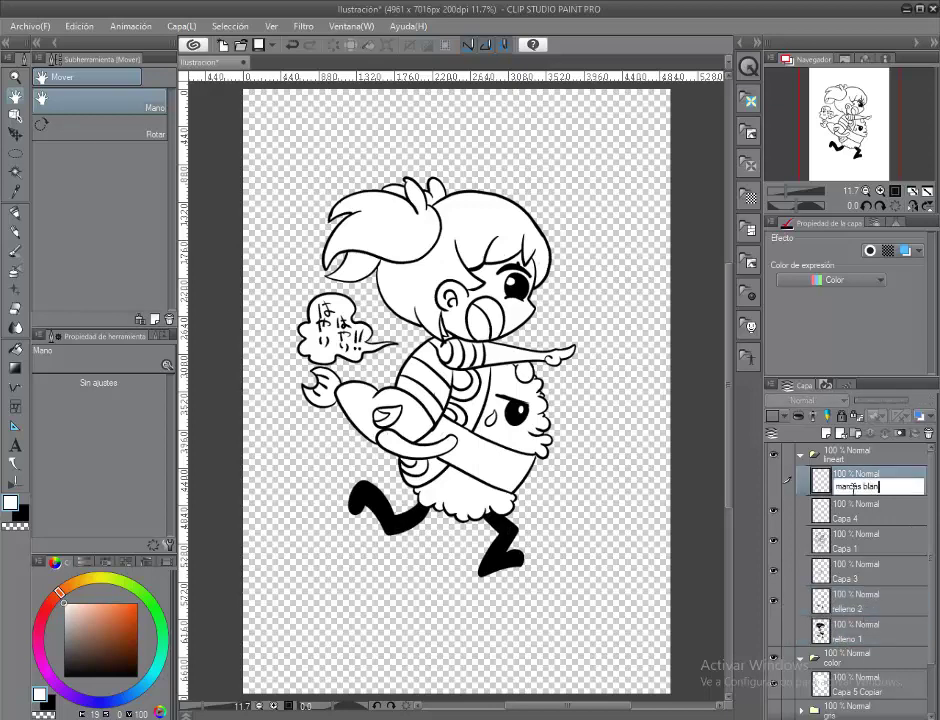
{"action": "type", "text": "cas"}
{"action": "key", "text": "Return"}
{"action": "left_click", "coordinate": [773, 511]}
{"action": "double_click", "coordinate": [846, 517]}
{"action": "type", "text": "hayai hay"}
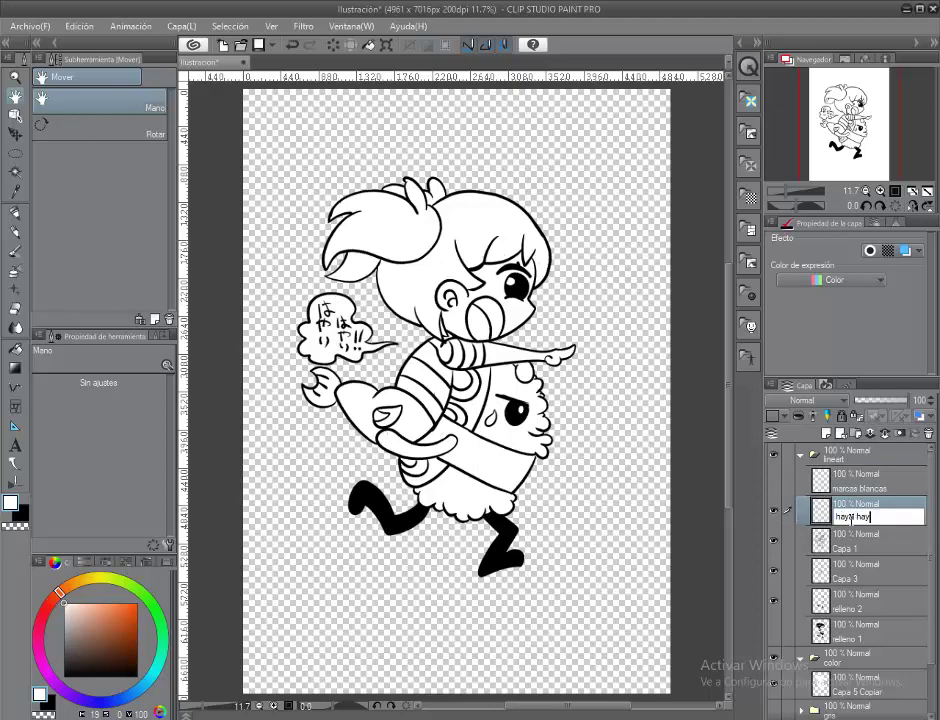
{"action": "type", "text": "ai"}
{"action": "key", "text": "Return"}
Rename layer Capa 1 as "lineart" and layer Capa 3 as "lineart sushi".
{"action": "double_click", "coordinate": [846, 547]}
{"action": "type", "text": "lineart"}
{"action": "key", "text": "Return"}
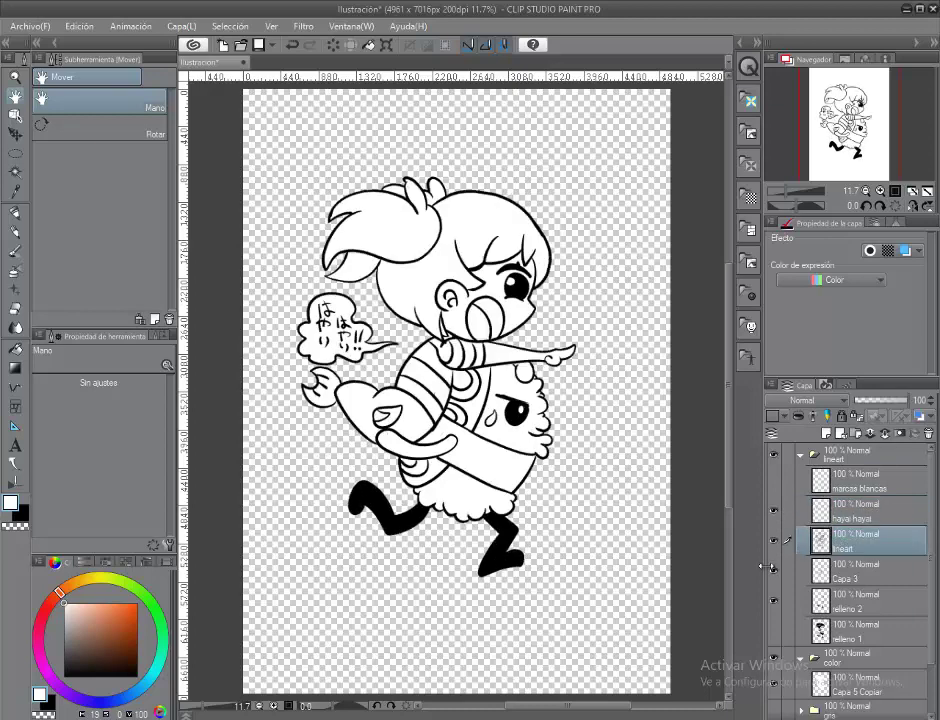
{"action": "double_click", "coordinate": [846, 577]}
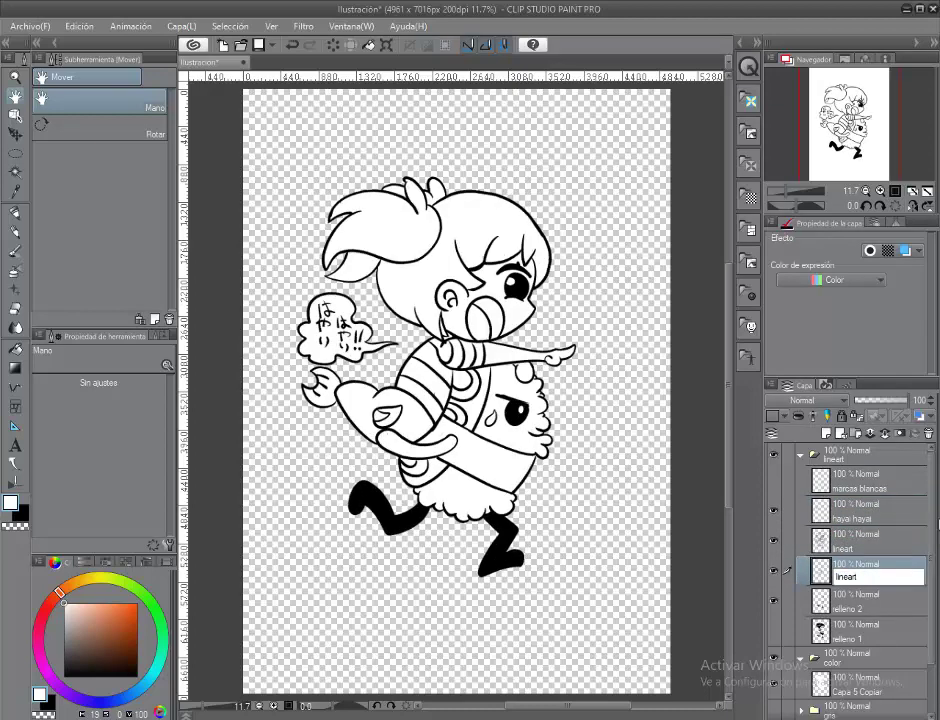
{"action": "type", "text": "lineart dudhi"}
{"action": "key", "text": "ctrl+a"}
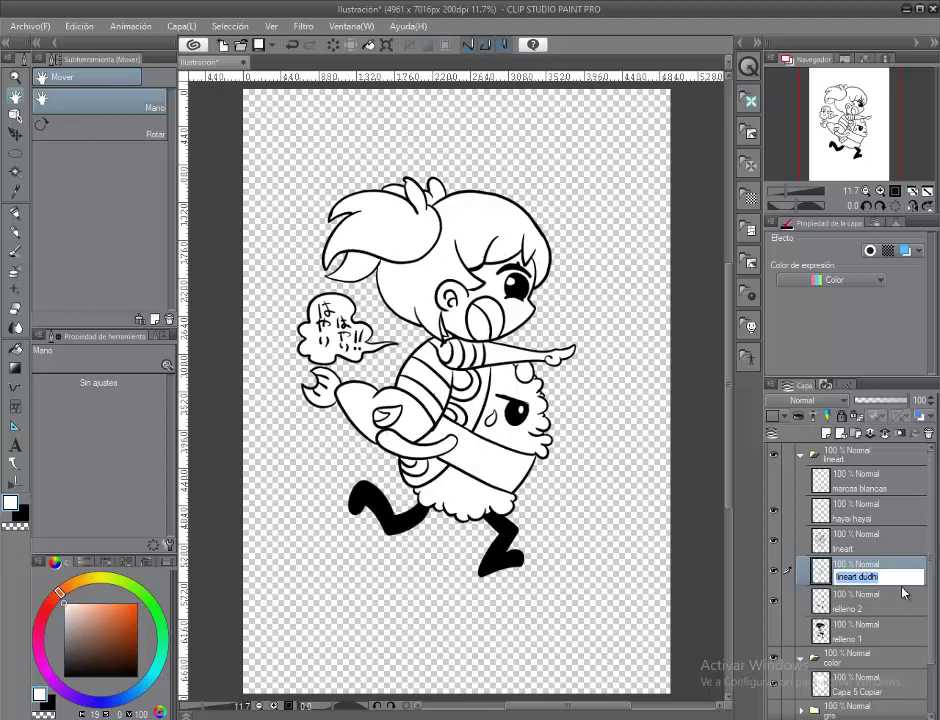
{"action": "type", "text": "lineart dudni"}
{"action": "key", "text": "Return"}
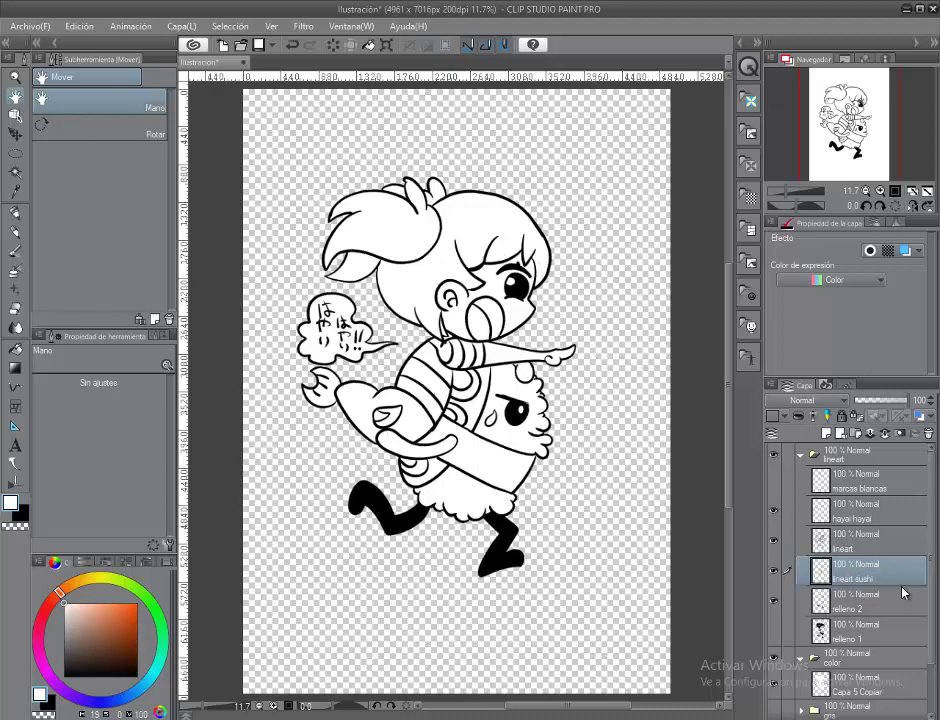
Duplicate the lineart, hayai hayai, lineart sushi and relleno 2 layers above marcas blancas and merge the copies into one layer.
{"action": "left_click", "coordinate": [910, 543]}
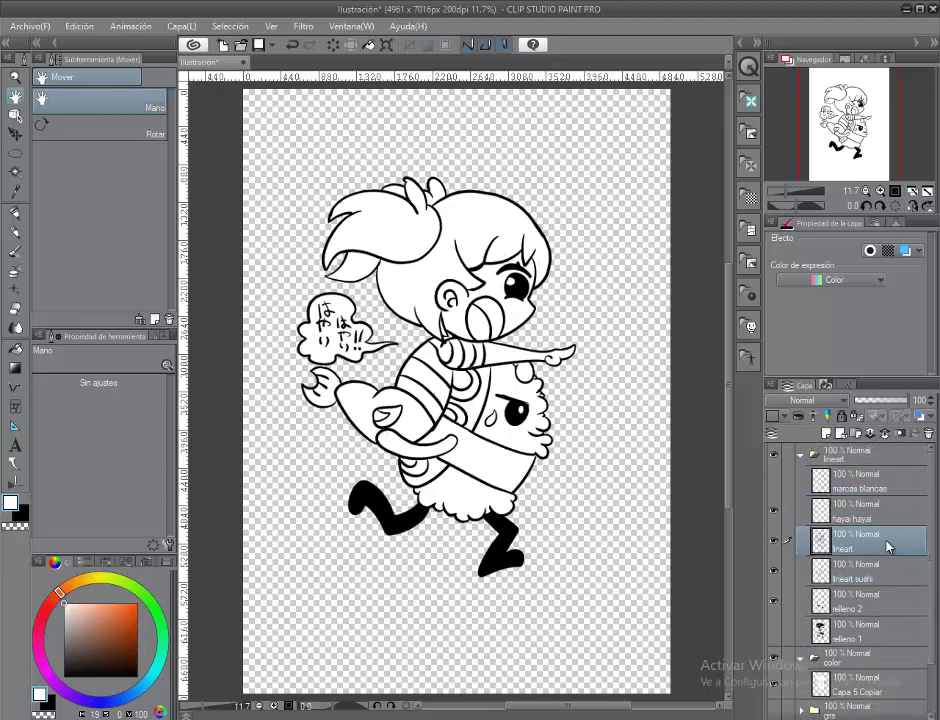
{"action": "left_click", "coordinate": [907, 514]}
{"action": "key", "text": "ctrl+v"}
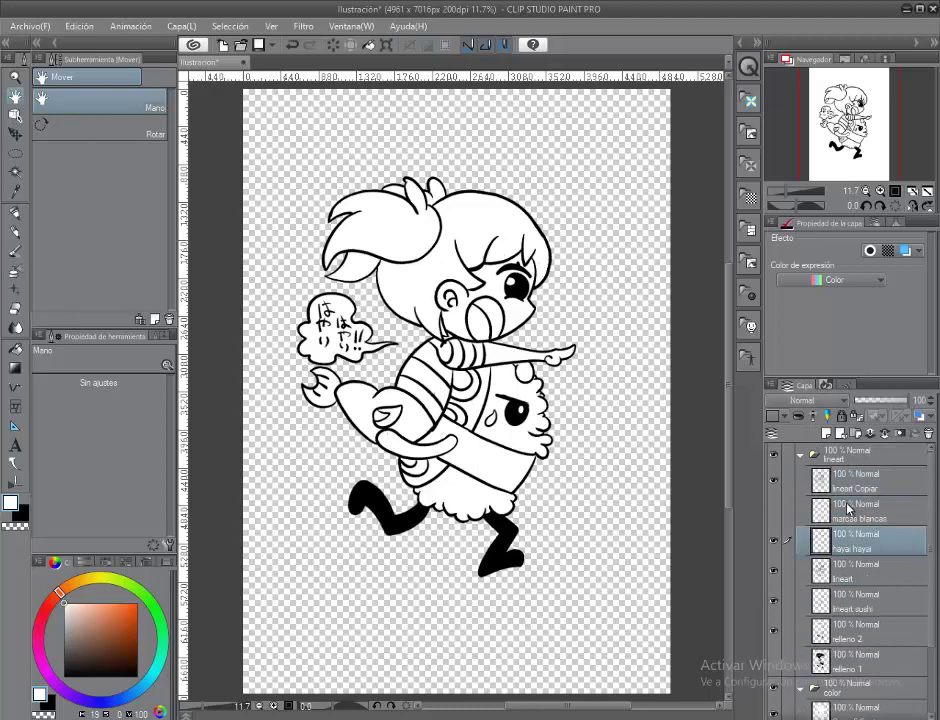
{"action": "left_click", "coordinate": [848, 510]}
{"action": "key", "text": "ctrl+v"}
{"action": "left_click", "coordinate": [850, 605]}
{"action": "left_click", "coordinate": [900, 635]}
{"action": "left_click", "coordinate": [892, 553]}
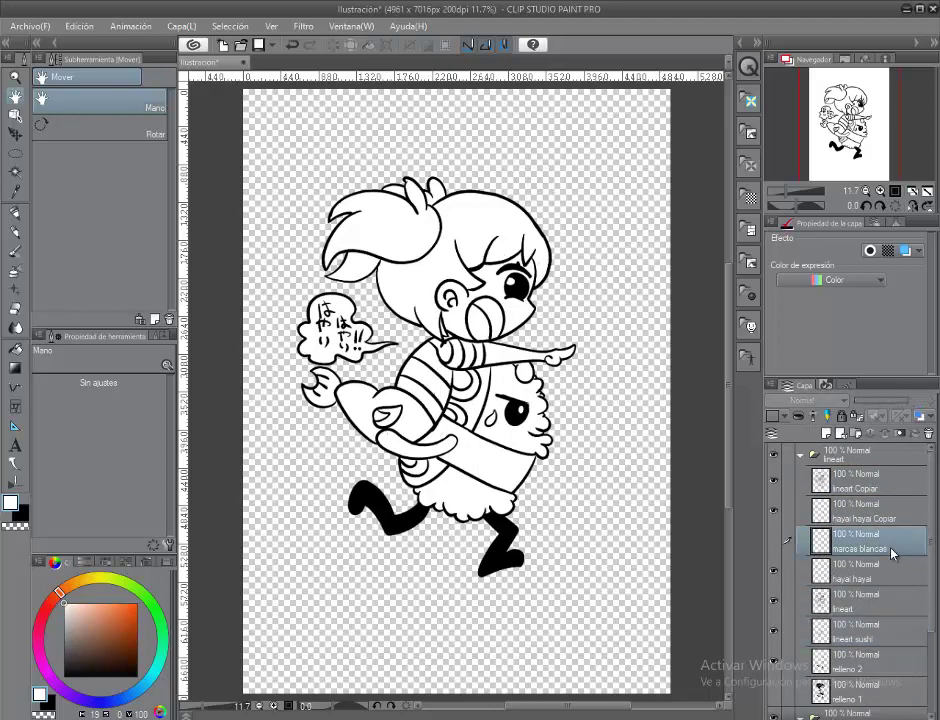
{"action": "key", "text": "ctrl+v"}
{"action": "left_click", "coordinate": [870, 692]}
{"action": "key", "text": "ctrl+c"}
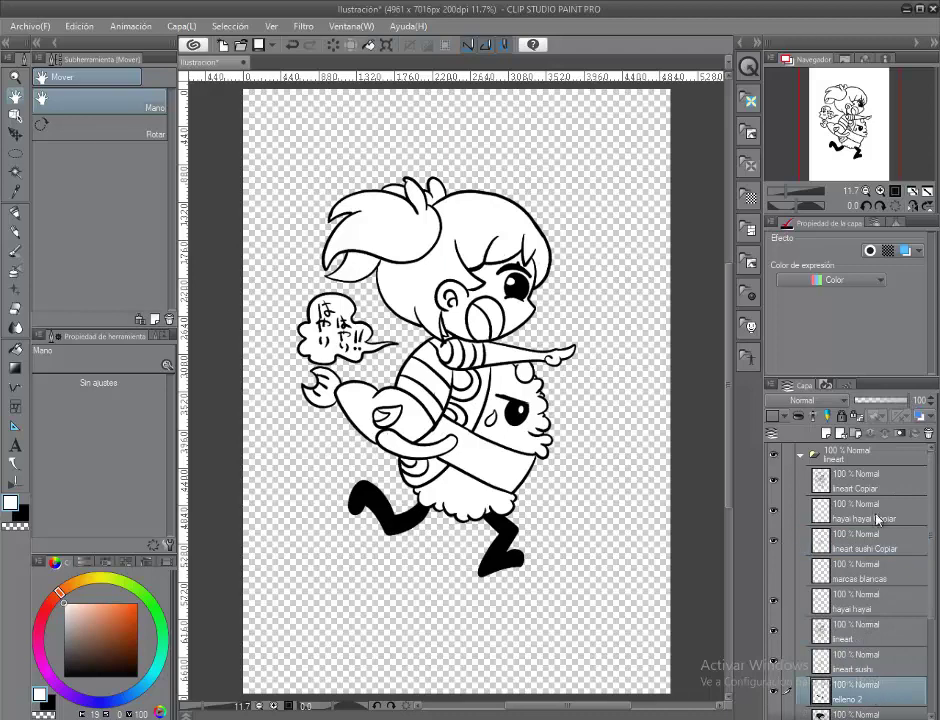
{"action": "key", "text": "ctrl+v"}
Rename the merged copy in the lineart folder as "lineart 2".
{"action": "double_click", "coordinate": [844, 484]}
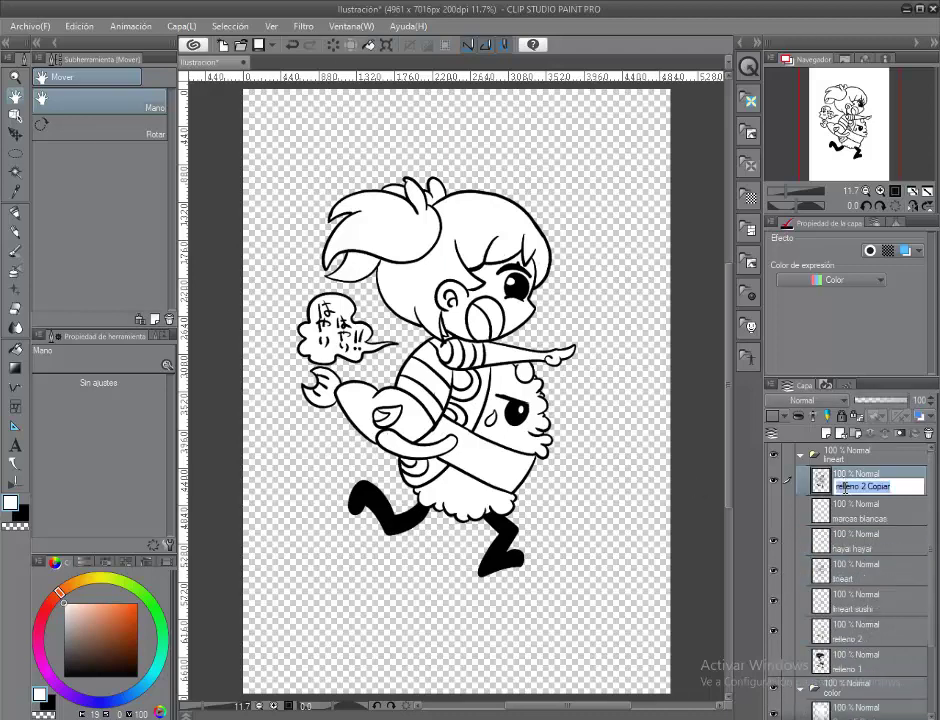
{"action": "type", "text": "lineart 2"}
{"action": "key", "text": "Return"}
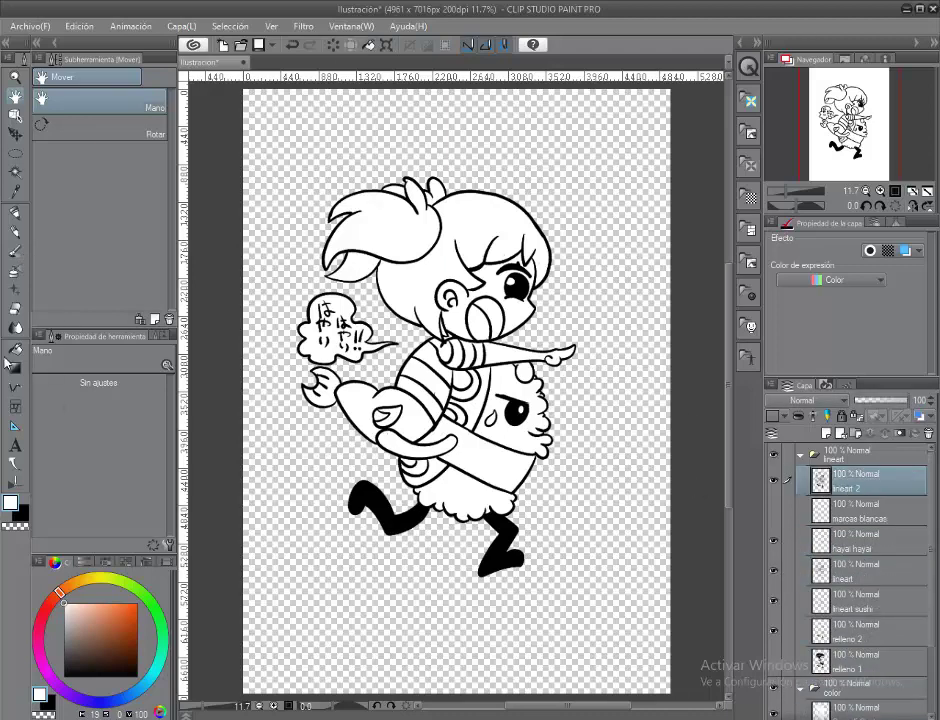
Touch up the sleeve stripe lines on lineart 2 with the plumilla kenny pen at size 40 and hide the source lineart layers.
{"action": "scroll", "coordinate": [355, 467], "scroll_direction": "up", "scroll_amount": 3}
{"action": "scroll", "coordinate": [566, 273], "scroll_direction": "up", "scroll_amount": 4}
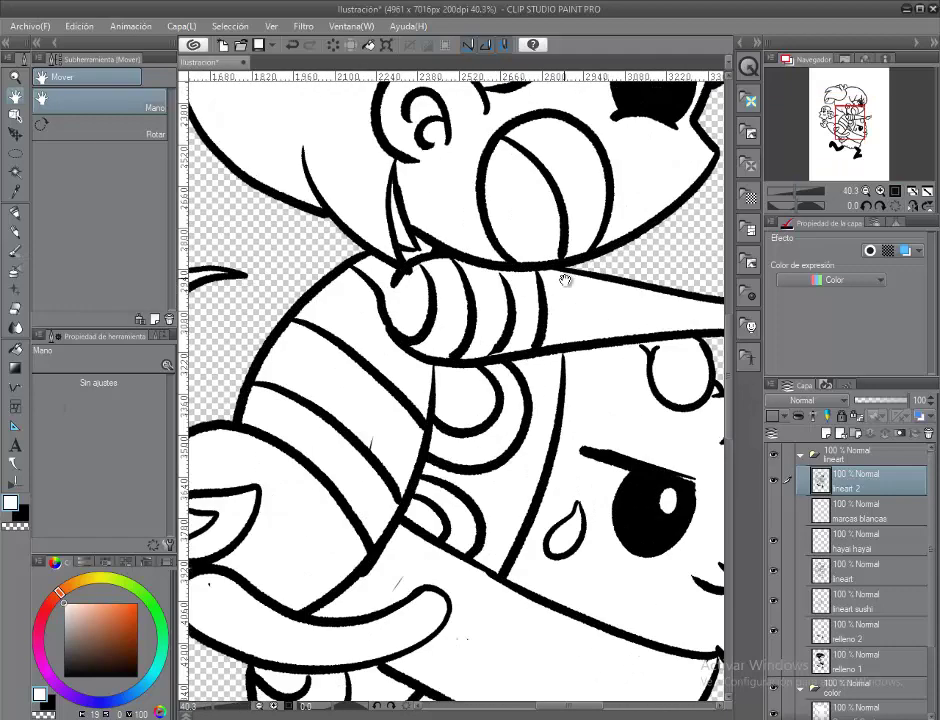
{"action": "key", "text": "p"}
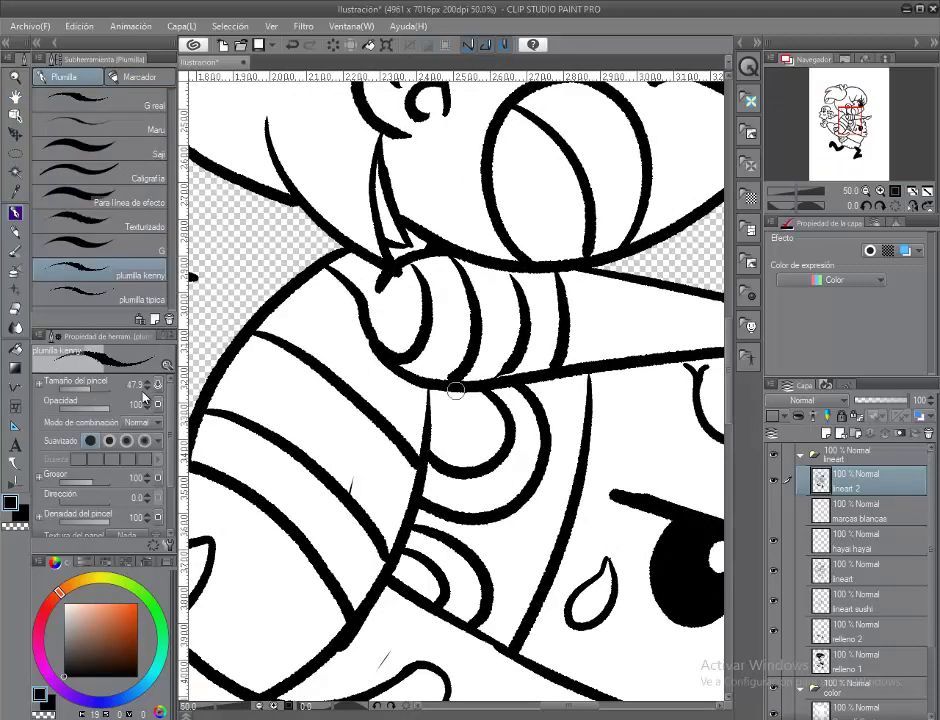
{"action": "mouse_move", "coordinate": [510, 293]}
{"action": "left_mouse_down"}
{"action": "mouse_move", "coordinate": [520, 258]}
{"action": "mouse_move", "coordinate": [429, 211]}
{"action": "mouse_move", "coordinate": [422, 245]}
{"action": "mouse_move", "coordinate": [489, 378]}
{"action": "mouse_move", "coordinate": [457, 438]}
{"action": "mouse_move", "coordinate": [477, 338]}
{"action": "left_mouse_up"}
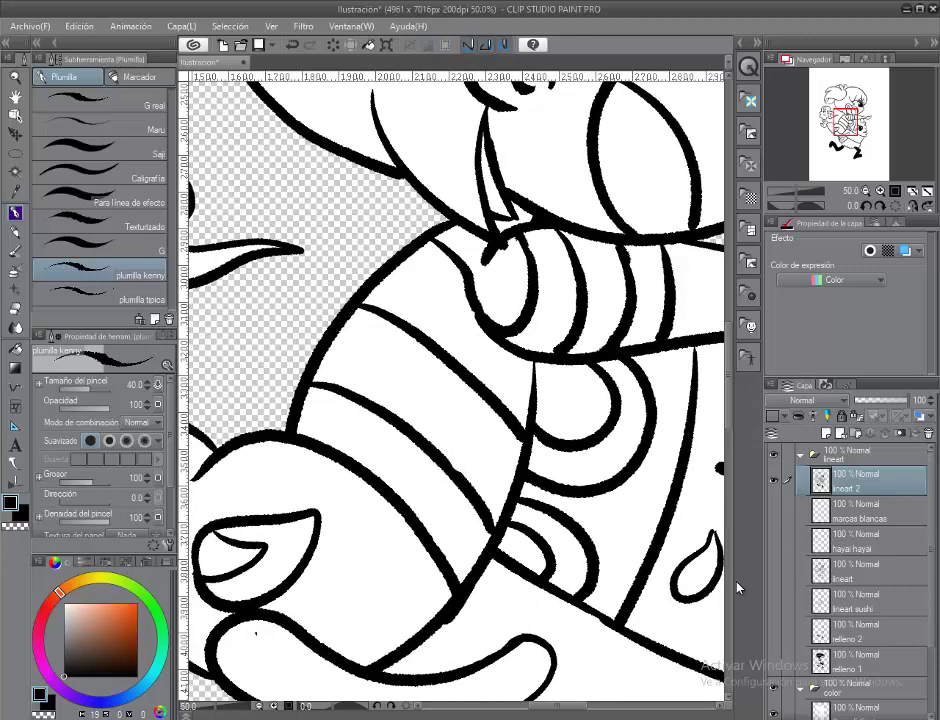
{"action": "scroll", "coordinate": [357, 363], "scroll_direction": "down", "scroll_amount": 5}
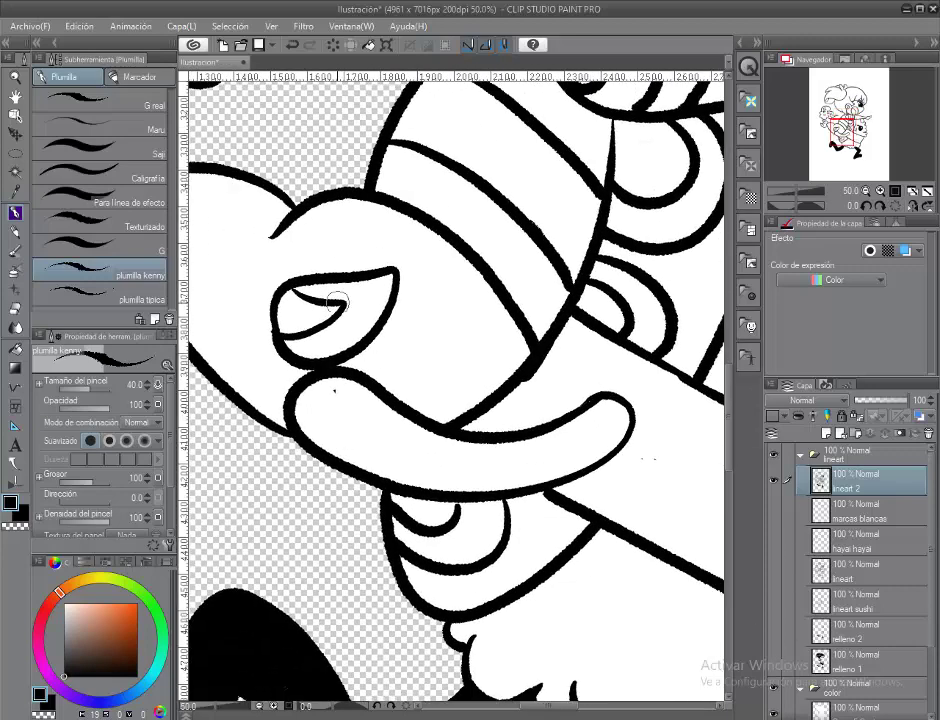
{"action": "scroll", "coordinate": [338, 445], "scroll_direction": "up", "scroll_amount": 10}
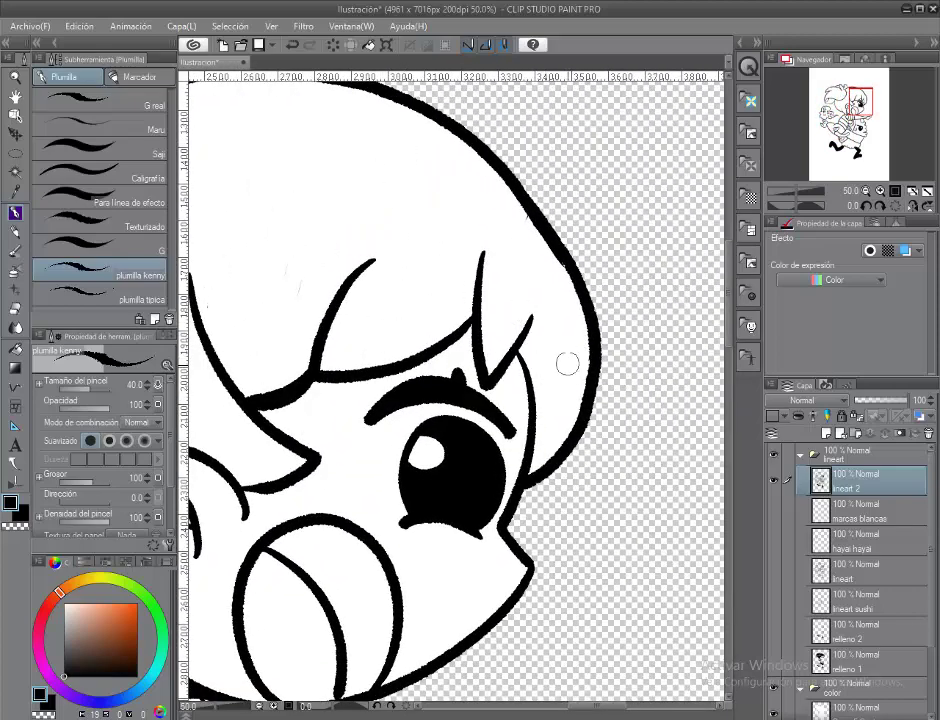
{"action": "scroll", "coordinate": [389, 348], "scroll_direction": "down", "scroll_amount": 10}
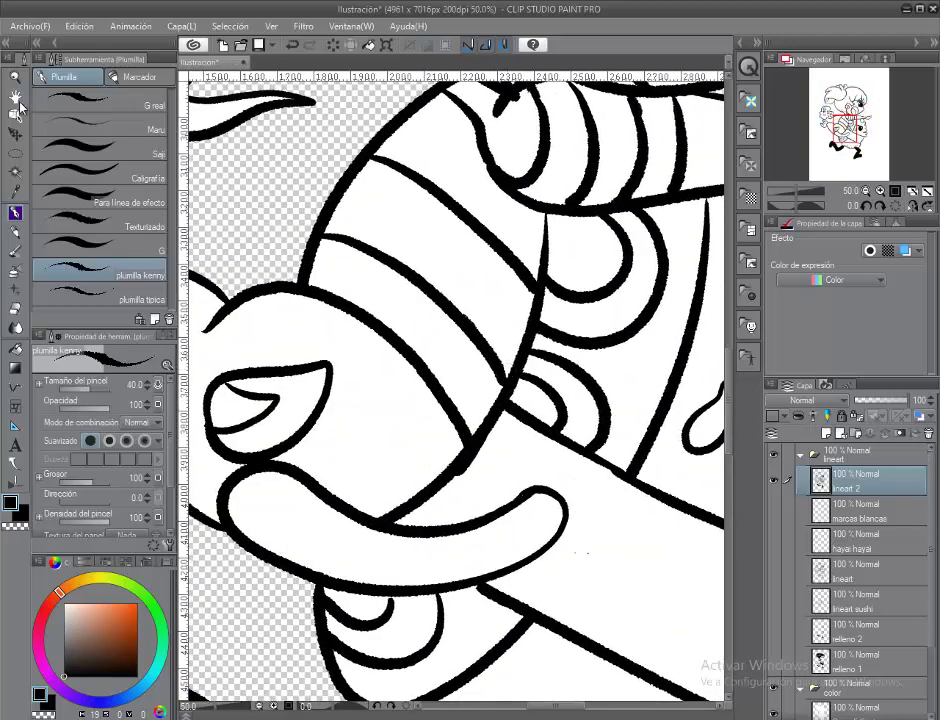
{"action": "double_click", "coordinate": [15, 96]}
{"action": "scroll", "coordinate": [873, 630], "scroll_direction": "down", "scroll_amount": 3}
{"action": "scroll", "coordinate": [850, 520], "scroll_direction": "up", "scroll_amount": 3}
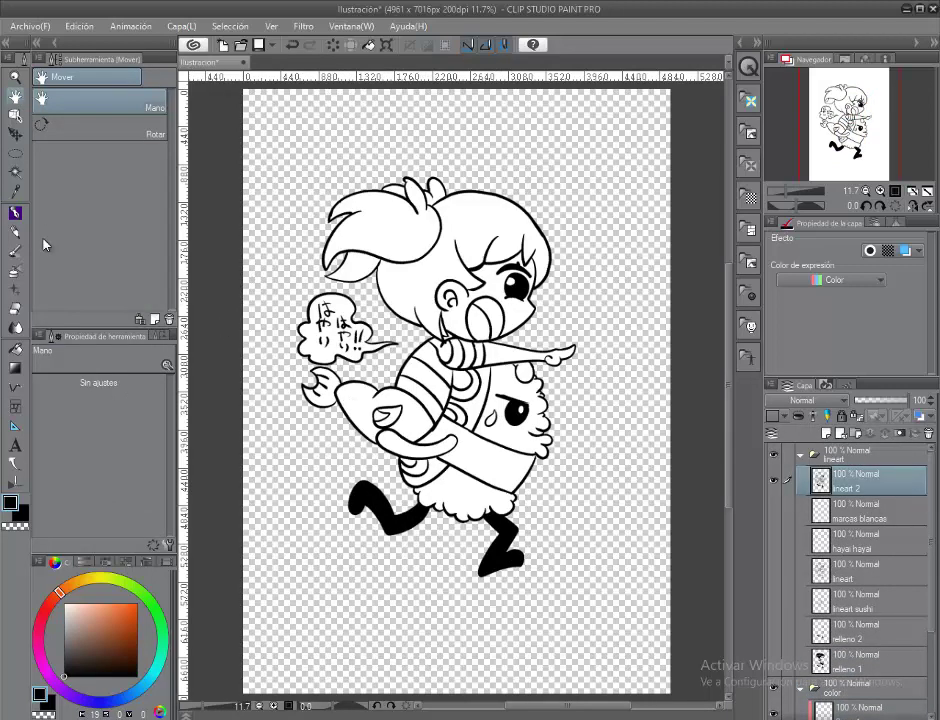
Fill the sushi's salmon areas, selected from lineart 2, with light salmon (H 19, S 33, V 100) on Capa 2, slightly offset, and save.
{"action": "left_click", "coordinate": [15, 171]}
{"action": "left_click", "coordinate": [455, 405]}
{"action": "scroll", "coordinate": [357, 533], "scroll_direction": "up", "scroll_amount": 3}
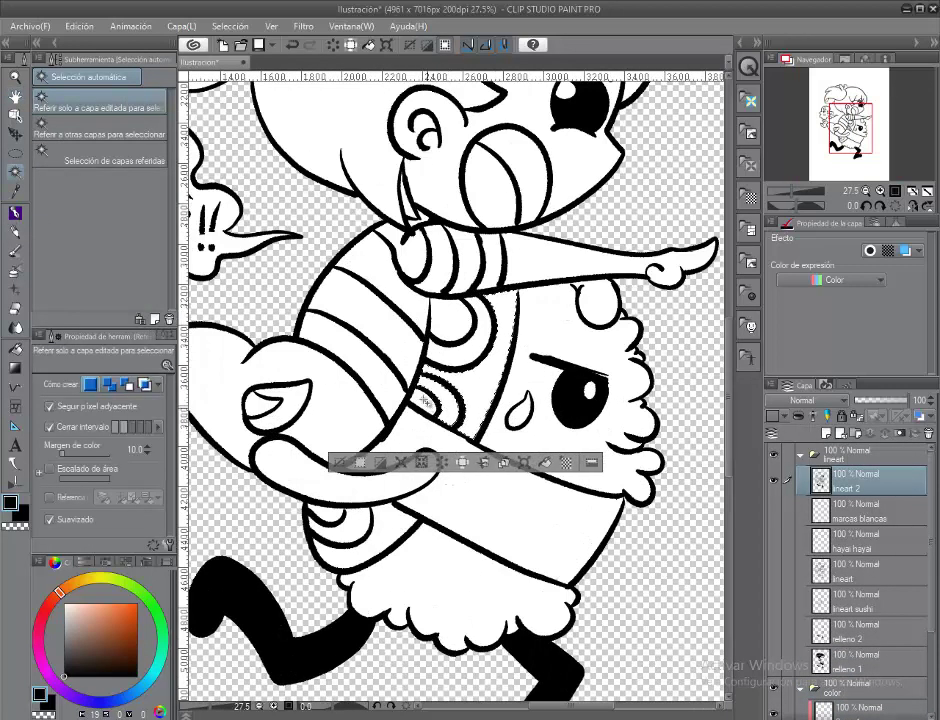
{"action": "scroll", "coordinate": [880, 560], "scroll_direction": "down", "scroll_amount": 3}
{"action": "left_click", "coordinate": [860, 622]}
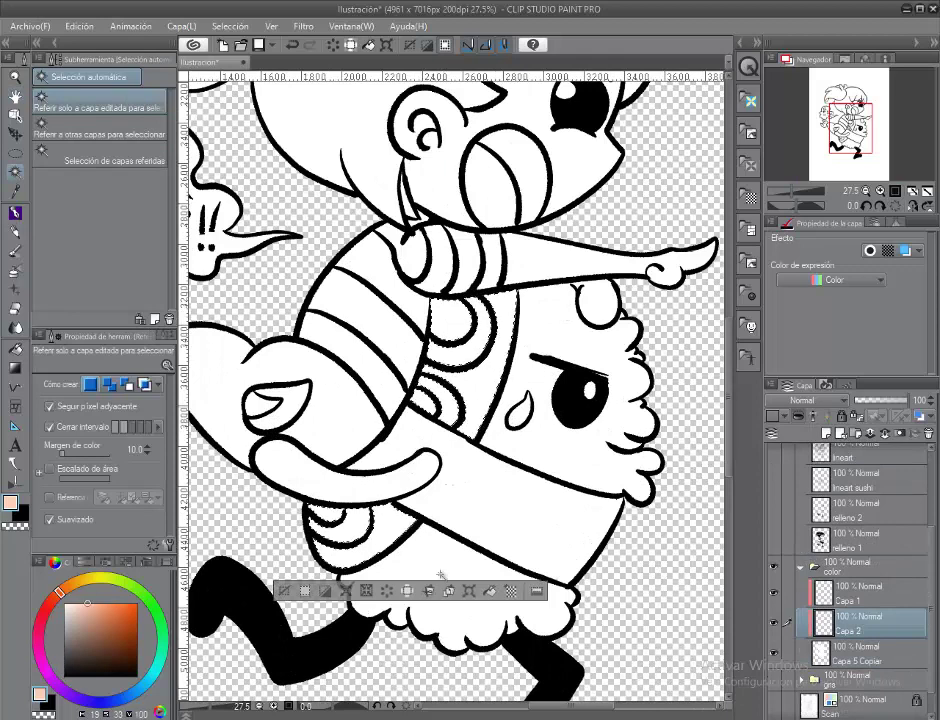
{"action": "left_click", "coordinate": [490, 590]}
{"action": "key", "text": "ctrl+d"}
{"action": "key", "text": "ctrl+s"}
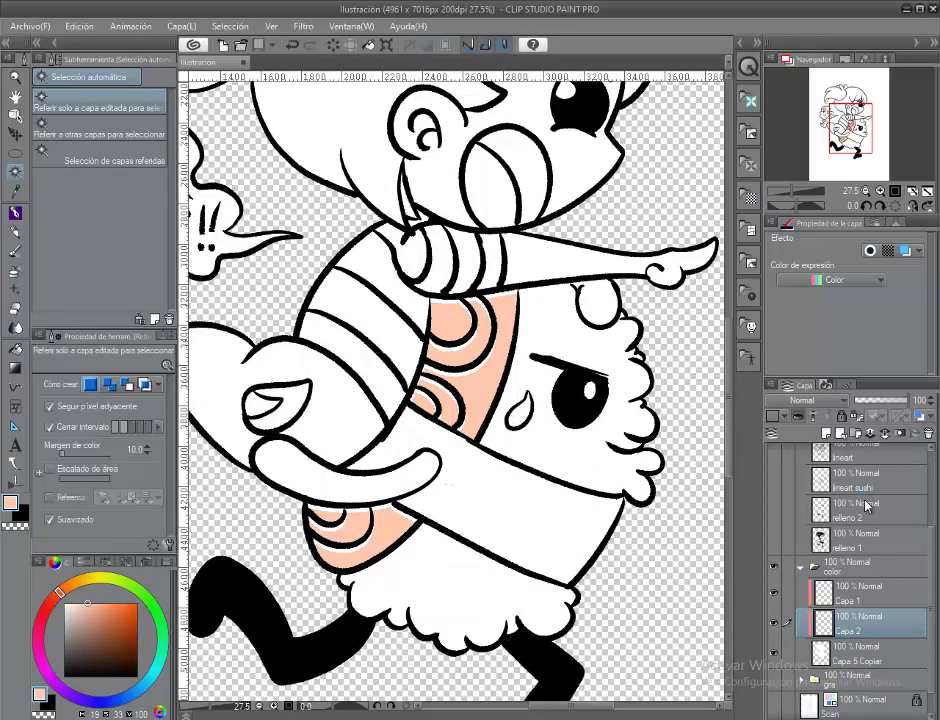
Select the inner salmon rings from lineart 2 and rename the light salmon fill layer as "salmon 1".
{"action": "scroll", "coordinate": [869, 482], "scroll_direction": "up", "scroll_amount": 3}
{"action": "key", "text": "ctrl+z"}
{"action": "scroll", "coordinate": [869, 482], "scroll_direction": "down", "scroll_amount": 3}
{"action": "left_click", "coordinate": [836, 611]}
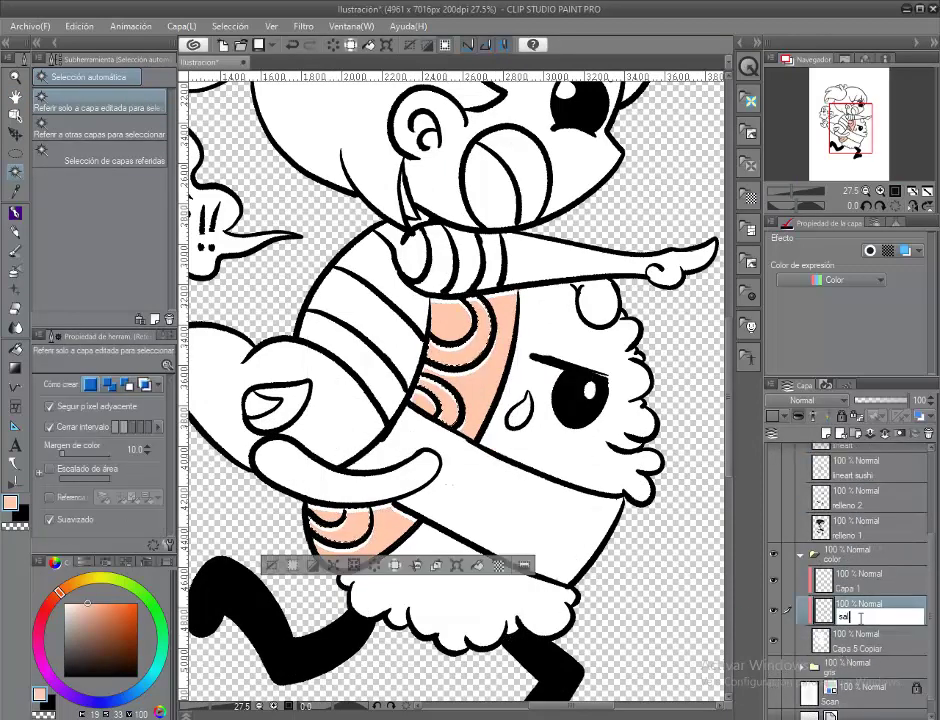
Fill the selected inner rings with light salmon on a new Multiplicación layer above salmon 1 and shift the fill slightly.
{"action": "key", "text": "ctrl+c"}
{"action": "key", "text": "ctrl+v"}
{"action": "left_click", "coordinate": [802, 400]}
{"action": "left_click", "coordinate": [808, 42]}
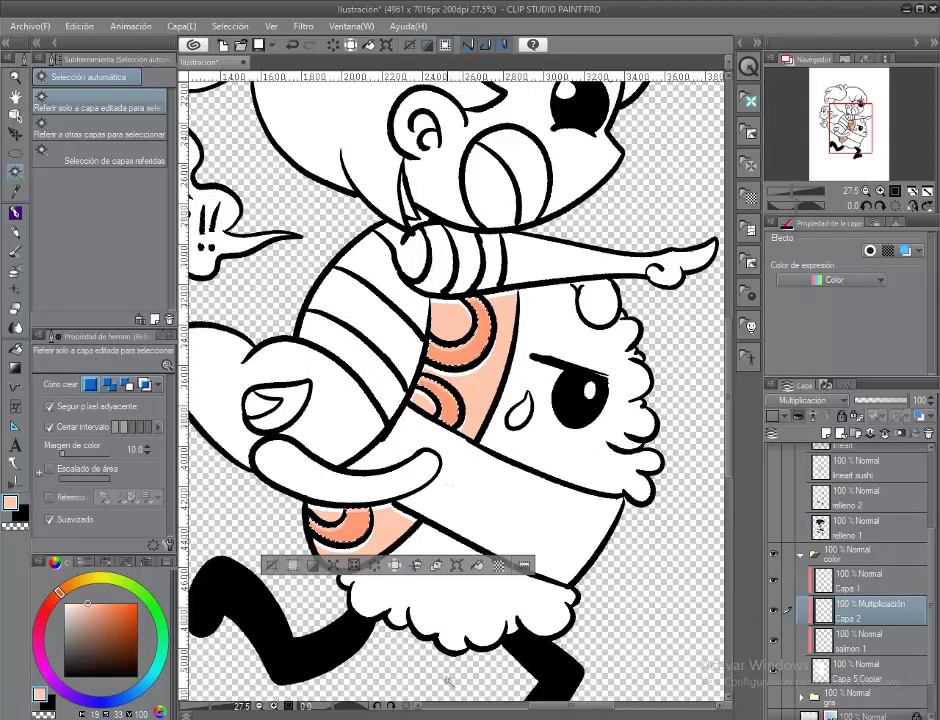
{"action": "key", "text": "ctrl+t"}
{"action": "key", "text": "Return"}
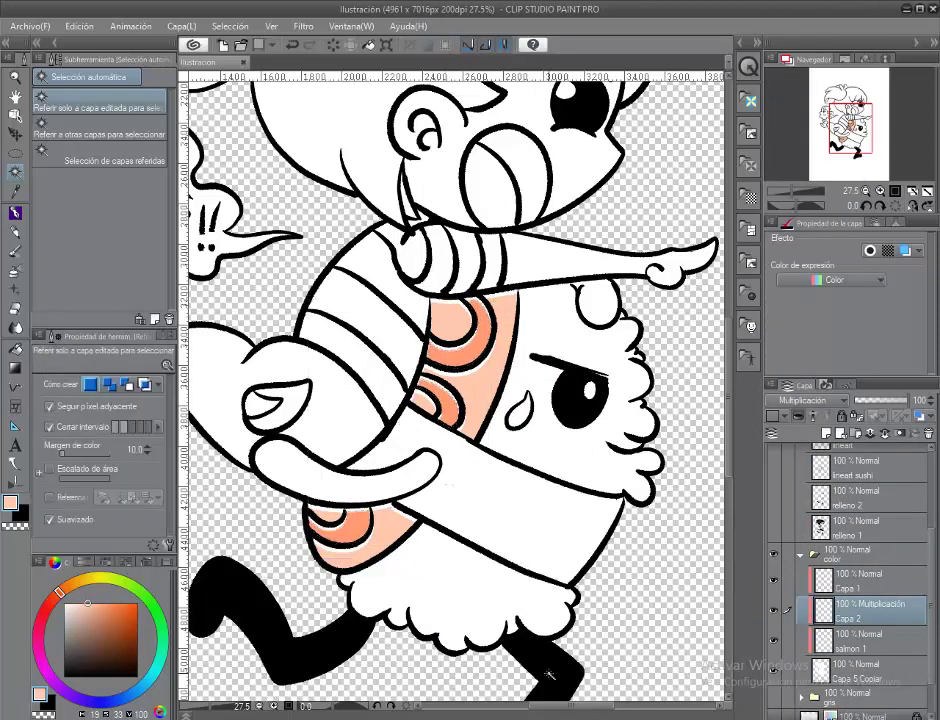
Rename the Multiplicación layer holding the inner salmon rings as "salmon 2".
{"action": "double_click", "coordinate": [851, 617]}
{"action": "type", "text": "salmon 2"}
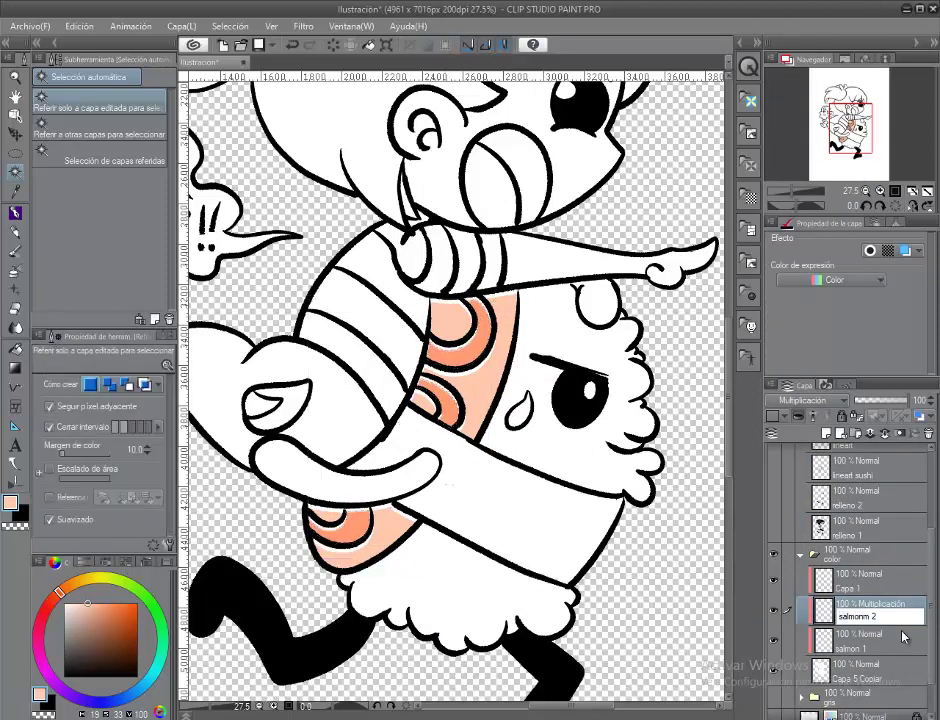
{"action": "key", "text": "Return"}
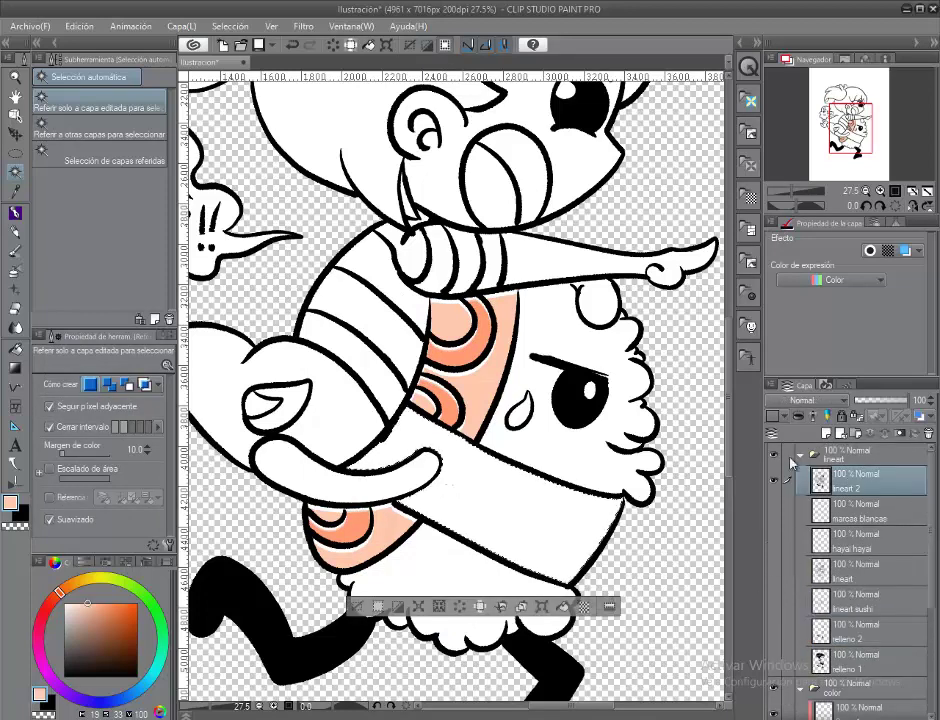
Fill the selected wide band around the onigiri with grey on a new layer, slightly offset, and rename the layer "onigiri".
{"action": "scroll", "coordinate": [850, 560], "scroll_direction": "down", "scroll_amount": 1}
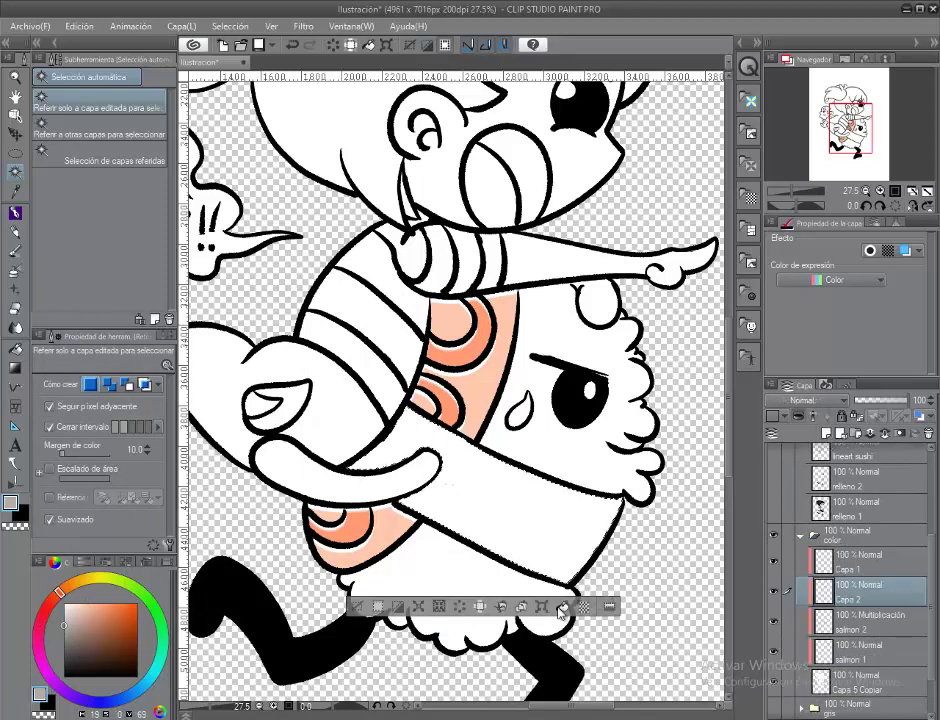
{"action": "key", "text": "ctrl+v"}
{"action": "key", "text": "ctrl+t"}
{"action": "key", "text": "Return"}
{"action": "key", "text": "ctrl+d"}
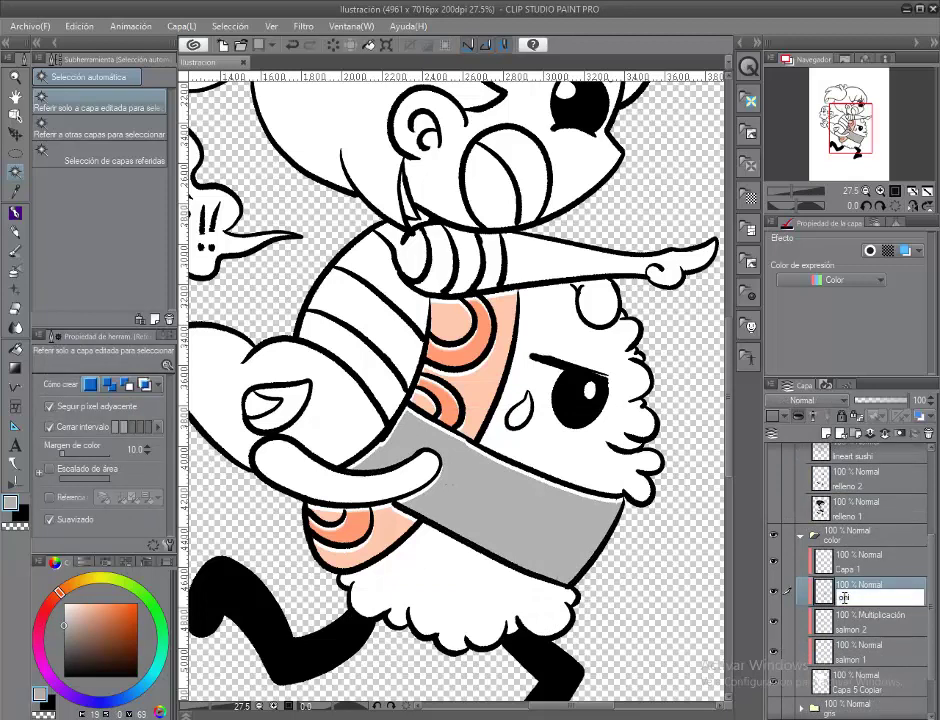
{"action": "key", "text": "ctrl+z"}
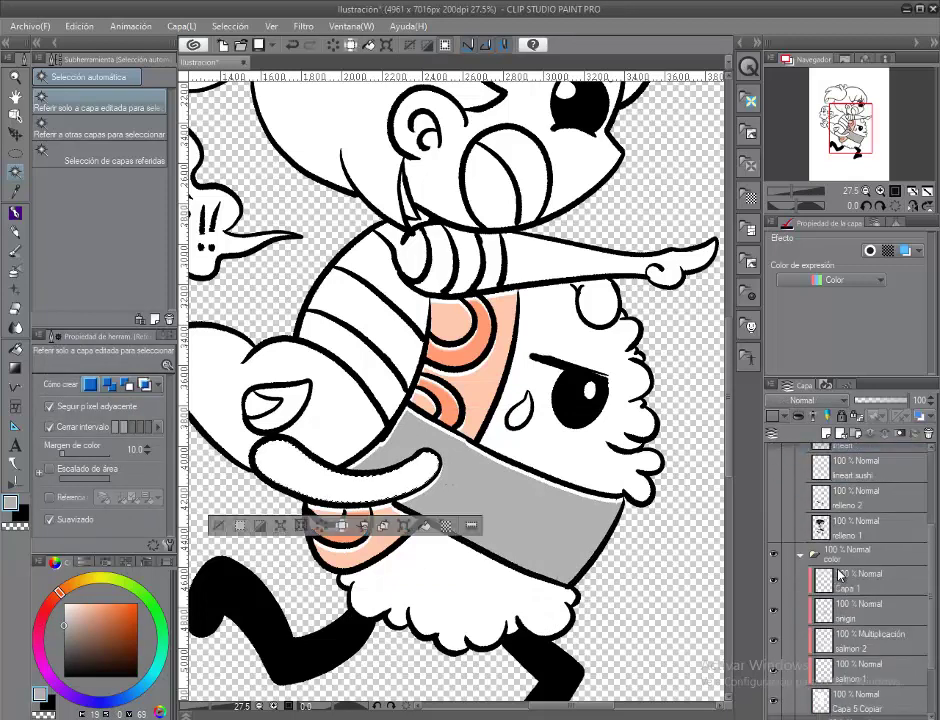
Fill the selected onigiri arm with a darker grey on a new layer, slightly offset, and rename the layer "brazo onigiri".
{"action": "key", "text": "ctrl+t"}
{"action": "key", "text": "Return"}
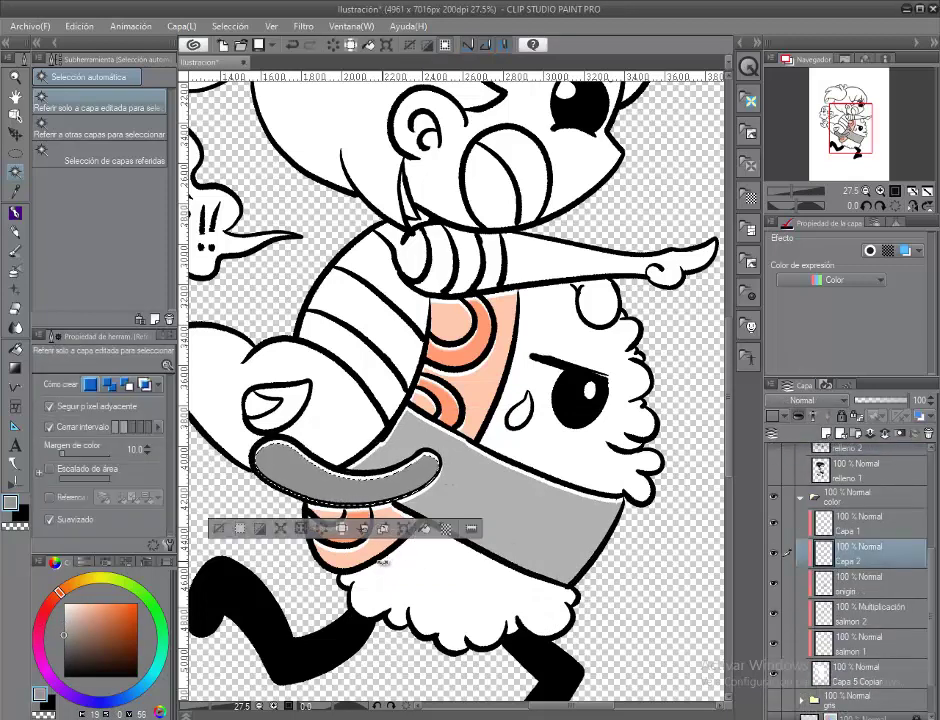
{"action": "key", "text": "ctrl+d"}
{"action": "double_click", "coordinate": [850, 561]}
{"action": "type", "text": "brazo onigi"}
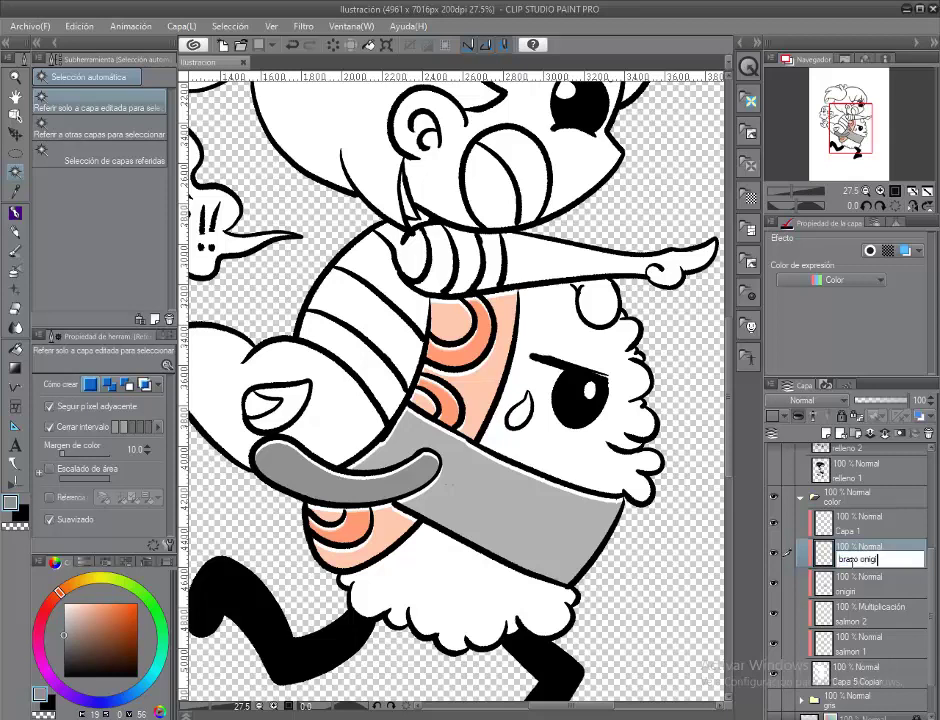
{"action": "type", "text": "ri"}
Select the fish tail and its fins from lineart 2 and fill them with orange (H 20, S 59, V 100) on a new layer.
{"action": "left_click", "coordinate": [443, 478], "text": "ctrl+shift"}
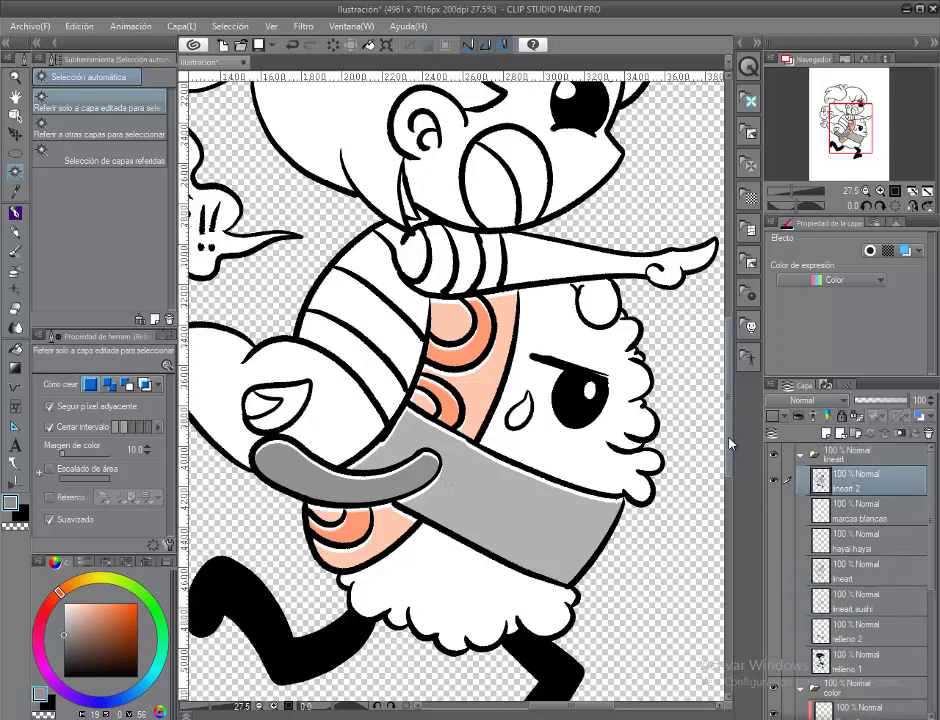
{"action": "left_click_drag", "start_coordinate": [730, 443], "coordinate": [880, 383]}
{"action": "left_click", "coordinate": [820, 480], "text": "ctrl"}
{"action": "left_click", "coordinate": [87, 603]}
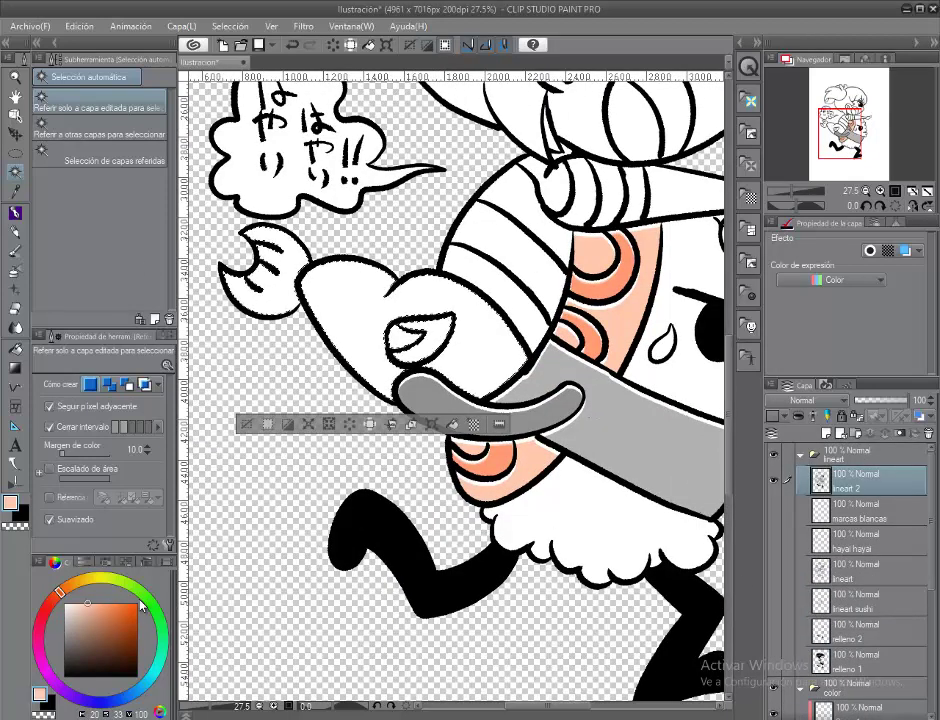
{"action": "scroll", "coordinate": [850, 560], "scroll_direction": "down", "scroll_amount": 5}
{"action": "left_click", "coordinate": [850, 554]}
{"action": "key", "text": "alt+BackSpace"}
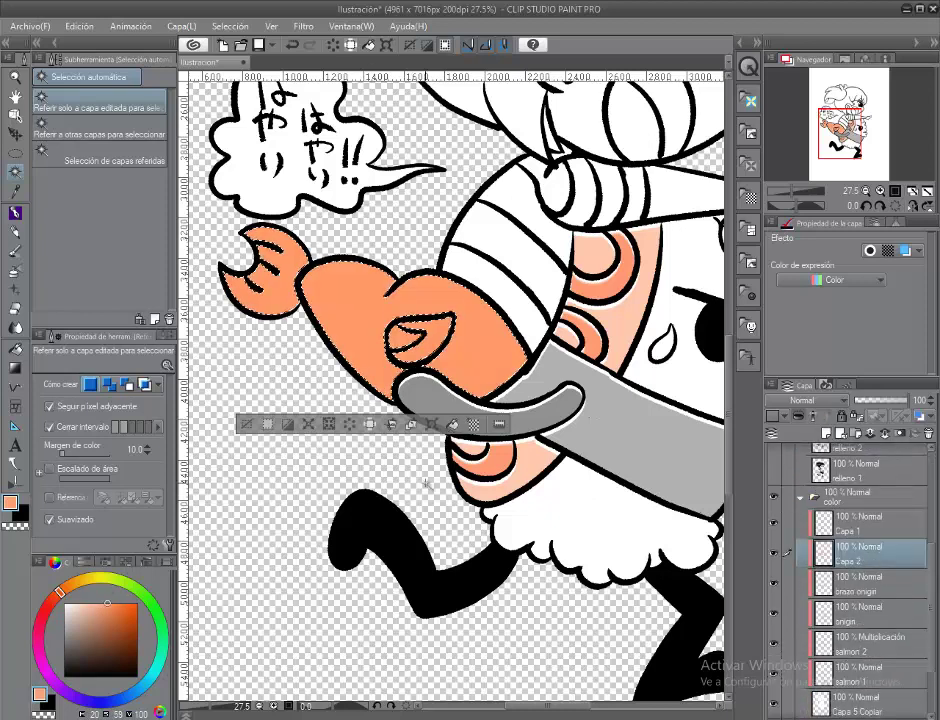
Shift the orange fish tail fill slightly off its outlines and rename its layer as "cola".
{"action": "key", "text": "ctrl+d"}
{"action": "scroll", "coordinate": [877, 476], "scroll_direction": "up", "scroll_amount": 5}
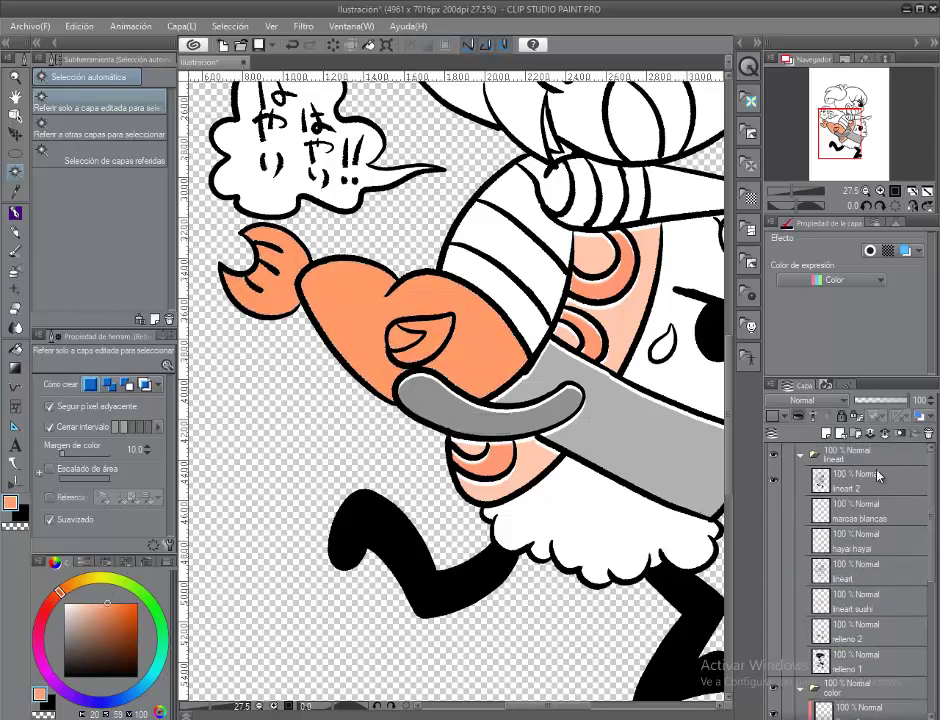
{"action": "scroll", "coordinate": [877, 476], "scroll_direction": "down", "scroll_amount": 3}
{"action": "key", "text": "ctrl+t"}
{"action": "key", "text": "Escape"}
{"action": "scroll", "coordinate": [892, 571], "scroll_direction": "up", "scroll_amount": 3}
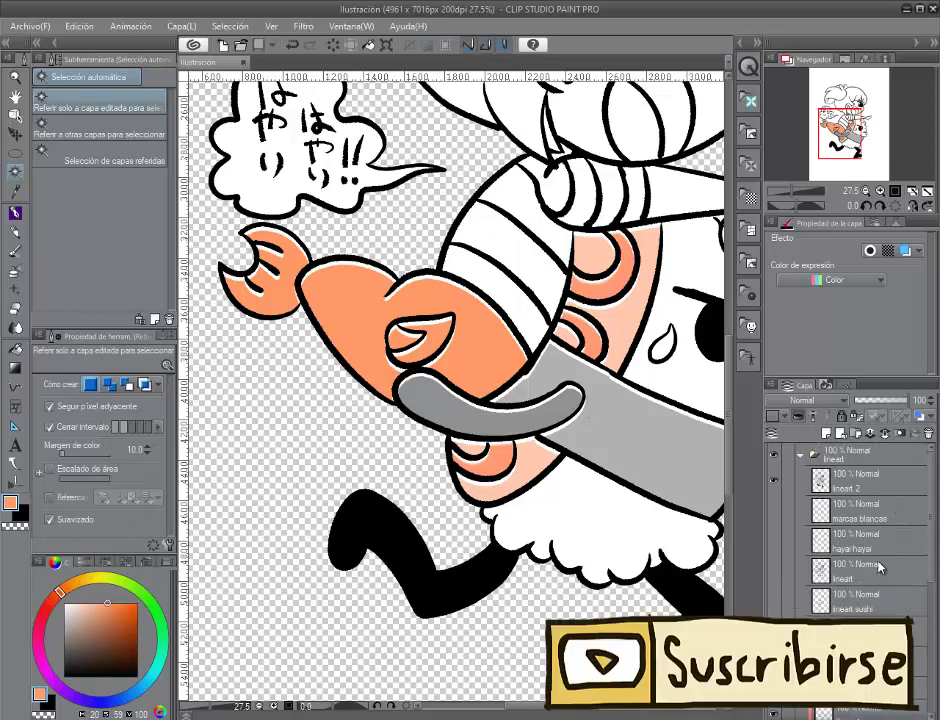
Fill the tail fin and side fin with the same orange on a new Multiplicación layer above cola and offset the fill slightly.
{"action": "left_click", "coordinate": [821, 571], "text": "ctrl"}
{"action": "scroll", "coordinate": [860, 560], "scroll_direction": "down", "scroll_amount": 5}
{"action": "left_click", "coordinate": [860, 534]}
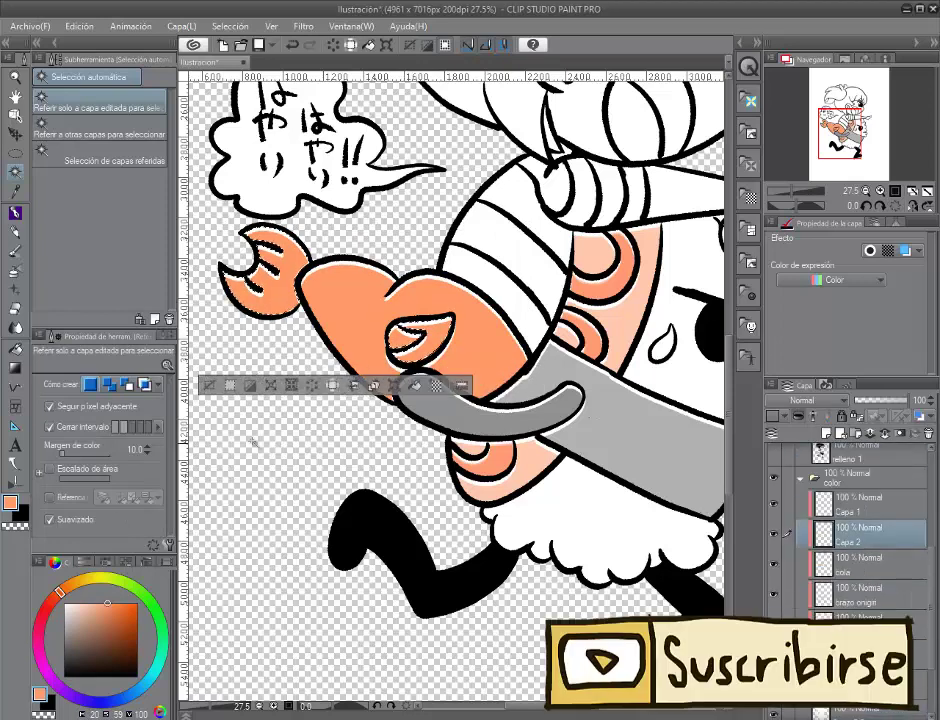
{"action": "left_click", "coordinate": [805, 400]}
{"action": "left_click", "coordinate": [800, 433]}
{"action": "key", "text": "ctrl+t"}
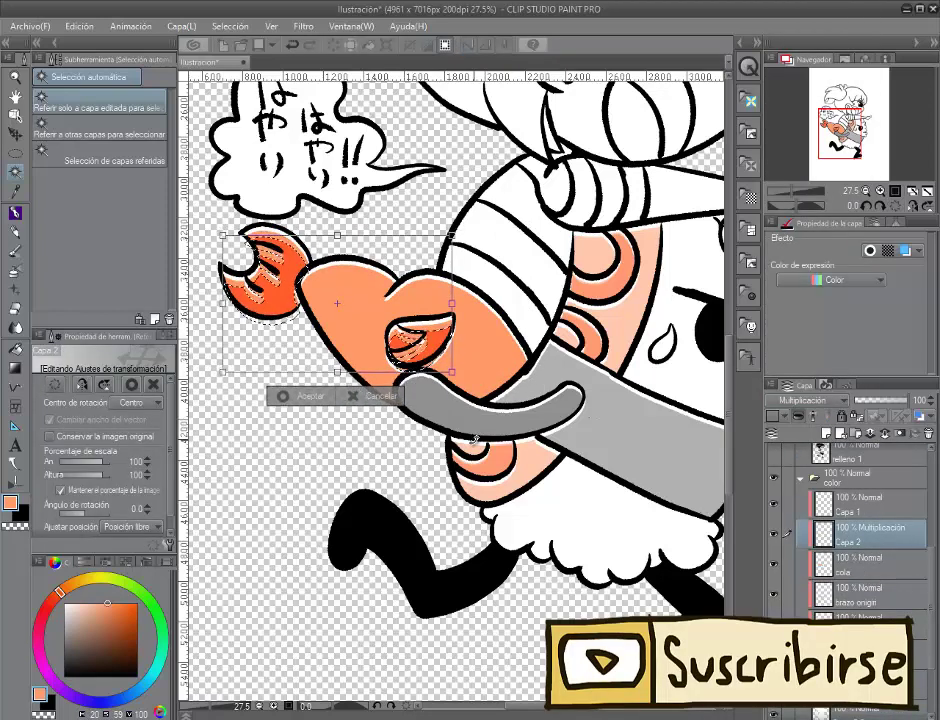
{"action": "key", "text": "Return"}
{"action": "key", "text": "ctrl+d"}
Rename the Multiplicación layer holding the fins as "aletas".
{"action": "left_click", "coordinate": [15, 95]}
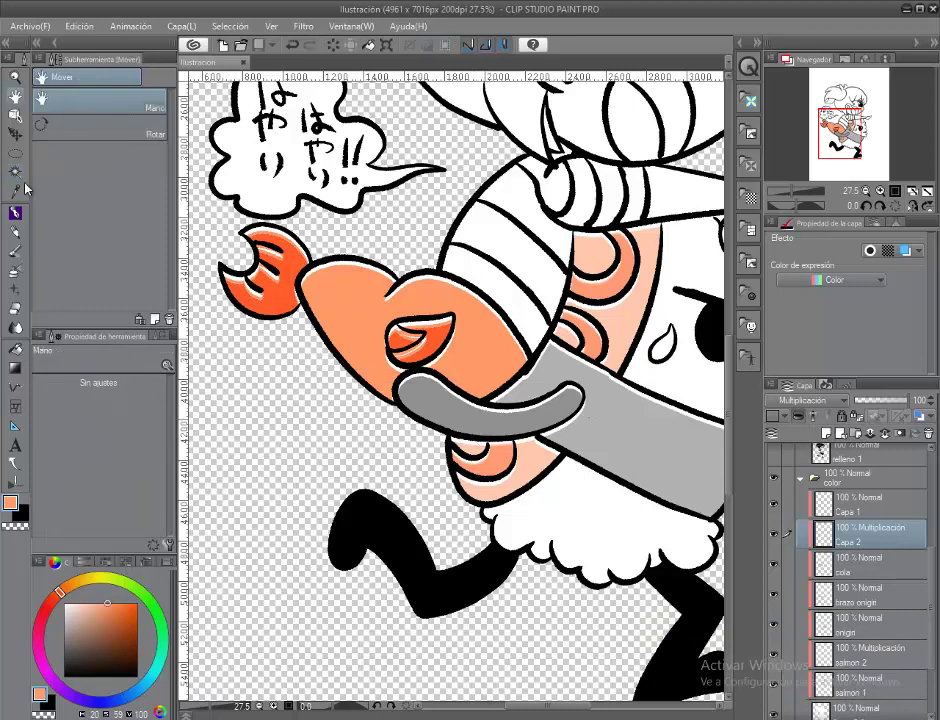
{"action": "left_click", "coordinate": [15, 172]}
{"action": "left_click_drag", "start_coordinate": [841, 133], "coordinate": [850, 115]}
{"action": "double_click", "coordinate": [857, 541]}
{"action": "type", "text": "detras"}
{"action": "key", "text": "Return"}
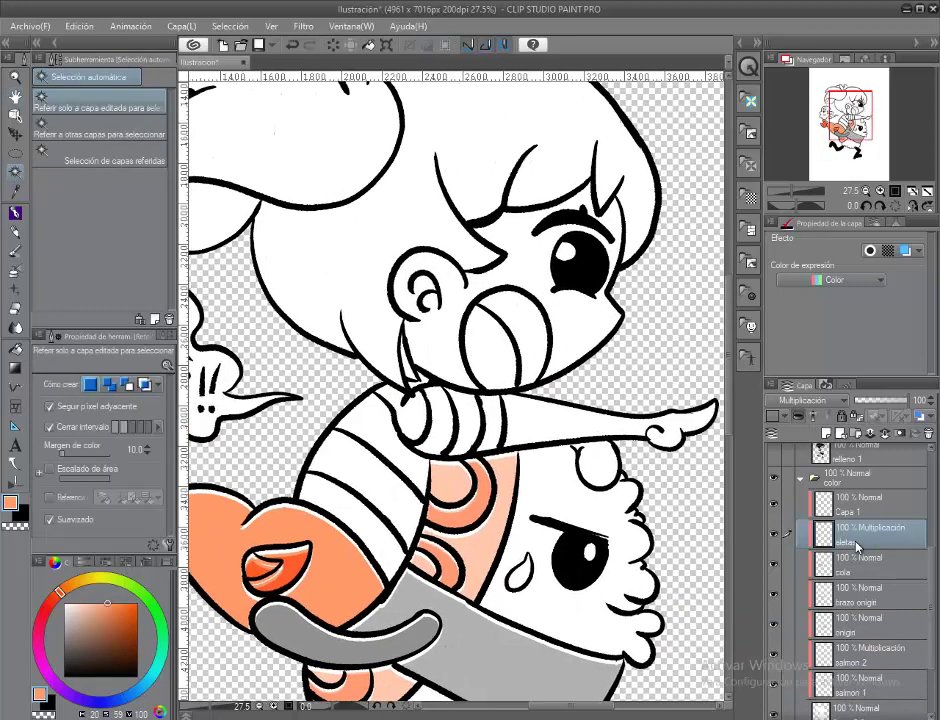
Fill alternate shirt stripes with dark violet-blue (H 241, S 34, V 54) on a new layer above aletas and name it "cami".
{"action": "scroll", "coordinate": [910, 530], "scroll_direction": "up", "scroll_amount": 3}
{"action": "left_click", "coordinate": [870, 480]}
{"action": "left_click", "coordinate": [410, 438]}
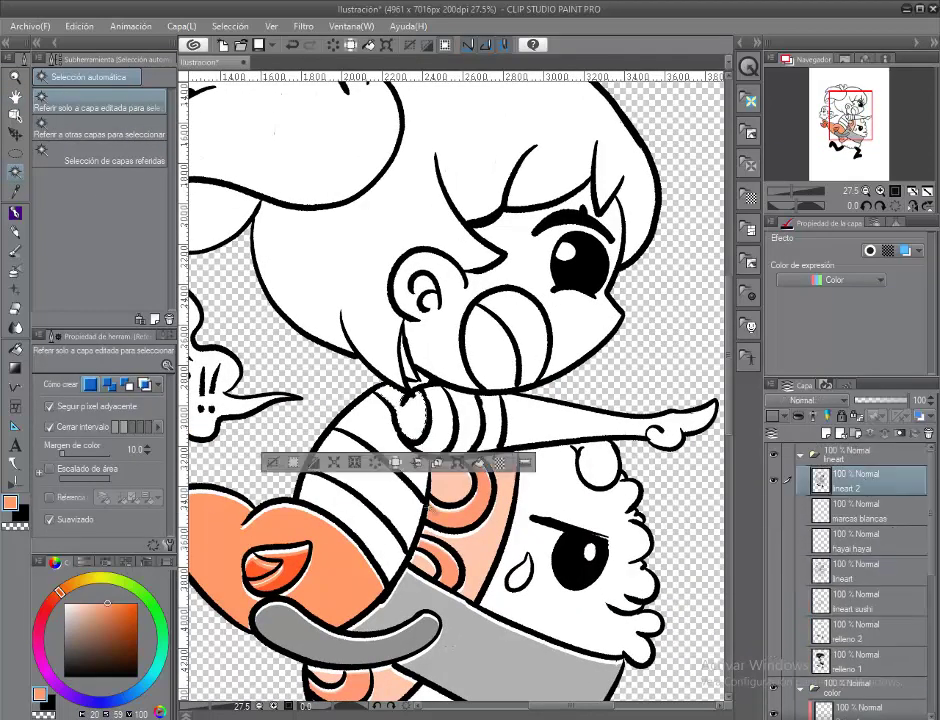
{"action": "left_click", "coordinate": [352, 476]}
{"action": "scroll", "coordinate": [892, 541], "scroll_direction": "down", "scroll_amount": 5}
{"action": "left_click", "coordinate": [870, 550]}
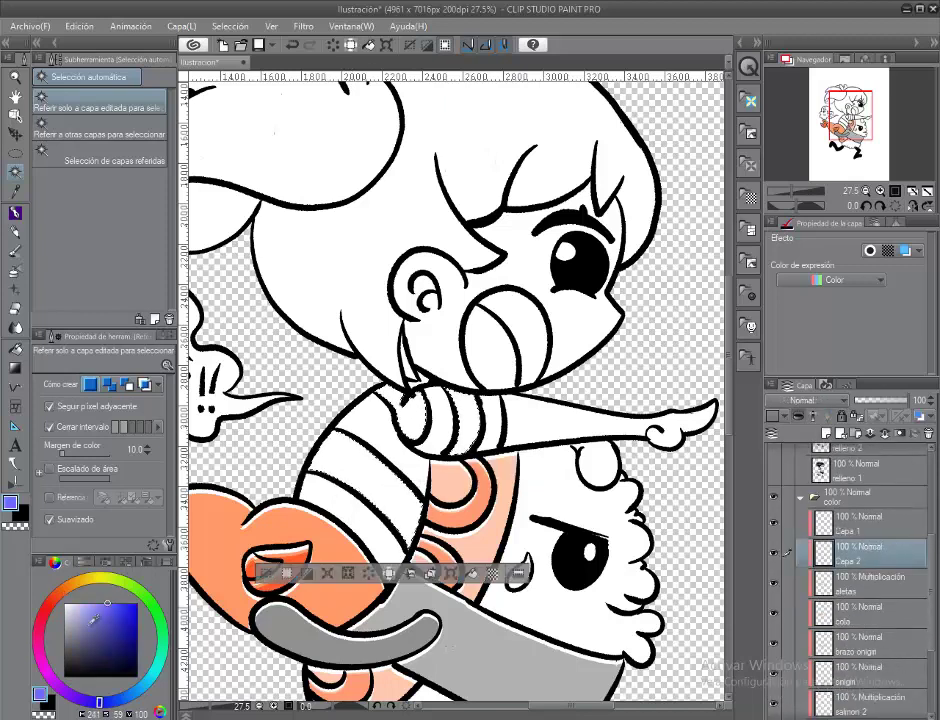
{"action": "left_click", "coordinate": [461, 575]}
{"action": "key", "text": "ctrl+d"}
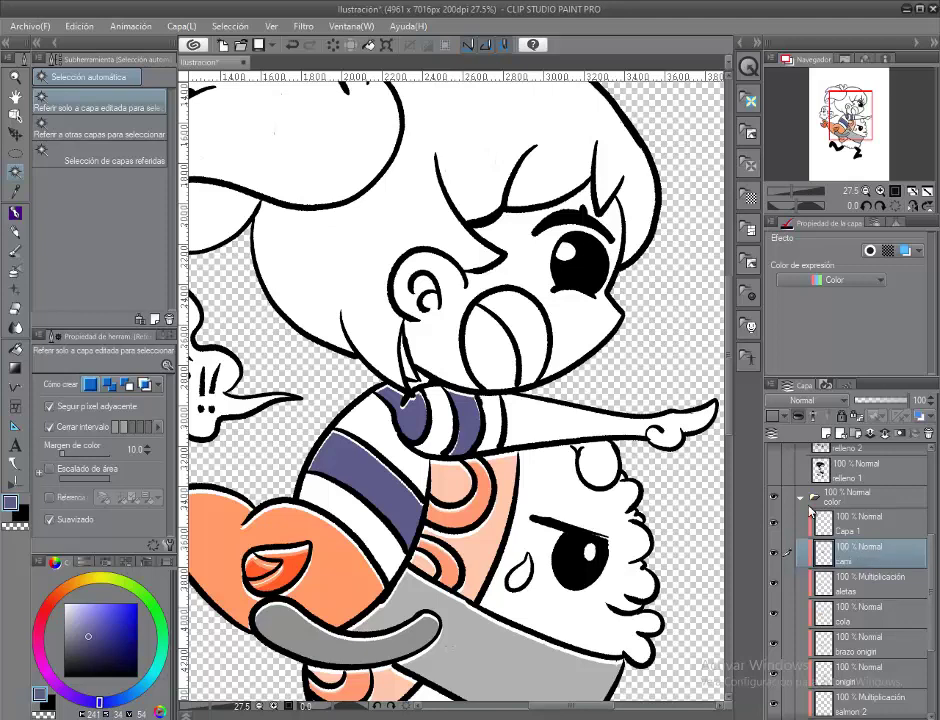
Fill the face, ear, arm and hands with a skin tone (H 37, S 40, V 100) on a new layer below cami, slightly offset.
{"action": "scroll", "coordinate": [860, 560], "scroll_direction": "up", "scroll_amount": 5}
{"action": "left_click", "coordinate": [865, 478]}
{"action": "left_click", "coordinate": [407, 247]}
{"action": "scroll", "coordinate": [860, 560], "scroll_direction": "down", "scroll_amount": 5}
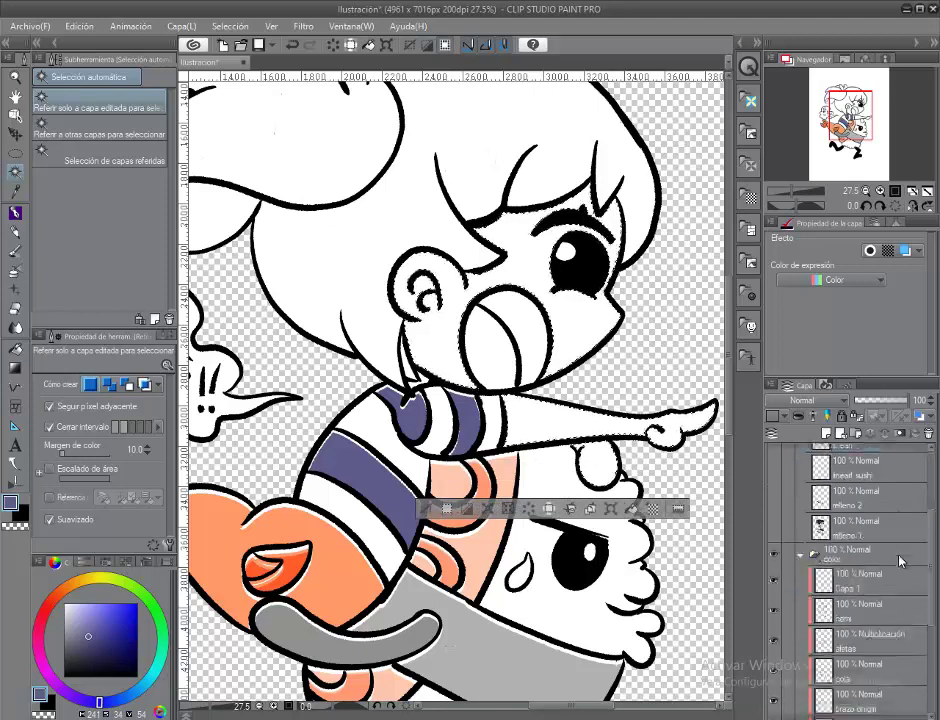
{"action": "left_click", "coordinate": [870, 565]}
{"action": "left_click", "coordinate": [633, 508]}
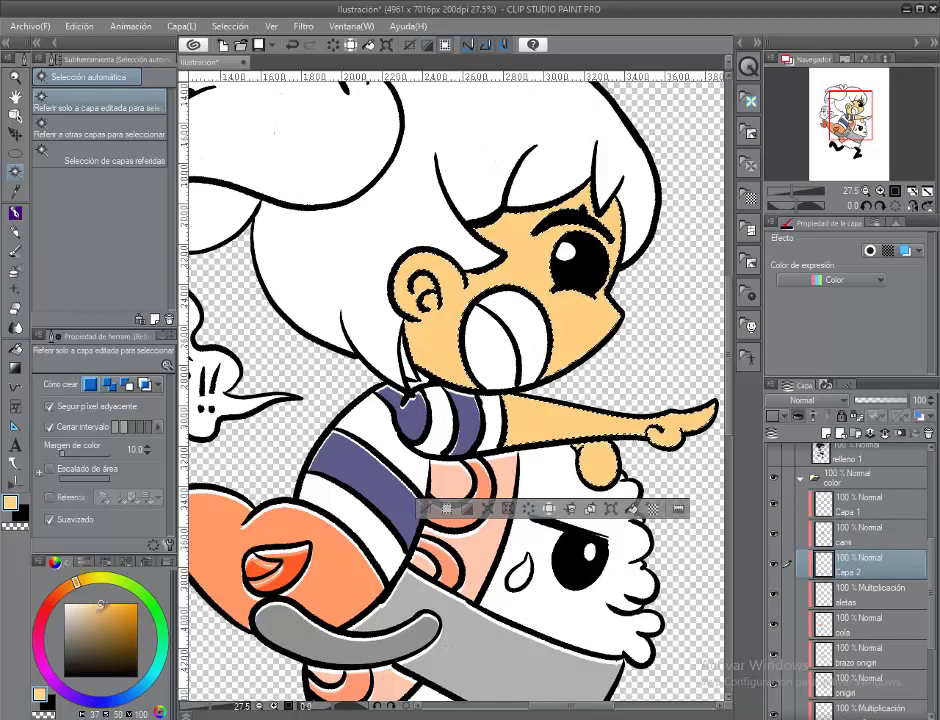
{"action": "left_click", "coordinate": [612, 508]}
{"action": "left_click", "coordinate": [598, 510]}
{"action": "key", "text": "ctrl+d"}
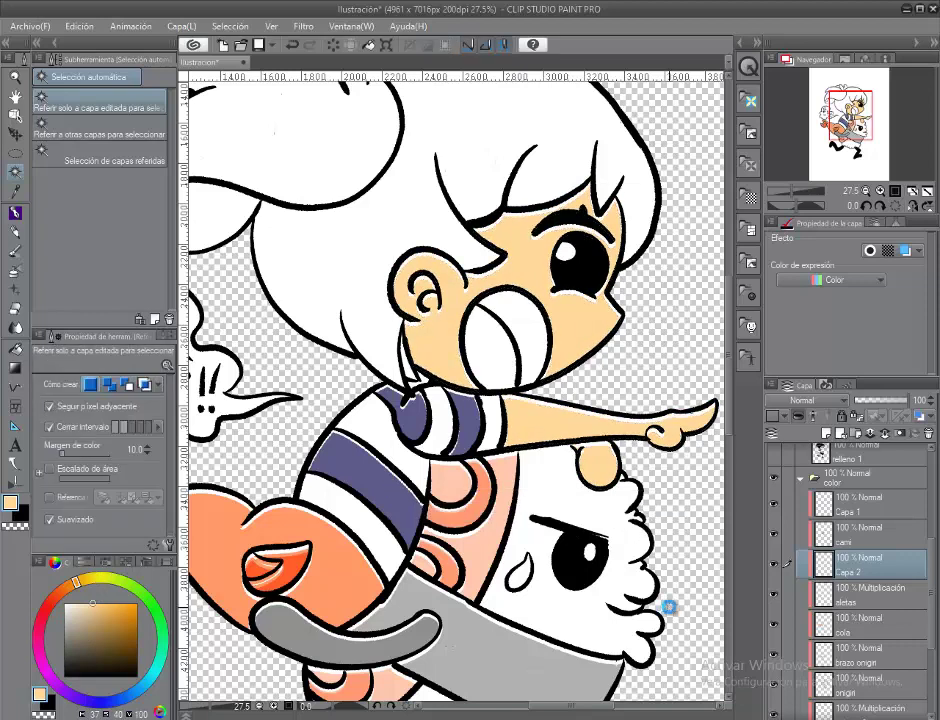
Save the illustration and rename the skin-tone layer as "piel".
{"action": "key", "text": "ctrl+s"}
{"action": "double_click", "coordinate": [848, 572]}
{"action": "type", "text": "piel"}
{"action": "key", "text": "Return"}
Fill the open mouth with light salmon (H 19, S 40, V 100) on a new, slightly offset layer named "boca" below piel.
{"action": "left_click", "coordinate": [822, 565], "text": "ctrl"}
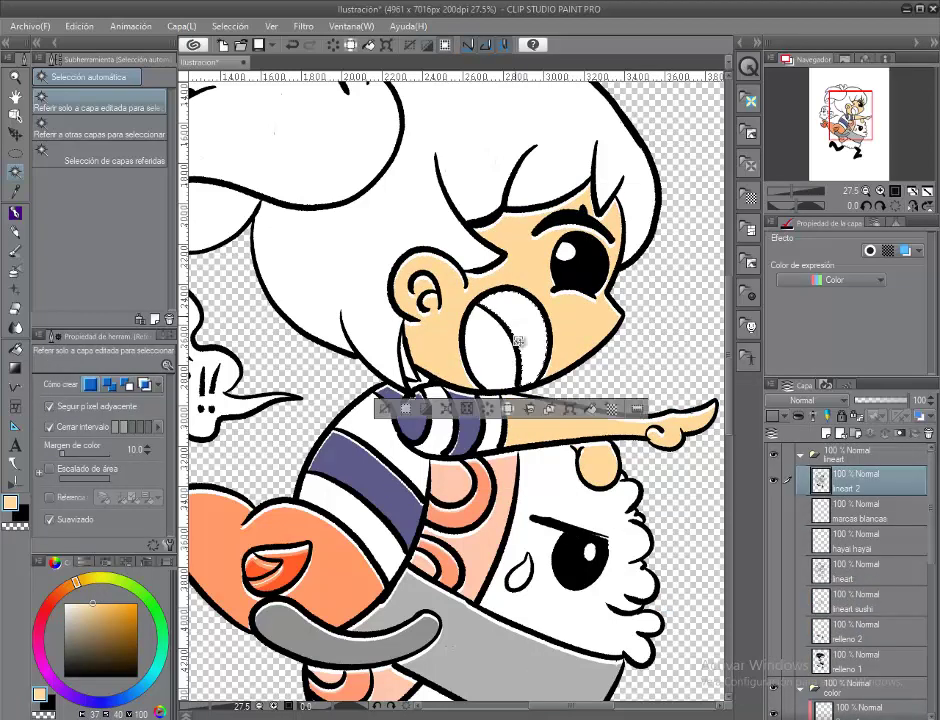
{"action": "left_click", "coordinate": [870, 595]}
{"action": "left_click", "coordinate": [826, 433]}
{"action": "left_click", "coordinate": [60, 593]}
{"action": "left_click", "coordinate": [583, 412]}
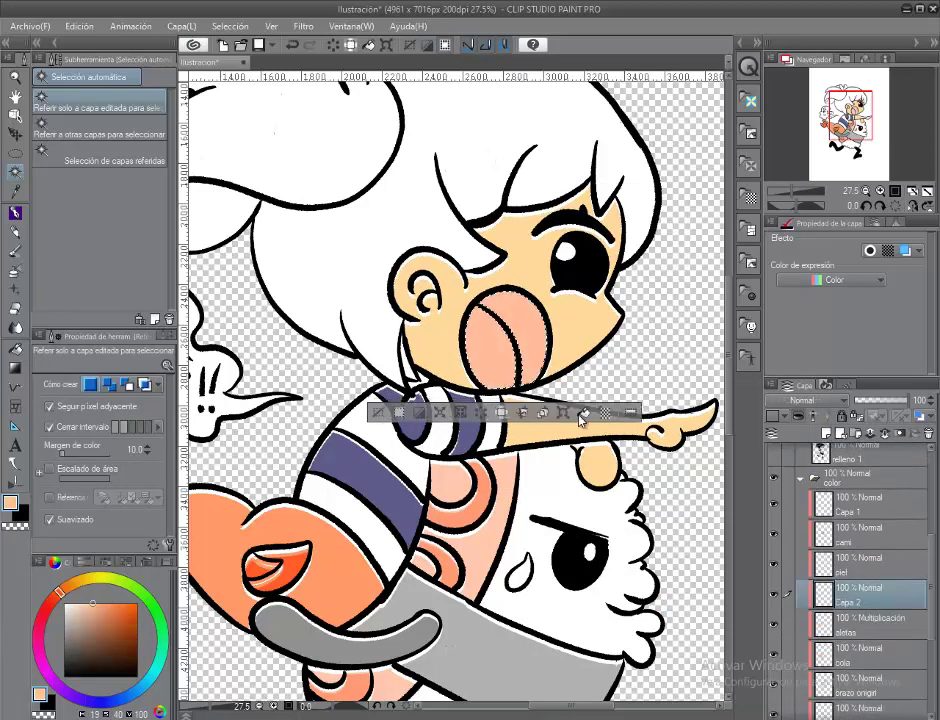
{"action": "key", "text": "ctrl+d"}
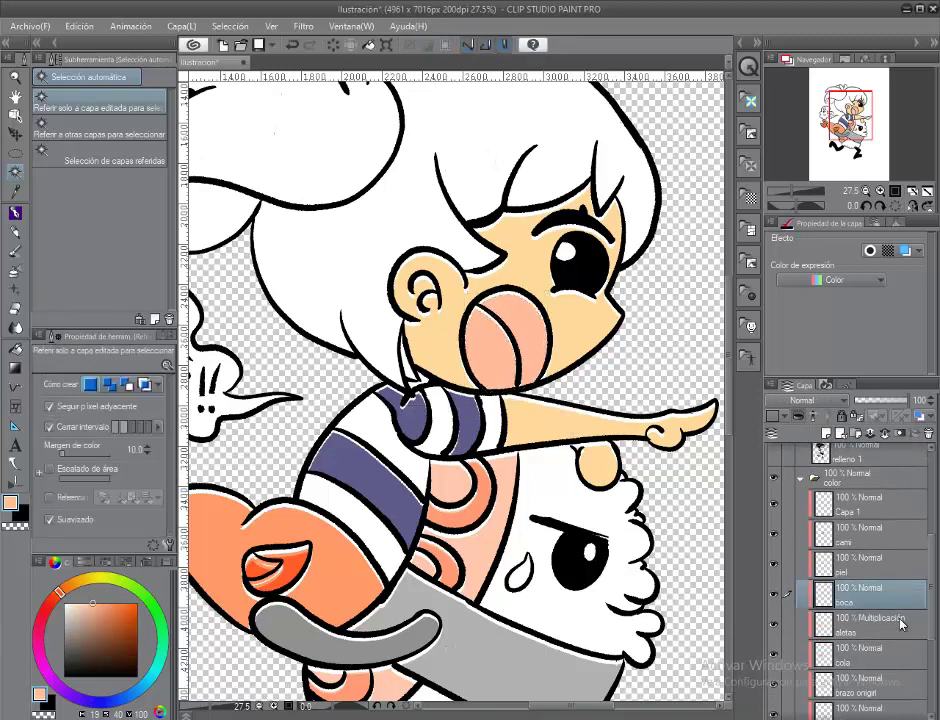
Fill the tongue with the same salmon on a new Multiplicación layer above boca, offset it slightly and name the layer "lengua".
{"action": "scroll", "coordinate": [804, 650], "scroll_direction": "up", "scroll_amount": 5}
{"action": "left_click", "coordinate": [855, 480]}
{"action": "left_click", "coordinate": [489, 363]}
{"action": "scroll", "coordinate": [902, 615], "scroll_direction": "down", "scroll_amount": 3}
{"action": "left_click", "coordinate": [870, 594]}
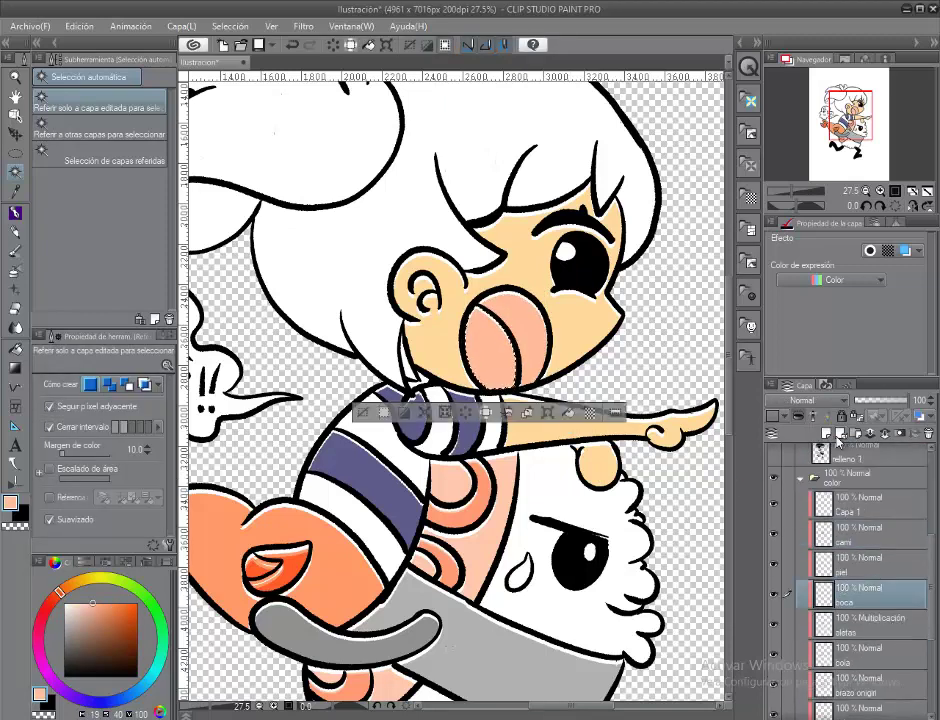
{"action": "left_click", "coordinate": [803, 400]}
{"action": "left_click", "coordinate": [820, 46]}
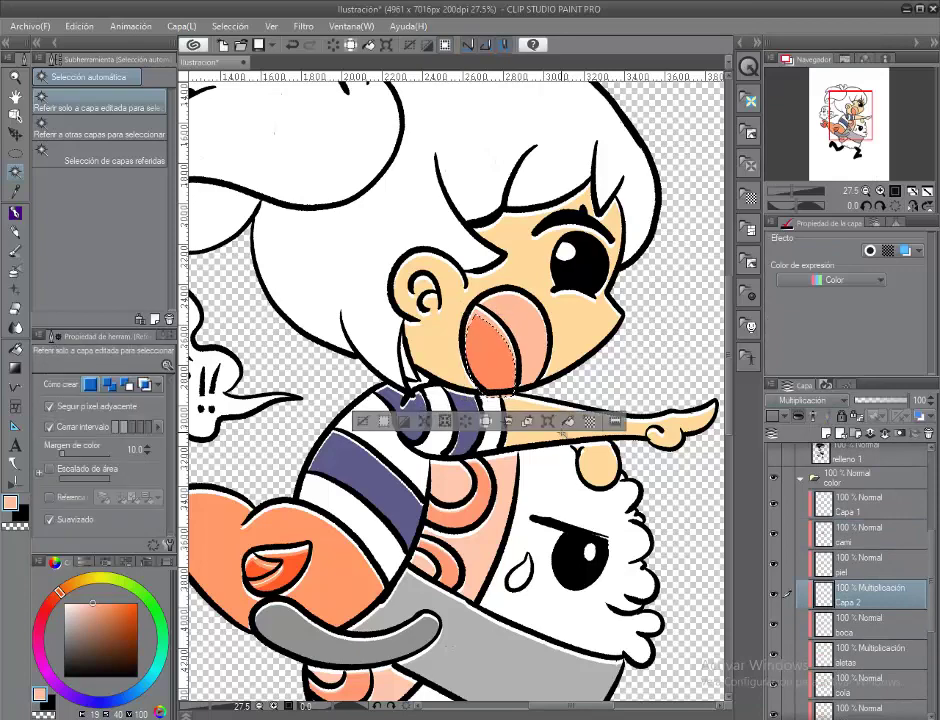
{"action": "key", "text": "ctrl+d"}
{"action": "key", "text": "ctrl+s"}
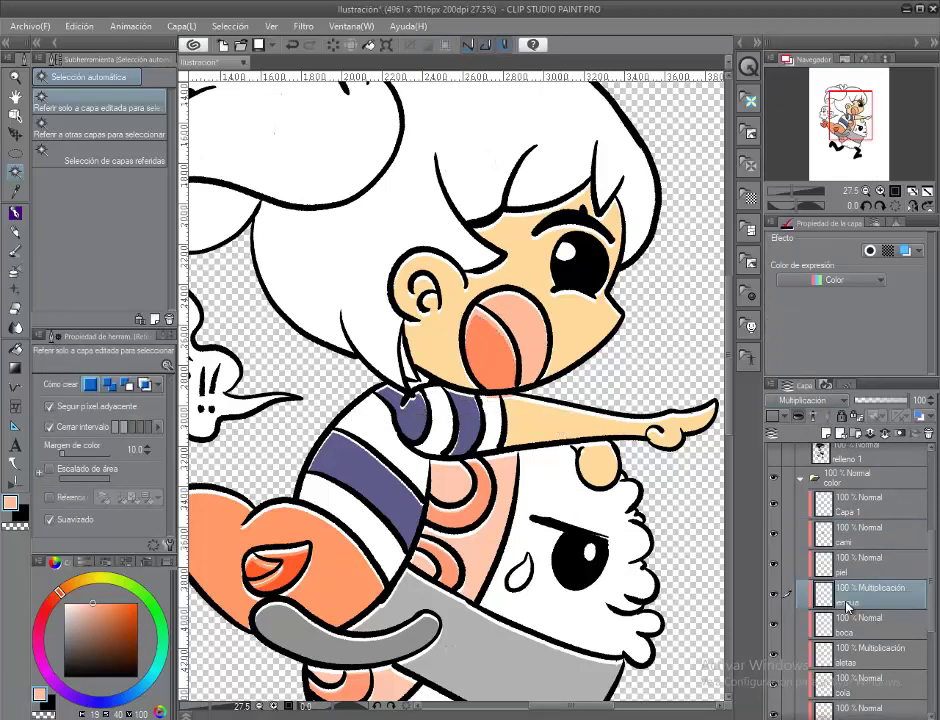
Select all the hair areas from lineart 2 and fill them with lavender (H 241, S 28, V 89) on a new layer above cami.
{"action": "scroll", "coordinate": [890, 490], "scroll_direction": "up", "scroll_amount": 5}
{"action": "left_click", "coordinate": [855, 480]}
{"action": "left_click", "coordinate": [820, 480], "text": "ctrl"}
{"action": "left_click_drag", "start_coordinate": [400, 300], "coordinate": [510, 465]}
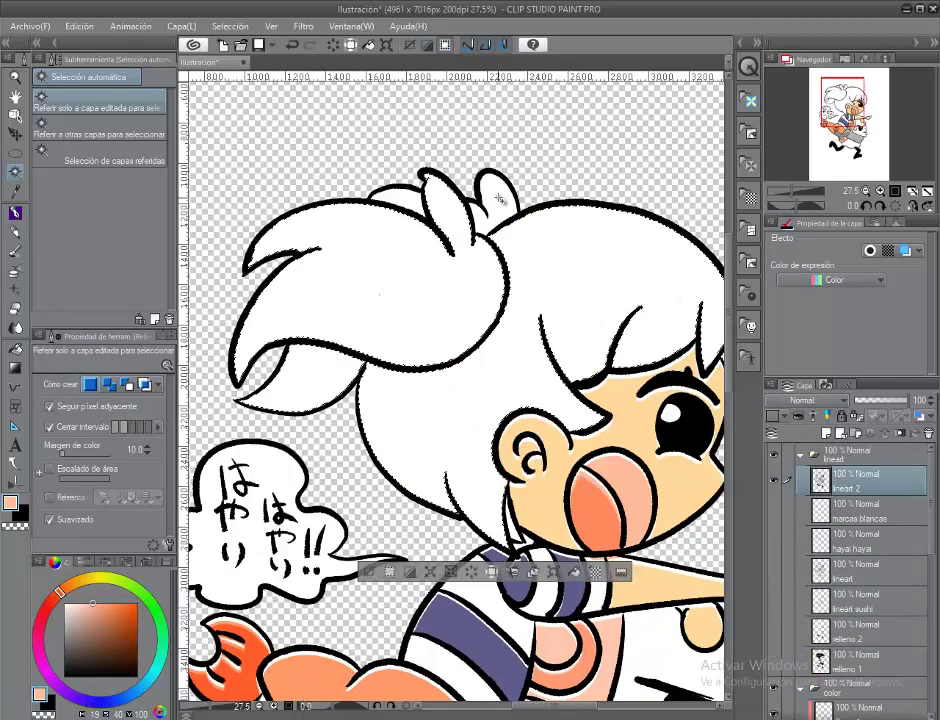
{"action": "scroll", "coordinate": [805, 568], "scroll_direction": "down", "scroll_amount": 3}
{"action": "left_click", "coordinate": [855, 432]}
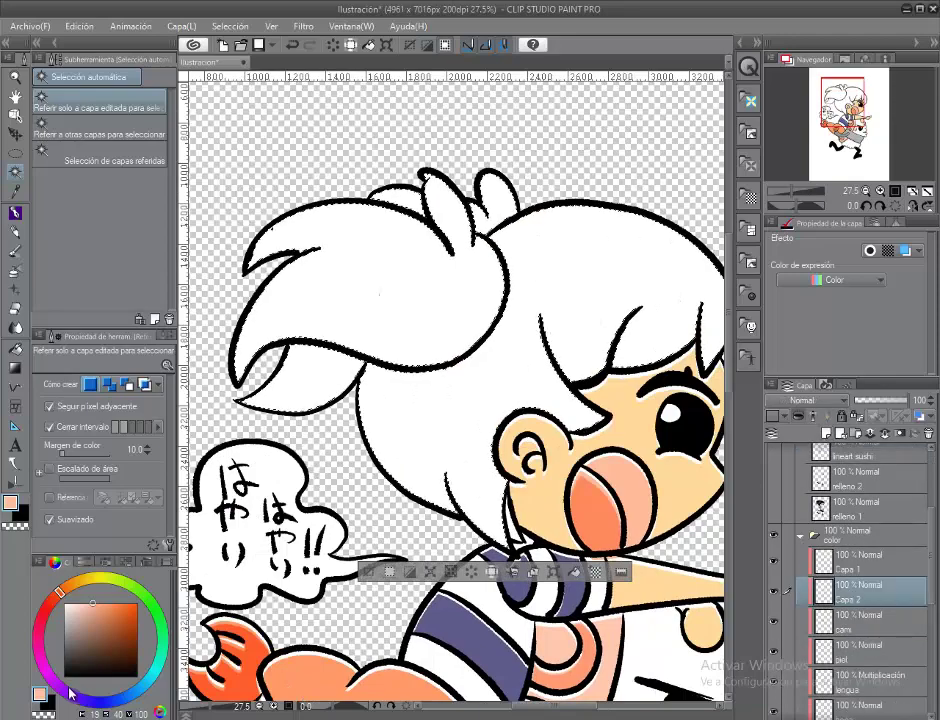
{"action": "scroll", "coordinate": [820, 118], "scroll_direction": "down", "scroll_amount": 2}
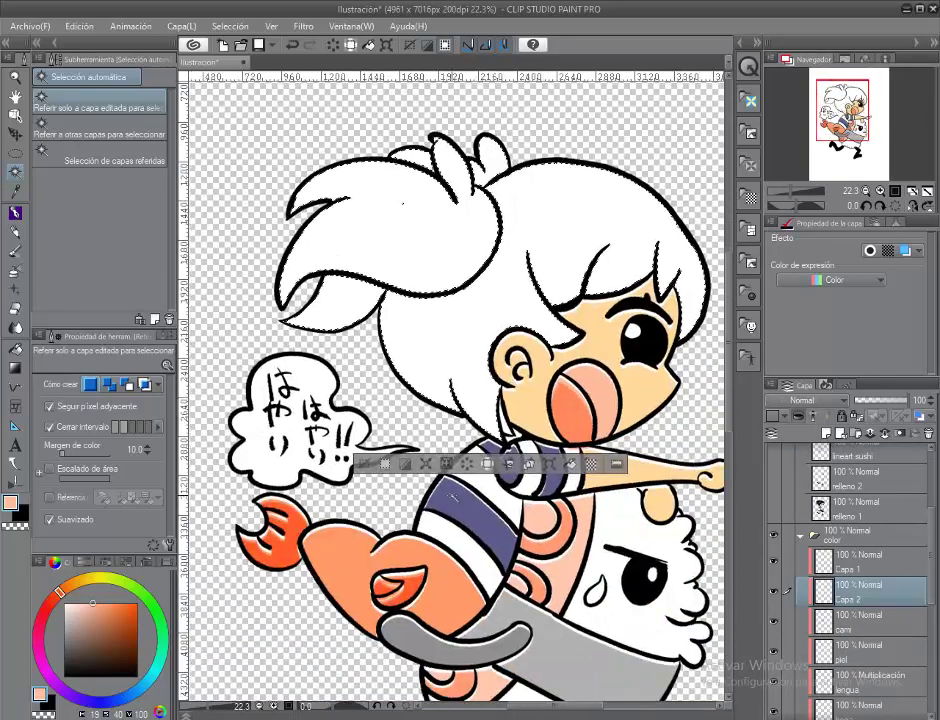
{"action": "left_click", "coordinate": [42, 695]}
{"action": "left_click", "coordinate": [84, 610]}
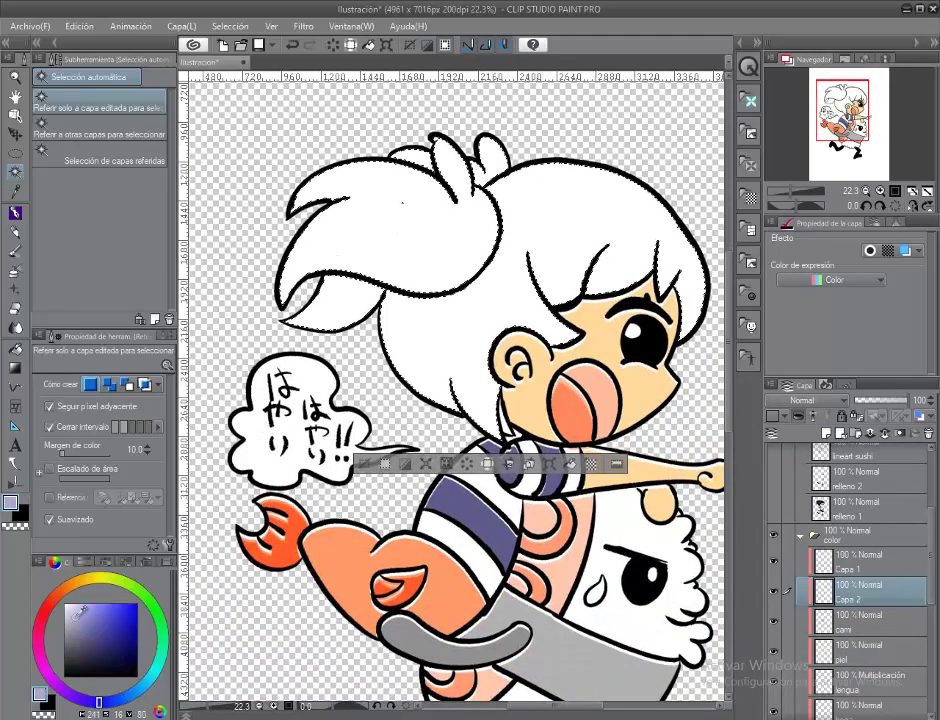
{"action": "key", "text": "alt+Delete"}
Offset the lavender hair fill slightly from the lines, deselect it and save the illustration.
{"action": "scroll", "coordinate": [850, 560], "scroll_direction": "up", "scroll_amount": 3}
{"action": "left_click", "coordinate": [860, 480]}
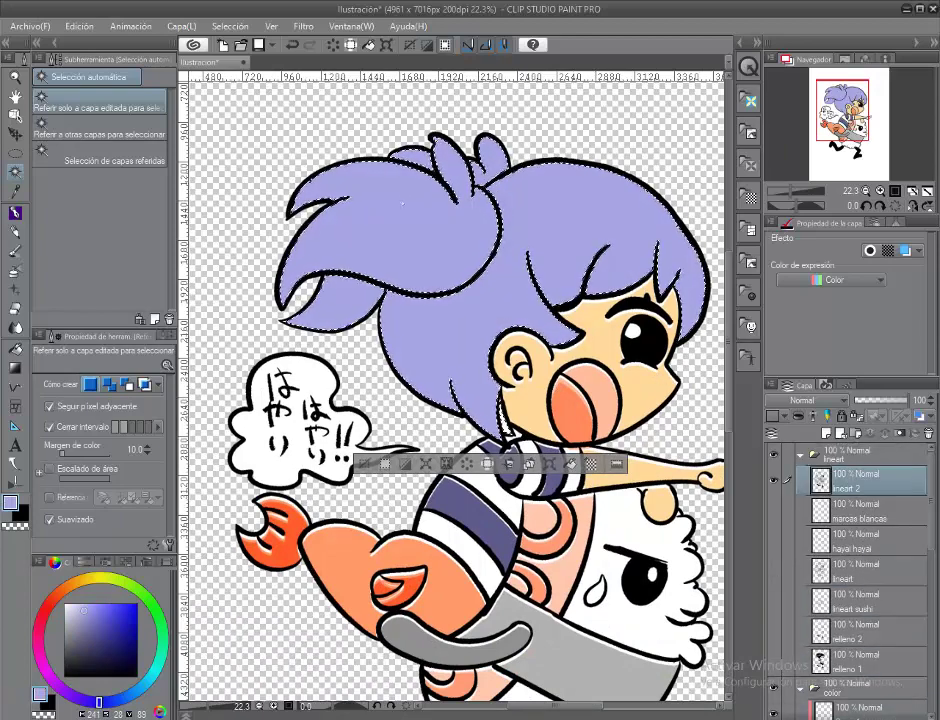
{"action": "scroll", "coordinate": [860, 560], "scroll_direction": "down", "scroll_amount": 4}
{"action": "left_click", "coordinate": [868, 590]}
{"action": "key", "text": "ctrl+t"}
{"action": "key", "text": "Return"}
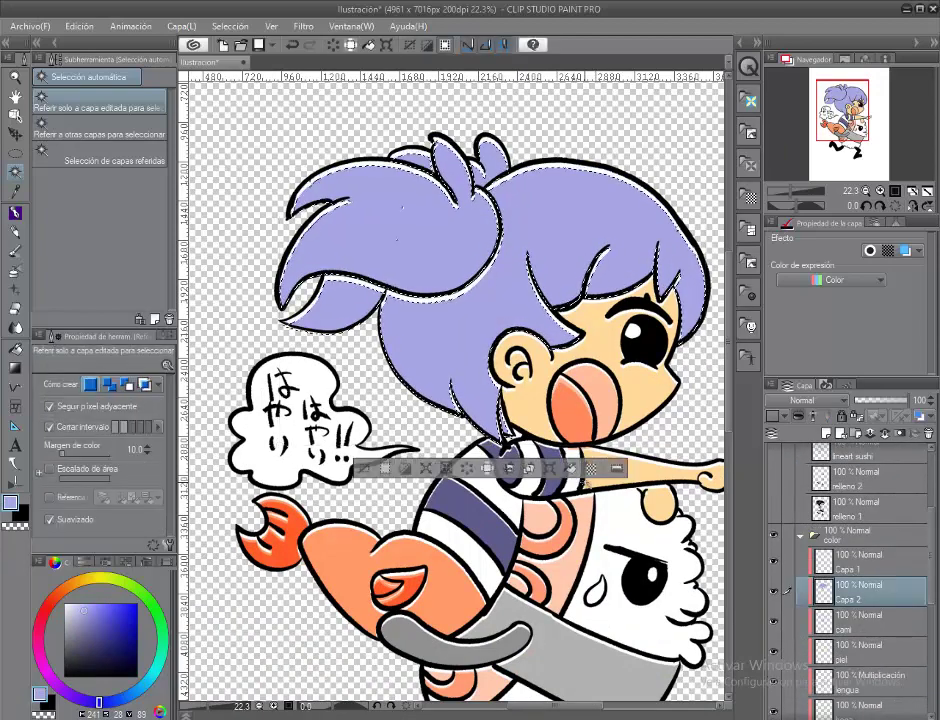
{"action": "key", "text": "ctrl+d"}
{"action": "key", "text": "ctrl+s"}
Duplicate the lineart 2 layer.
{"action": "scroll", "coordinate": [850, 560], "scroll_direction": "up", "scroll_amount": 4}
{"action": "double_click", "coordinate": [850, 486]}
{"action": "key", "text": "Return"}
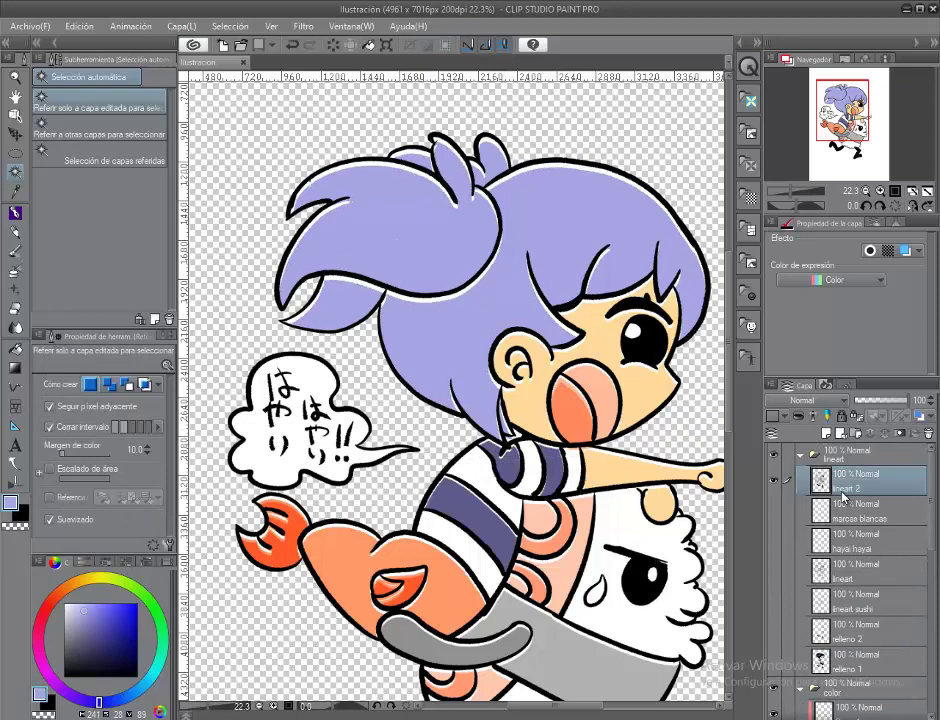
{"action": "key", "text": "ctrl+alt+d"}
{"action": "scroll", "coordinate": [365, 220], "scroll_direction": "down", "scroll_amount": 3}
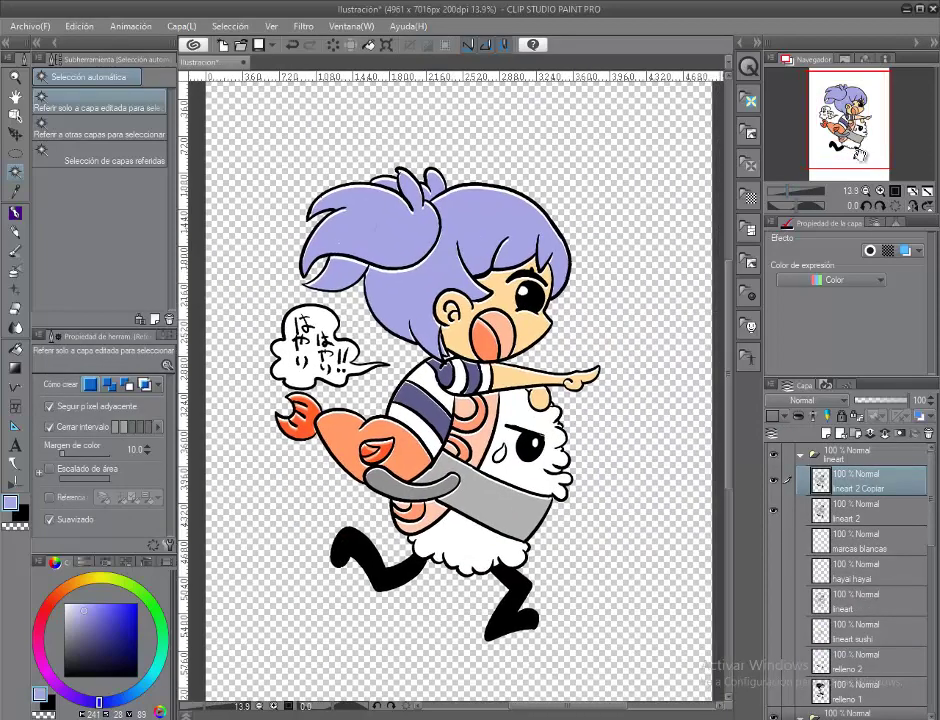
Try muted pink-purple line colours on the lineart 2 copy, such as H 323, S 32, V 50 and H 323, S 23, V 57.
{"action": "left_click", "coordinate": [79, 26]}
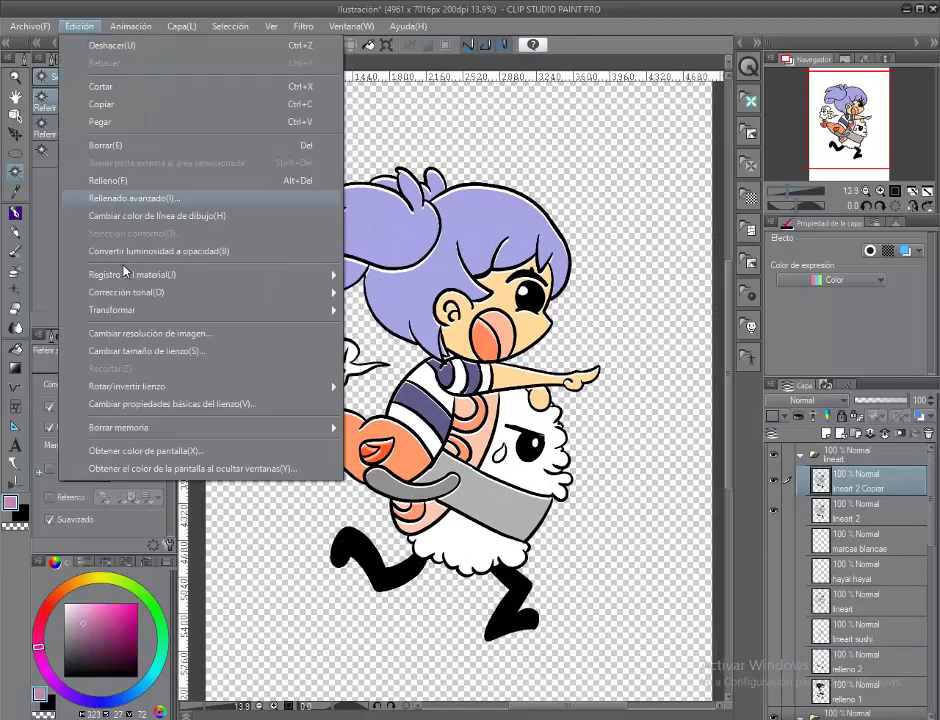
{"action": "left_click", "coordinate": [143, 214]}
{"action": "left_click", "coordinate": [95, 33]}
{"action": "left_click", "coordinate": [117, 231]}
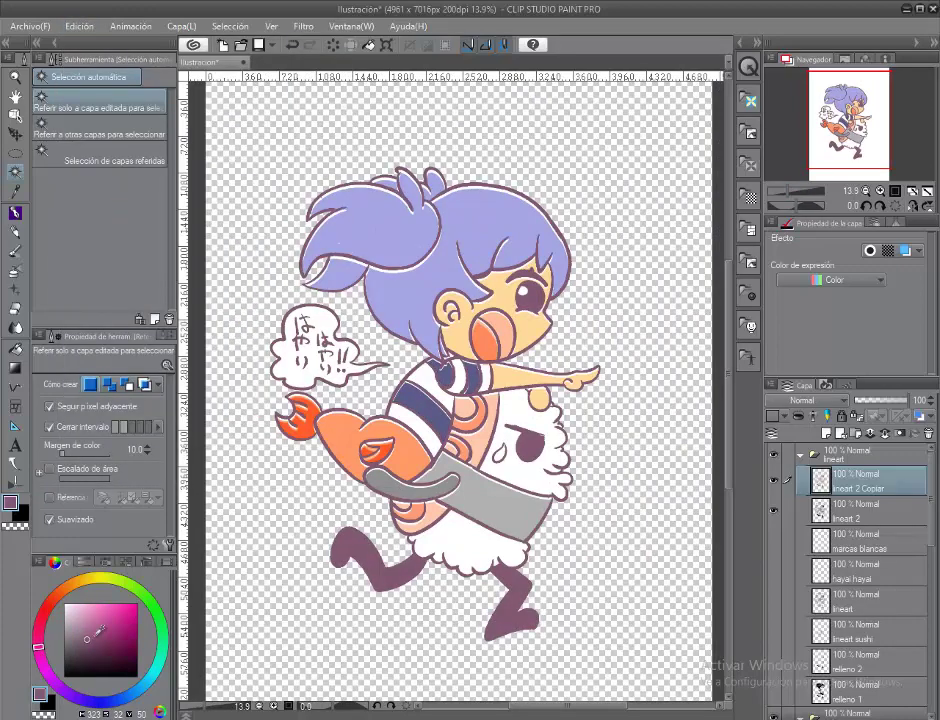
{"action": "left_click", "coordinate": [79, 26]}
{"action": "left_click", "coordinate": [147, 214]}
{"action": "left_click", "coordinate": [79, 26]}
{"action": "left_click", "coordinate": [121, 246]}
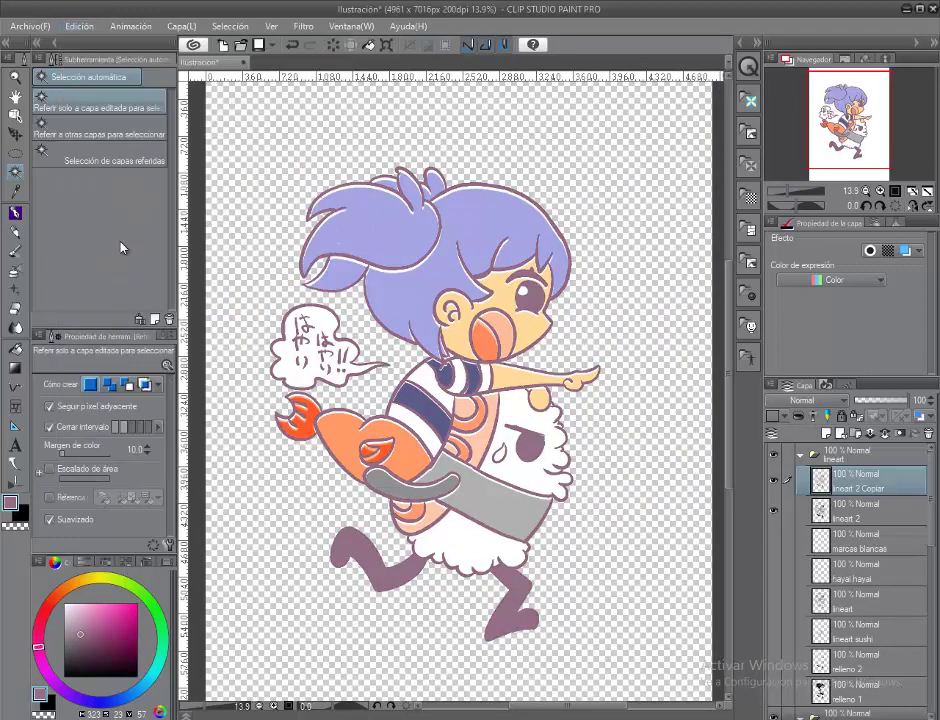
Recolour the lines of the lineart 2 copy with dark plum (H 323, S 41, V 56).
{"action": "left_click", "coordinate": [79, 26]}
{"action": "left_click", "coordinate": [121, 246]}
{"action": "left_click", "coordinate": [79, 26]}
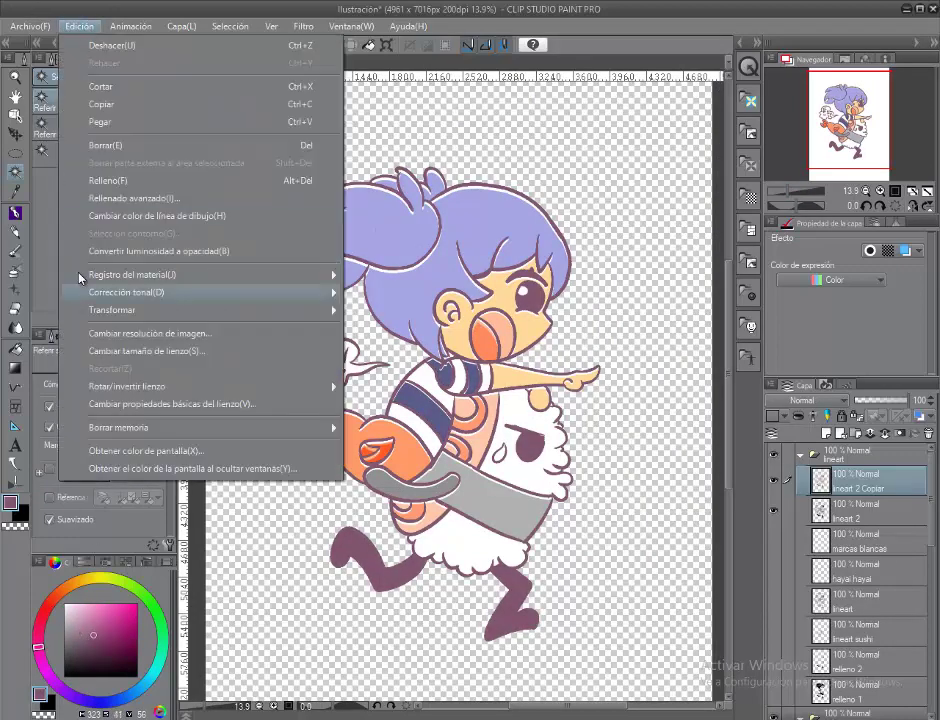
{"action": "left_click", "coordinate": [121, 246]}
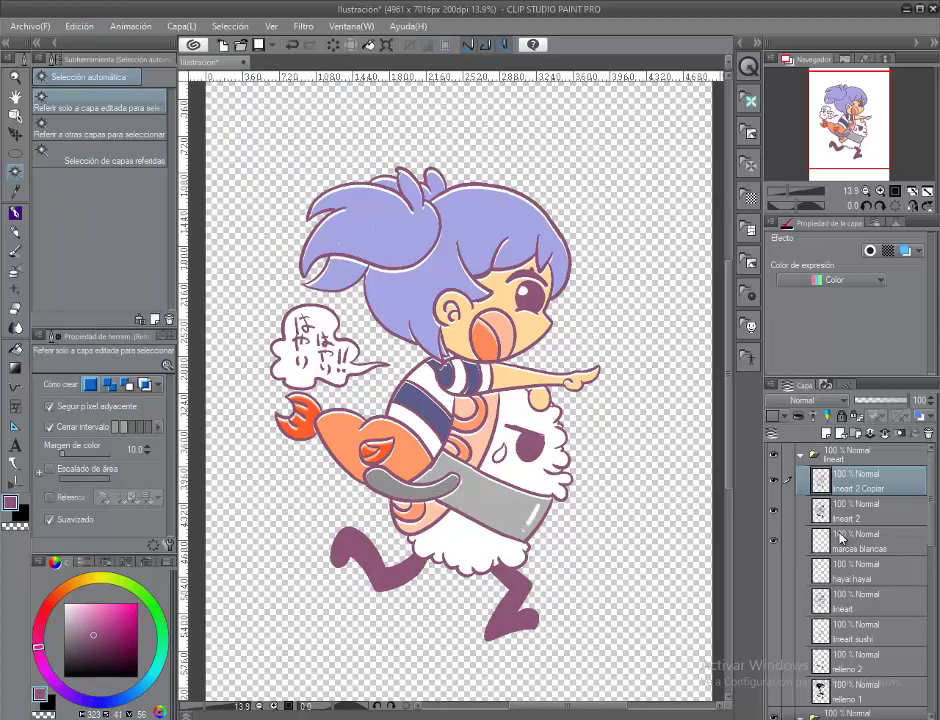
Show marcas blancas above the lineart copy and paint a white highlight in the rice ball's eye with plumilla kenny.
{"action": "left_click_drag", "start_coordinate": [840, 538], "coordinate": [840, 476]}
{"action": "scroll", "coordinate": [458, 566], "scroll_direction": "up", "scroll_amount": 3}
{"action": "left_click", "coordinate": [16, 213]}
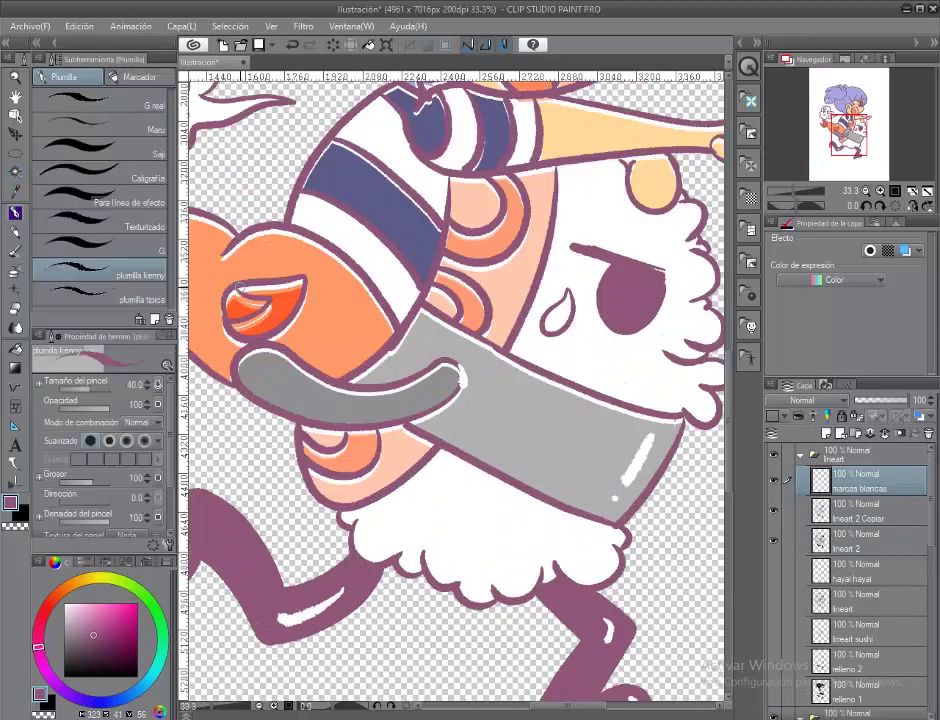
{"action": "scroll", "coordinate": [458, 420], "scroll_direction": "down", "scroll_amount": 4}
{"action": "scroll", "coordinate": [458, 420], "scroll_direction": "up", "scroll_amount": 5}
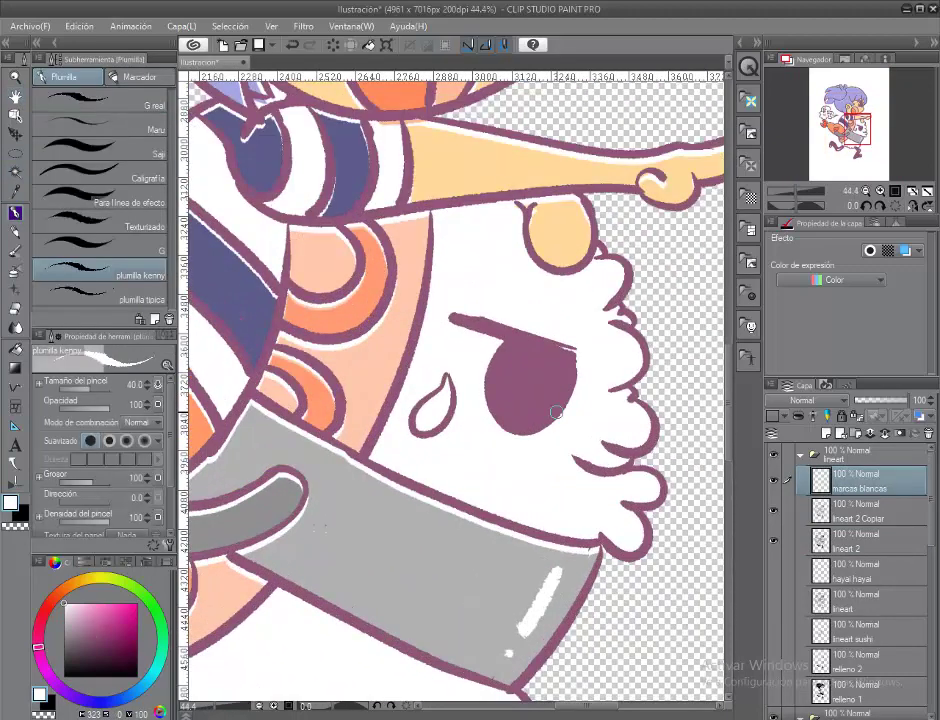
{"action": "left_click_drag", "start_coordinate": [556, 411], "coordinate": [585, 366]}
{"action": "key", "text": "h"}
{"action": "key", "text": "ctrl+0"}
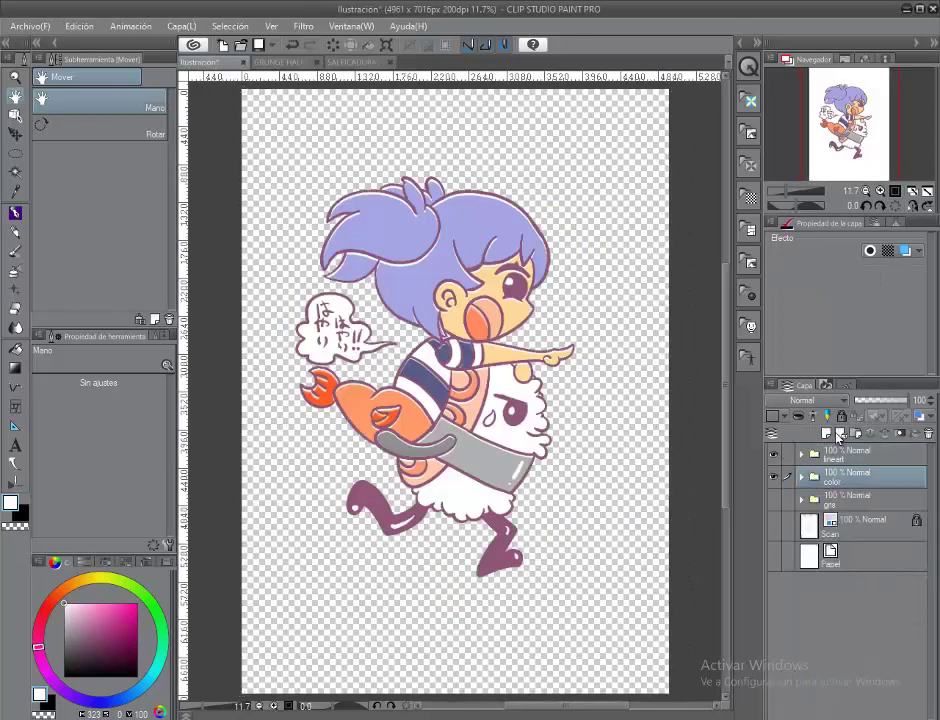
Add a new layer folder above color and name it "tramas y texturas".
{"action": "double_click", "coordinate": [855, 478]}
{"action": "type", "text": "tramas y text"}
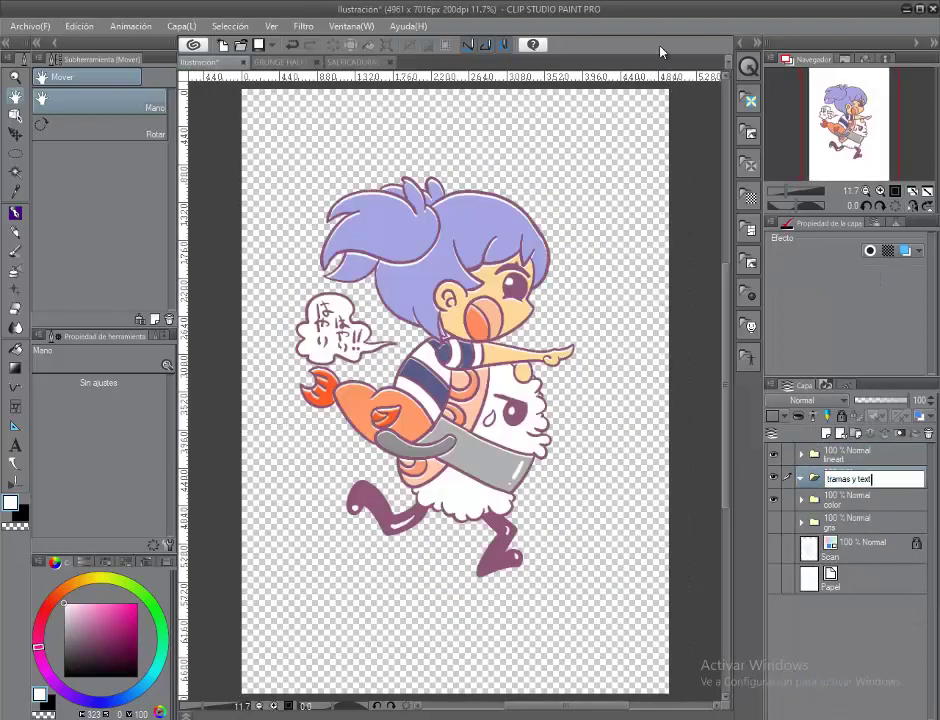
{"action": "type", "text": "uras"}
{"action": "key", "text": "Return"}
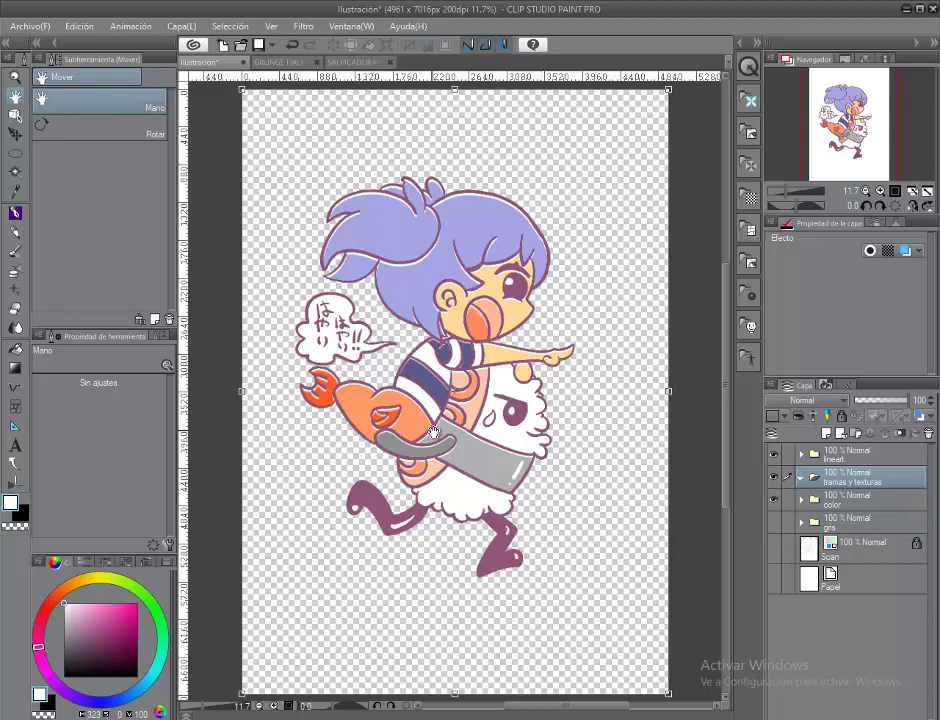
Paste the halftone dot pattern twice into tramas y texturas and move the second copy over the middle of the character.
{"action": "key", "text": "ctrl+v"}
{"action": "key", "text": "ctrl+v"}
{"action": "key", "text": "ctrl+t"}
{"action": "left_click_drag", "start_coordinate": [350, 250], "coordinate": [483, 426]}
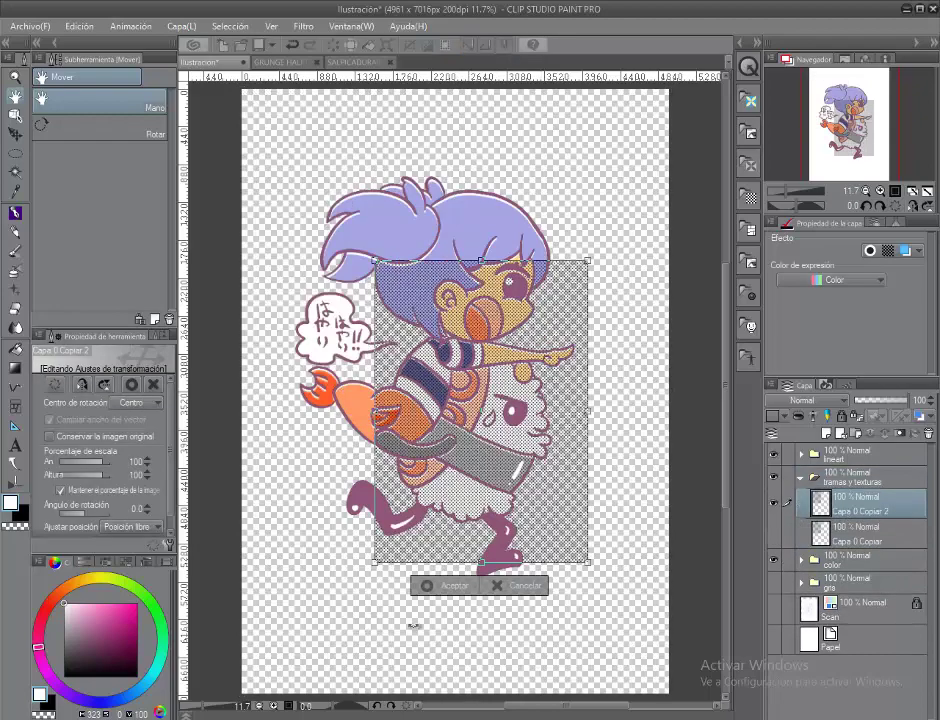
{"action": "key", "text": "Return"}
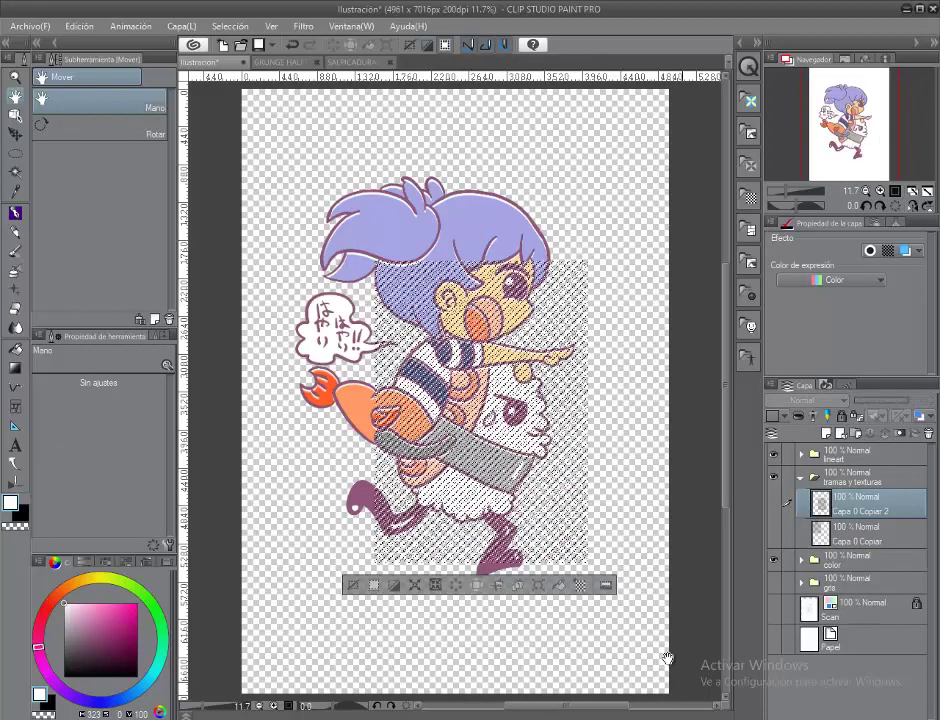
Using the hidden dot pattern as a selection, shade the rice with grey (H 323, S 0, V 71) on a new layer below salmon 1.
{"action": "left_click", "coordinate": [271, 26]}
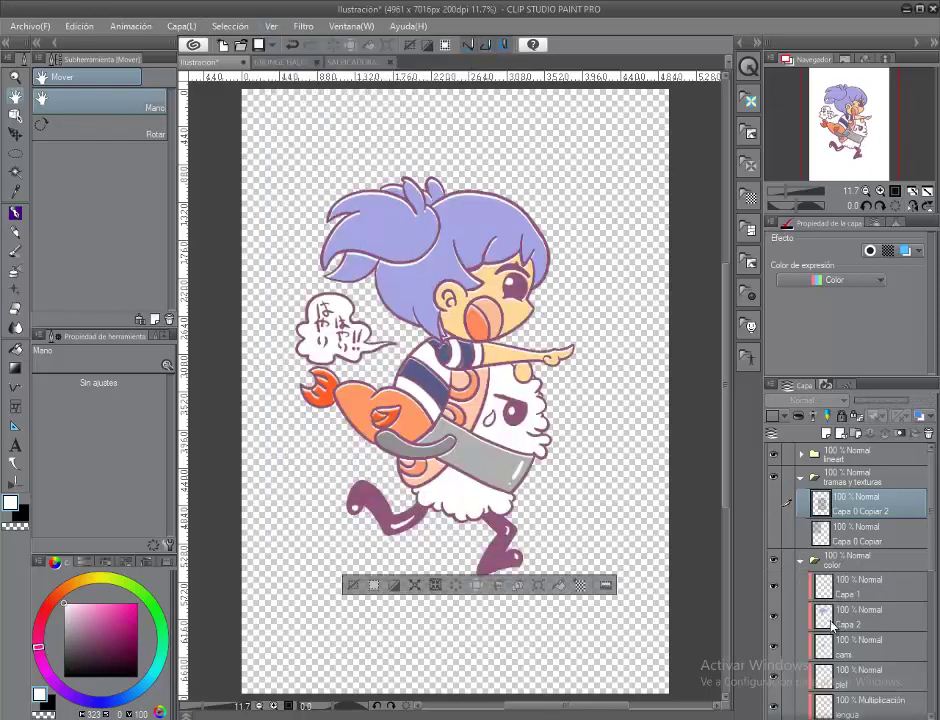
{"action": "scroll", "coordinate": [832, 622], "scroll_direction": "down", "scroll_amount": 5}
{"action": "left_click", "coordinate": [832, 622]}
{"action": "scroll", "coordinate": [473, 462], "scroll_direction": "up", "scroll_amount": 3}
{"action": "key", "text": "p"}
{"action": "left_click", "coordinate": [130, 80]}
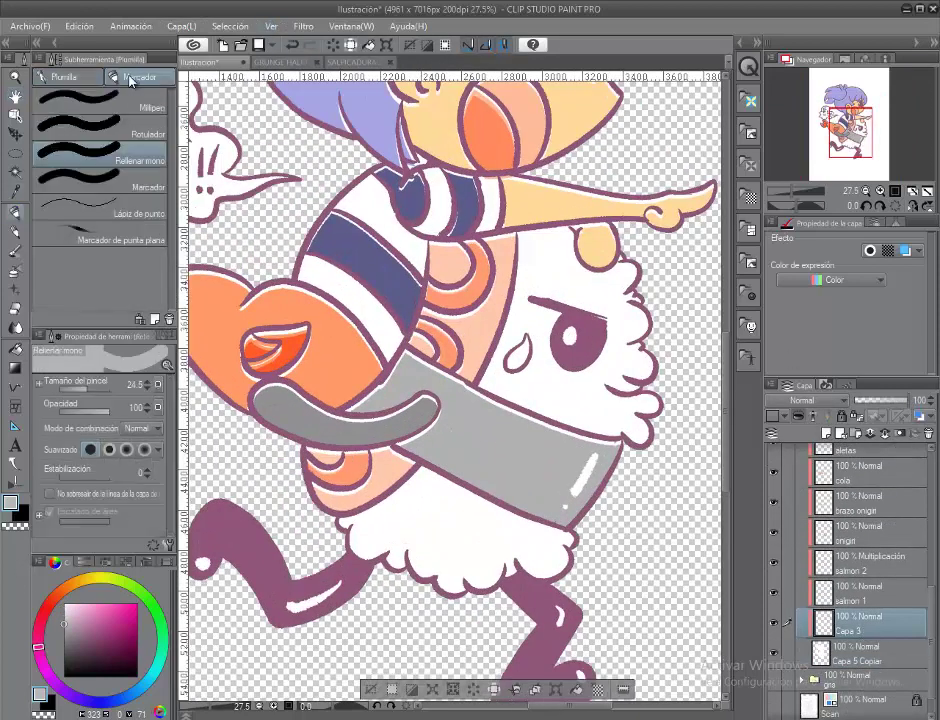
{"action": "left_click_drag", "start_coordinate": [538, 502], "coordinate": [559, 504]}
{"action": "mouse_move", "coordinate": [469, 529]}
{"action": "left_mouse_down"}
{"action": "mouse_move", "coordinate": [409, 419]}
{"action": "mouse_move", "coordinate": [503, 475]}
{"action": "left_mouse_up"}
{"action": "mouse_move", "coordinate": [434, 407]}
{"action": "left_mouse_down"}
{"action": "mouse_move", "coordinate": [362, 422]}
{"action": "mouse_move", "coordinate": [422, 385]}
{"action": "left_mouse_up"}
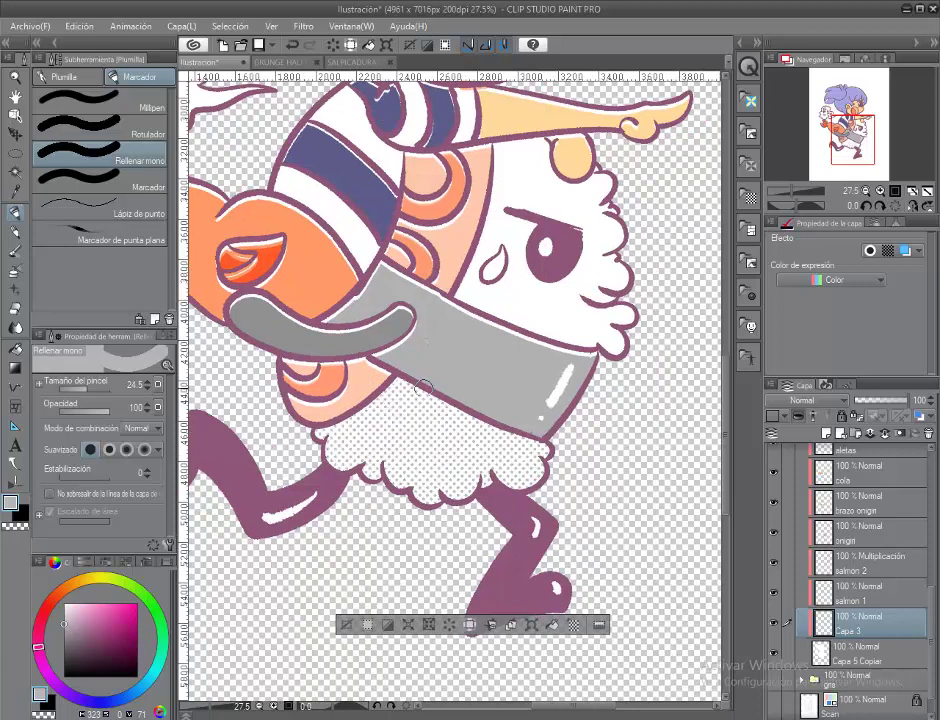
{"action": "left_click_drag", "start_coordinate": [279, 408], "coordinate": [262, 467]}
{"action": "mouse_move", "coordinate": [480, 215]}
{"action": "left_mouse_down"}
{"action": "mouse_move", "coordinate": [497, 237]}
{"action": "mouse_move", "coordinate": [572, 268]}
{"action": "mouse_move", "coordinate": [531, 380]}
{"action": "left_mouse_up"}
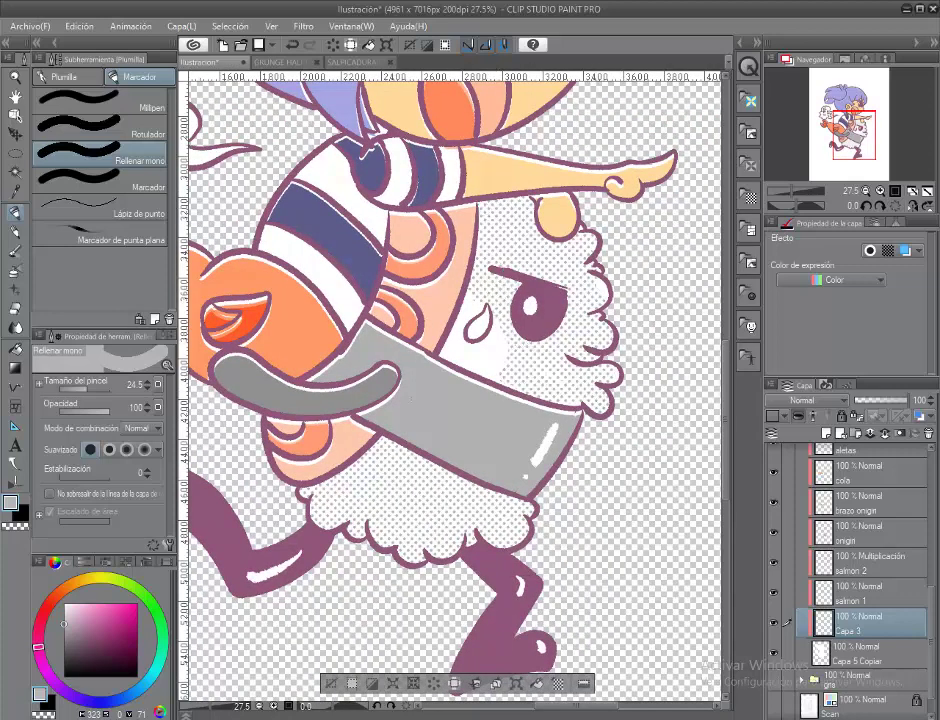
{"action": "left_click_drag", "start_coordinate": [466, 356], "coordinate": [510, 460]}
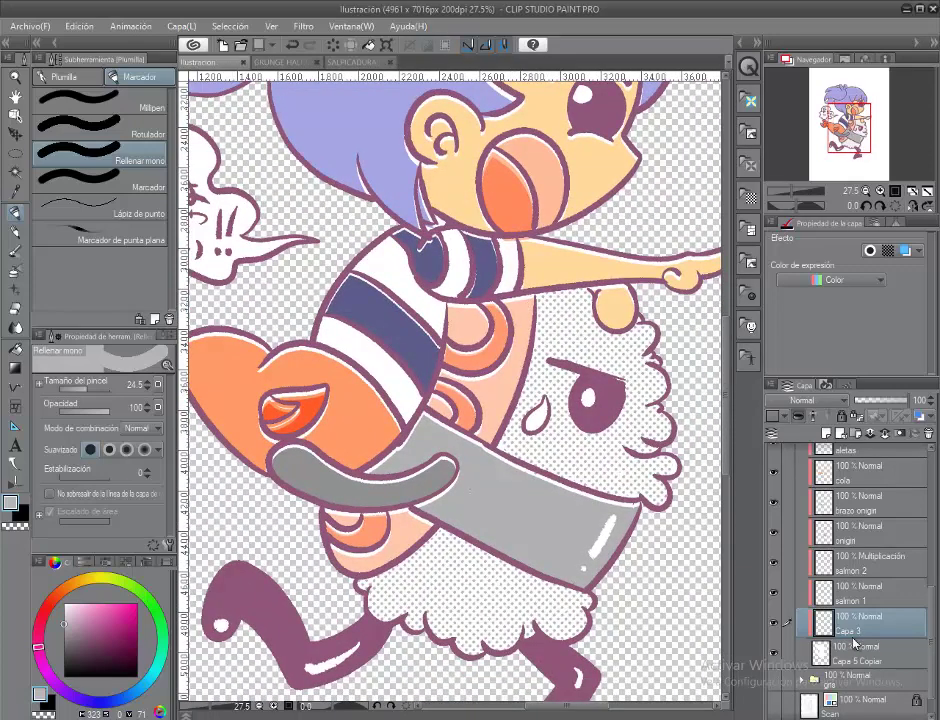
Rename the rice halftone shading layer as "arro".
{"action": "double_click", "coordinate": [848, 631]}
{"action": "type", "text": "arro"}
{"action": "key", "text": "Return"}
Duplicate the Capa 0 Copiar dot pattern and enlarge the copy to cover most of the canvas.
{"action": "key", "text": "h"}
{"action": "key", "text": "ctrl+0"}
{"action": "left_click", "coordinate": [810, 504]}
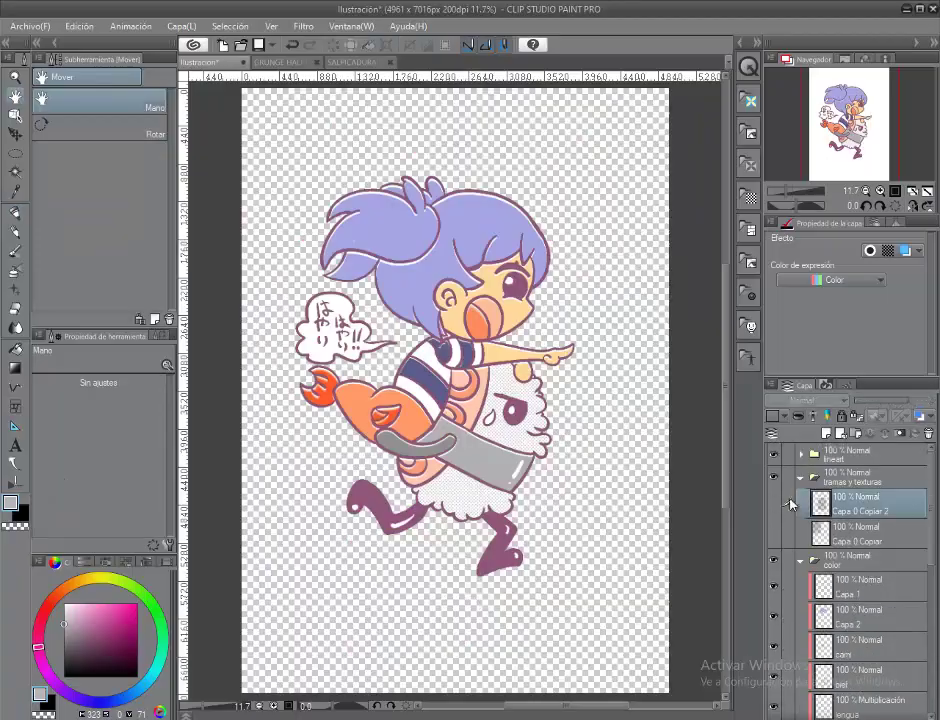
{"action": "left_click", "coordinate": [775, 538]}
{"action": "left_click", "coordinate": [840, 540]}
{"action": "key", "text": "ctrl+c"}
{"action": "key", "text": "ctrl+v"}
{"action": "key", "text": "ctrl+t"}
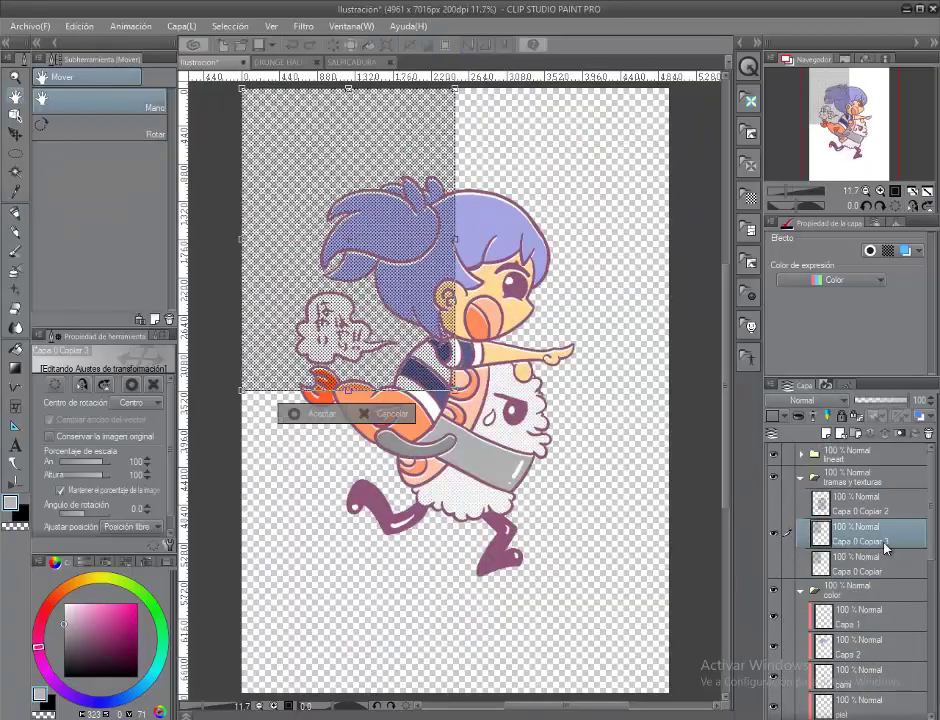
{"action": "left_click_drag", "start_coordinate": [560, 506], "coordinate": [650, 630]}
{"action": "left_click", "coordinate": [384, 640]}
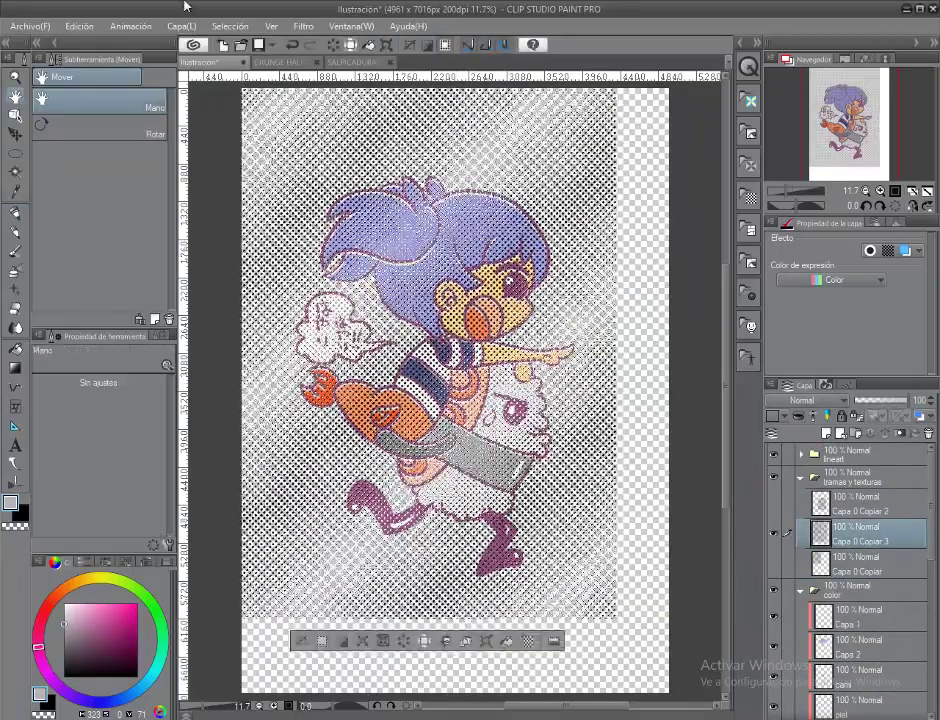
With the enlarged dot selection's border hidden, shade the hair with violet dots (H 242, S 28, V 89) on a new Multiply layer above Capa 2.
{"action": "left_click", "coordinate": [271, 26]}
{"action": "left_click", "coordinate": [315, 220]}
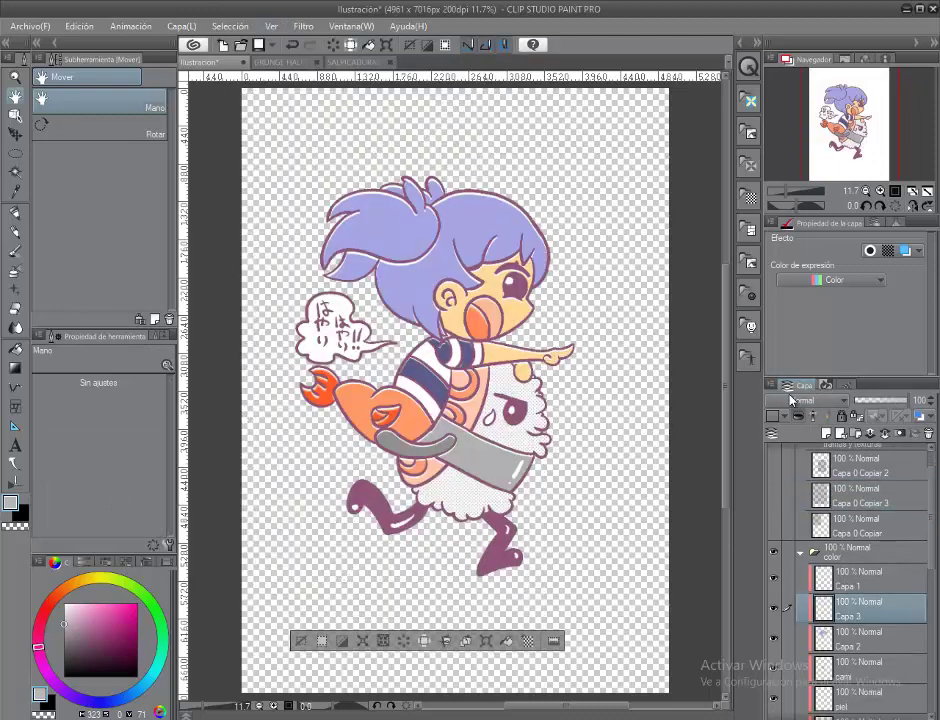
{"action": "scroll", "coordinate": [403, 240], "scroll_direction": "up", "scroll_amount": 4}
{"action": "key", "text": "p"}
{"action": "mouse_move", "coordinate": [331, 248]}
{"action": "left_mouse_down"}
{"action": "mouse_move", "coordinate": [405, 294]}
{"action": "mouse_move", "coordinate": [380, 350]}
{"action": "mouse_move", "coordinate": [390, 407]}
{"action": "mouse_move", "coordinate": [339, 350]}
{"action": "mouse_move", "coordinate": [389, 382]}
{"action": "left_mouse_up"}
{"action": "mouse_move", "coordinate": [433, 220]}
{"action": "left_mouse_down"}
{"action": "mouse_move", "coordinate": [368, 358]}
{"action": "mouse_move", "coordinate": [377, 348]}
{"action": "left_mouse_up"}
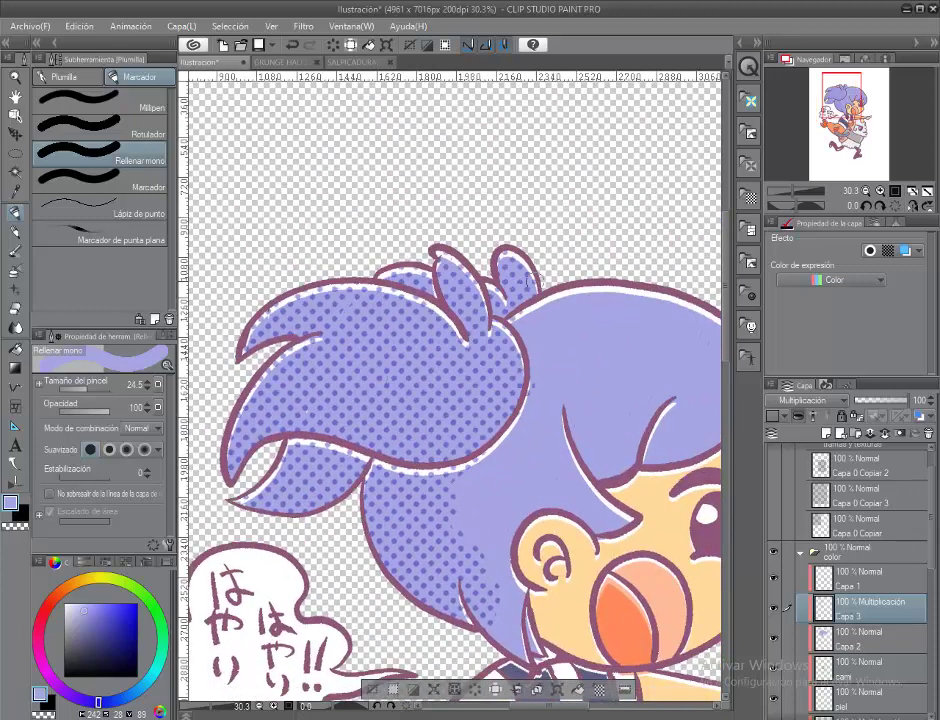
{"action": "left_click_drag", "start_coordinate": [528, 283], "coordinate": [408, 218]}
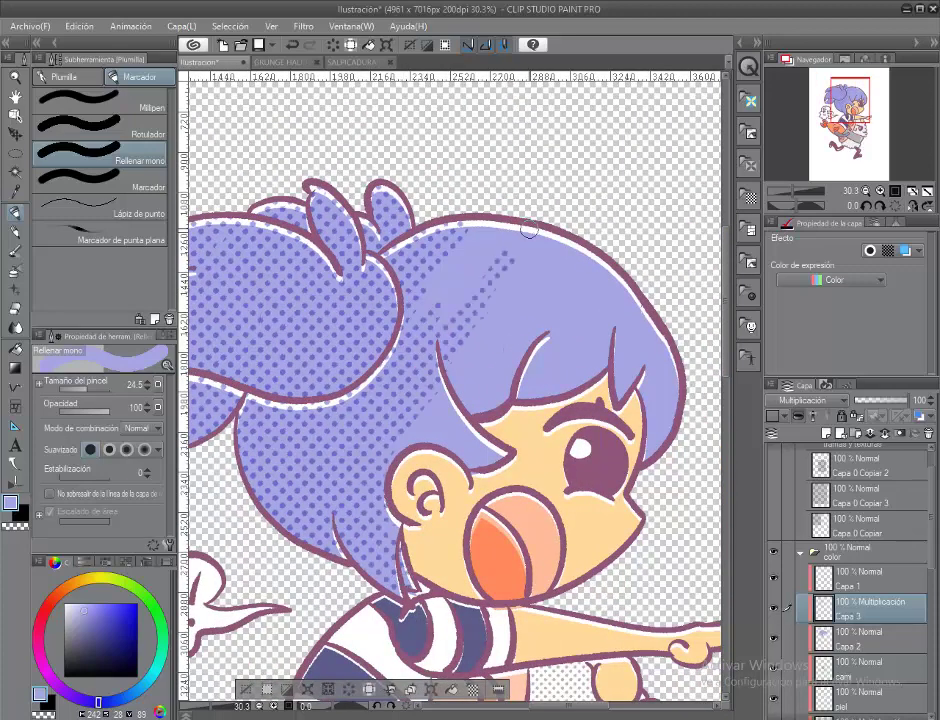
{"action": "left_click_drag", "start_coordinate": [272, 273], "coordinate": [314, 308]}
{"action": "left_click_drag", "start_coordinate": [494, 247], "coordinate": [389, 192]}
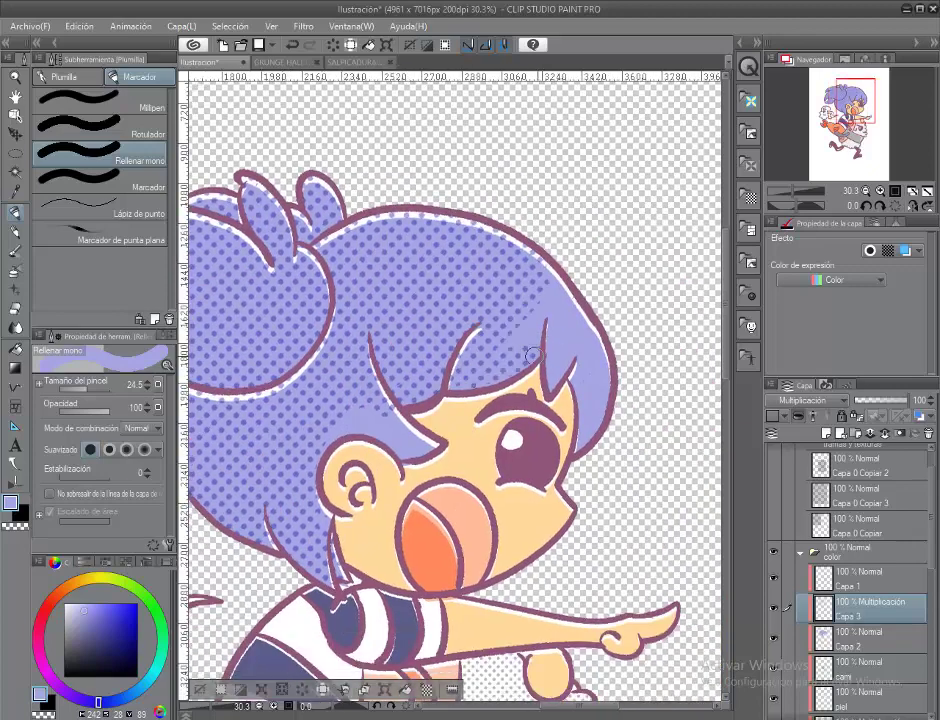
{"action": "left_click_drag", "start_coordinate": [563, 443], "coordinate": [578, 402]}
Rename the hair halftone layer as "pelo trama".
{"action": "double_click", "coordinate": [856, 616]}
{"action": "type", "text": "peli trama"}
{"action": "key", "text": "Return"}
Add a Multiply layer above cami and start shading the shirt's lower navy stripe with dots (H 241, S 34, V 55).
{"action": "left_click", "coordinate": [850, 670]}
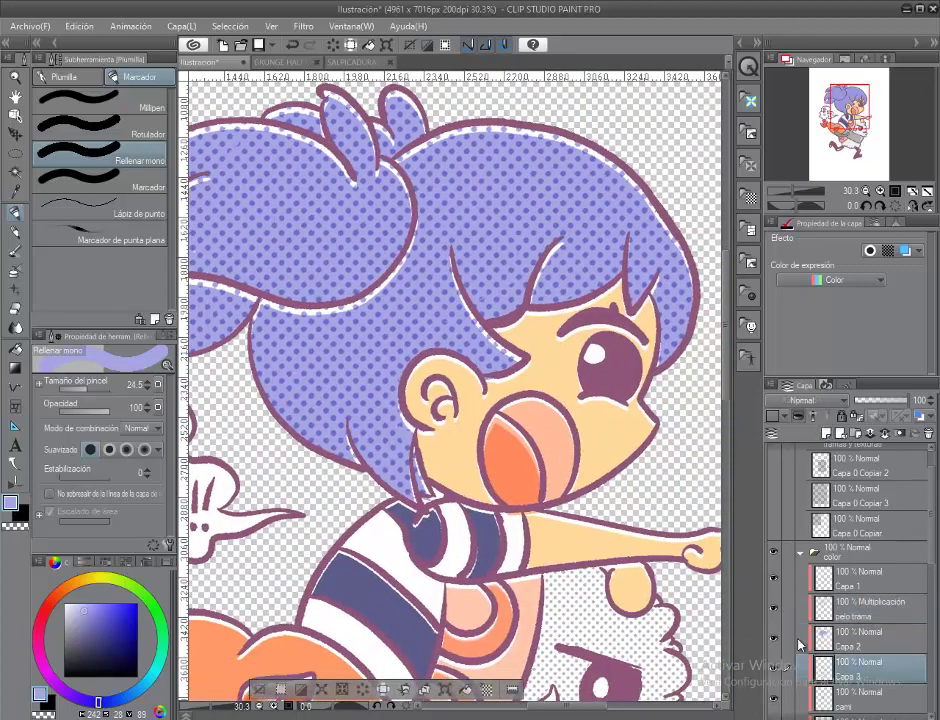
{"action": "key", "text": "ctrl+shift+n"}
{"action": "scroll", "coordinate": [363, 607], "scroll_direction": "up", "scroll_amount": 2}
{"action": "left_click_drag", "start_coordinate": [363, 607], "coordinate": [421, 487]}
{"action": "left_click_drag", "start_coordinate": [430, 443], "coordinate": [400, 420]}
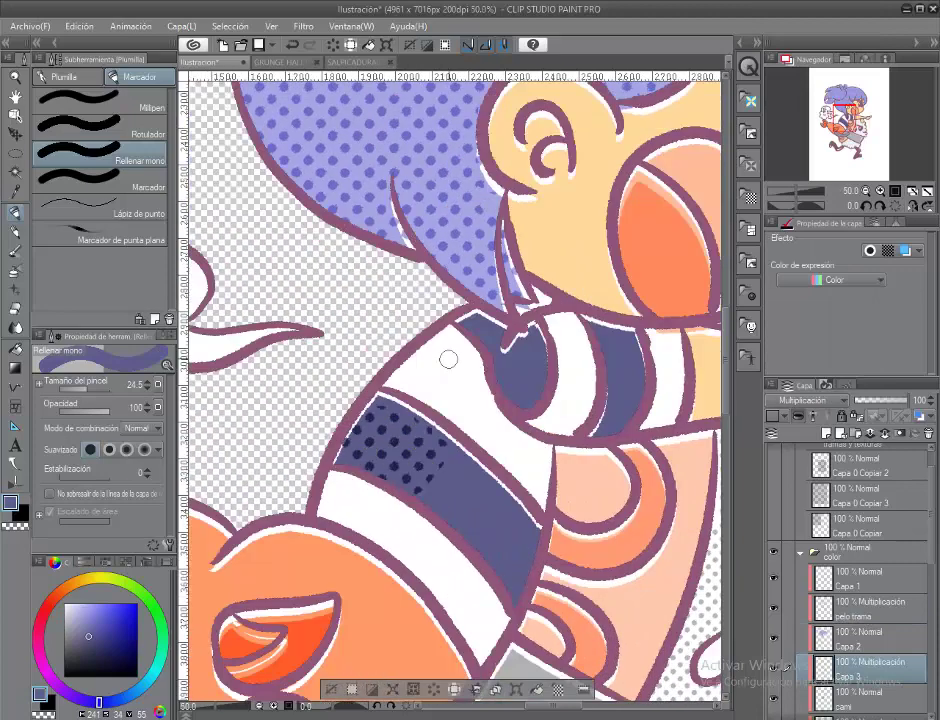
Try to recolour the navy shirt stripes on cami to a lighter blue (H 241, S 33, V 79) with the dot selection active.
{"action": "left_click", "coordinate": [485, 520], "text": "ctrl+shift"}
{"action": "left_click", "coordinate": [79, 26]}
{"action": "key", "text": "Escape"}
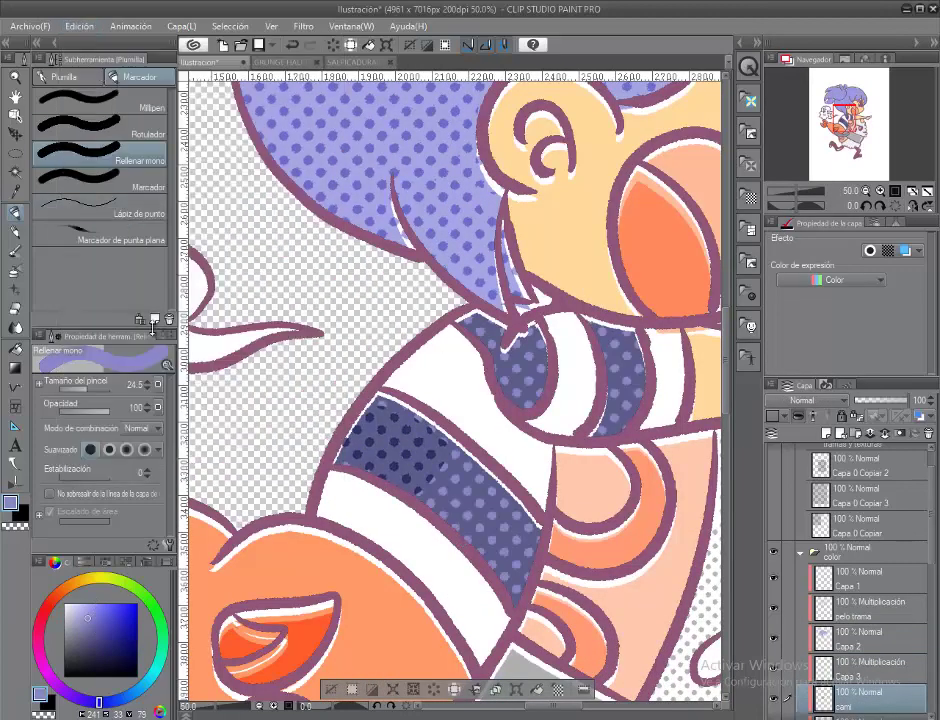
Recolour the whole shirt stripes on cami lighter blue (H 241, S 33, V 80) and shade them with dots on the Multiply layer.
{"action": "key", "text": "ctrl+d"}
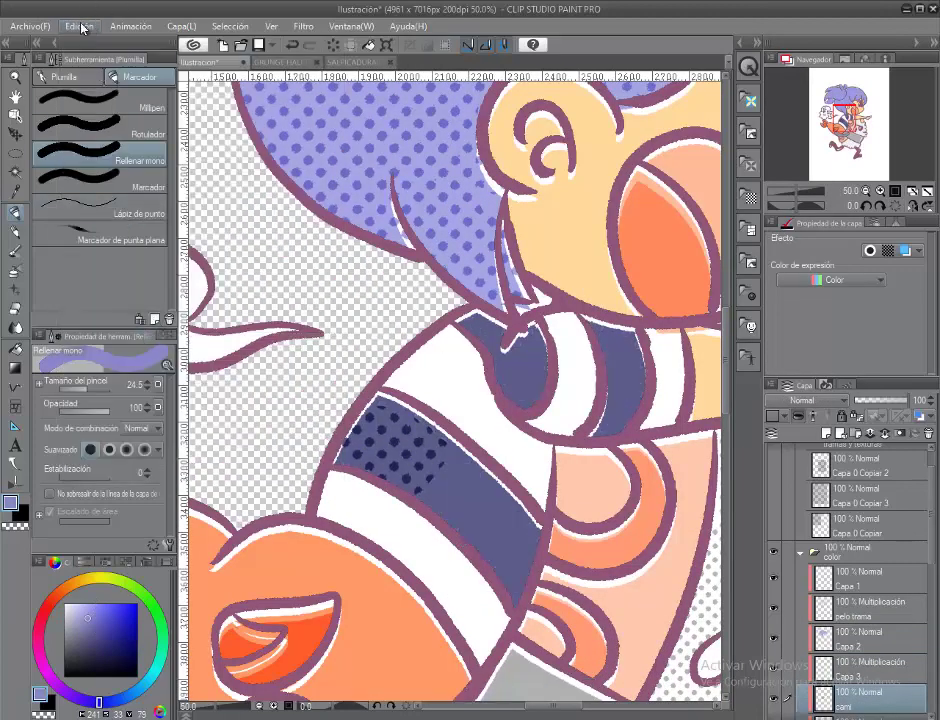
{"action": "left_click", "coordinate": [271, 26]}
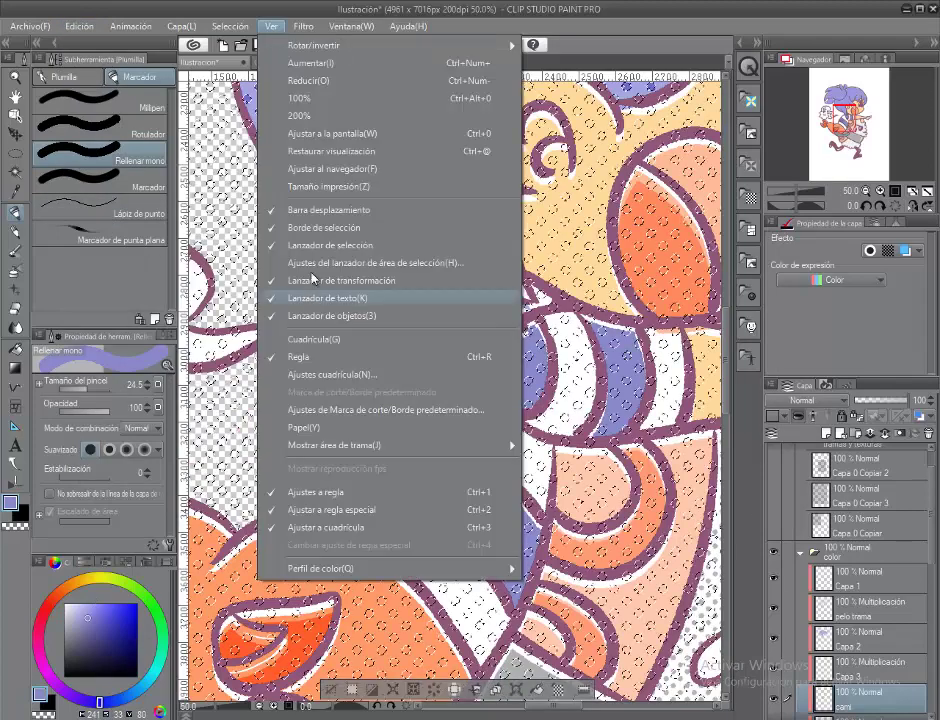
{"action": "key", "text": "Escape"}
{"action": "left_click_drag", "start_coordinate": [378, 447], "coordinate": [294, 580]}
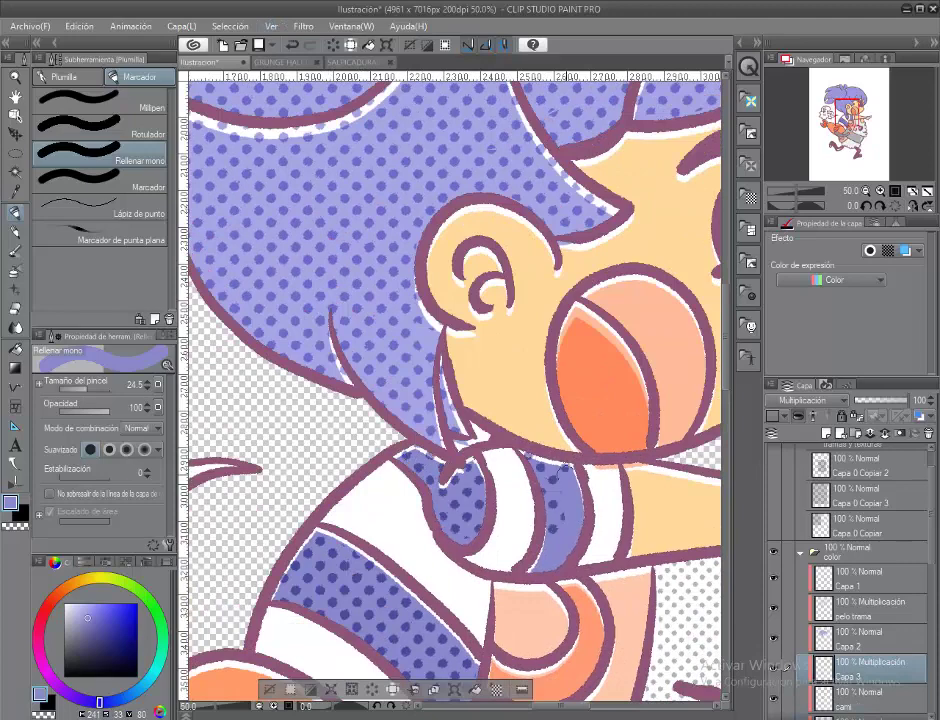
{"action": "left_click_drag", "start_coordinate": [496, 509], "coordinate": [474, 461]}
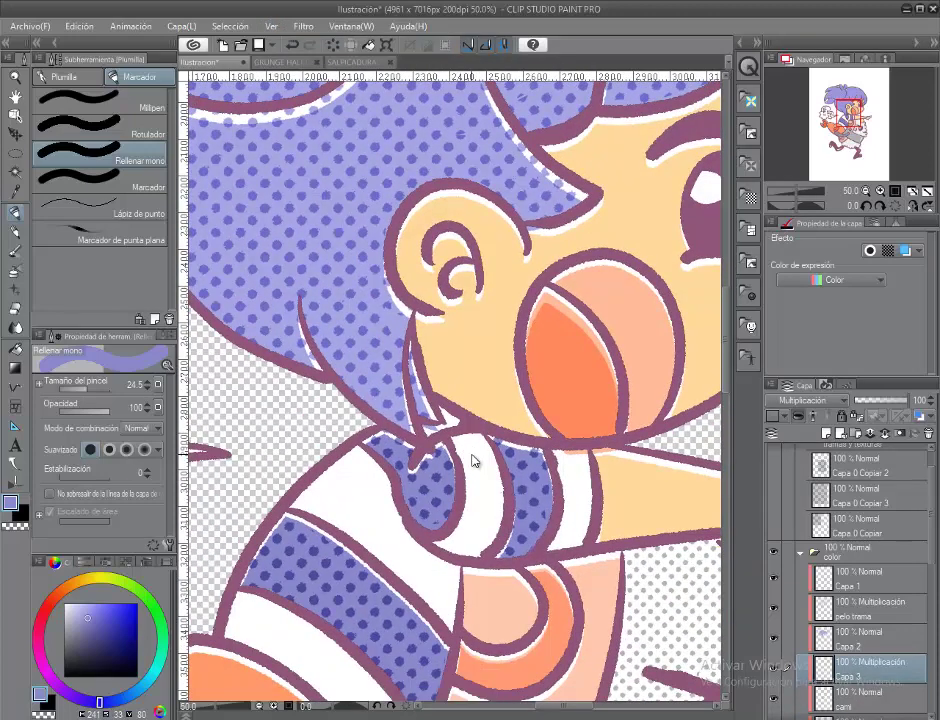
Rename the hair colour layer Capa 2 as "pelo" and the shirt halftone layer Capa 3 as "trama cami".
{"action": "double_click", "coordinate": [850, 676]}
{"action": "double_click", "coordinate": [850, 646]}
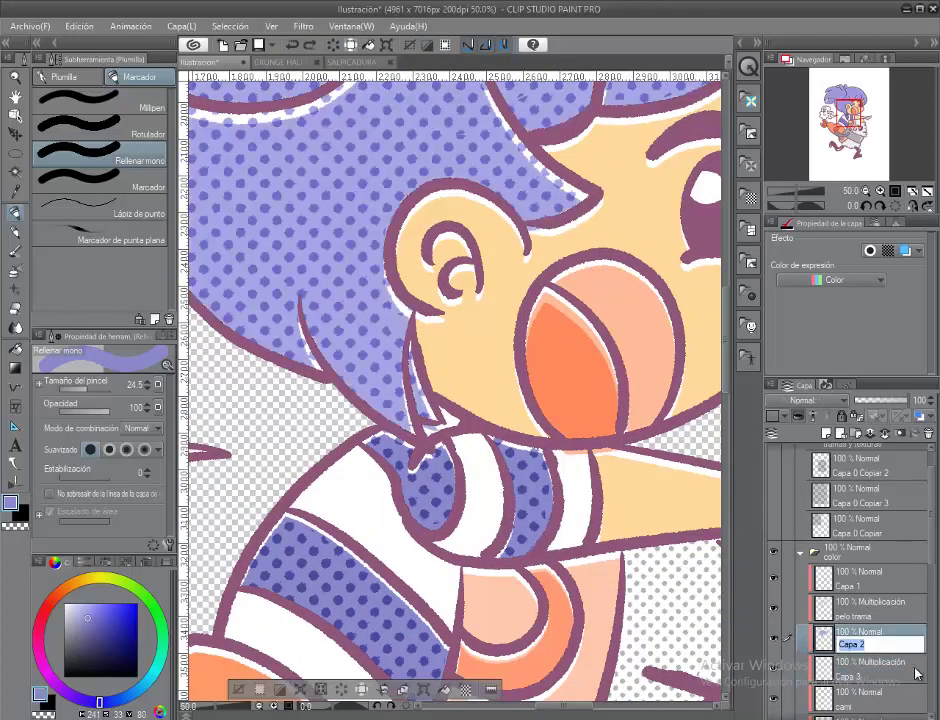
{"action": "type", "text": "pelo"}
{"action": "key", "text": "Return"}
{"action": "double_click", "coordinate": [850, 676]}
{"action": "type", "text": "trama cami"}
{"action": "key", "text": "Return"}
Shade the face, ear, arm and hands with skin-toned dots (H 37, S 40, V 100) on a new Multiply layer above piel.
{"action": "key", "text": "h"}
{"action": "key", "text": "ctrl+0"}
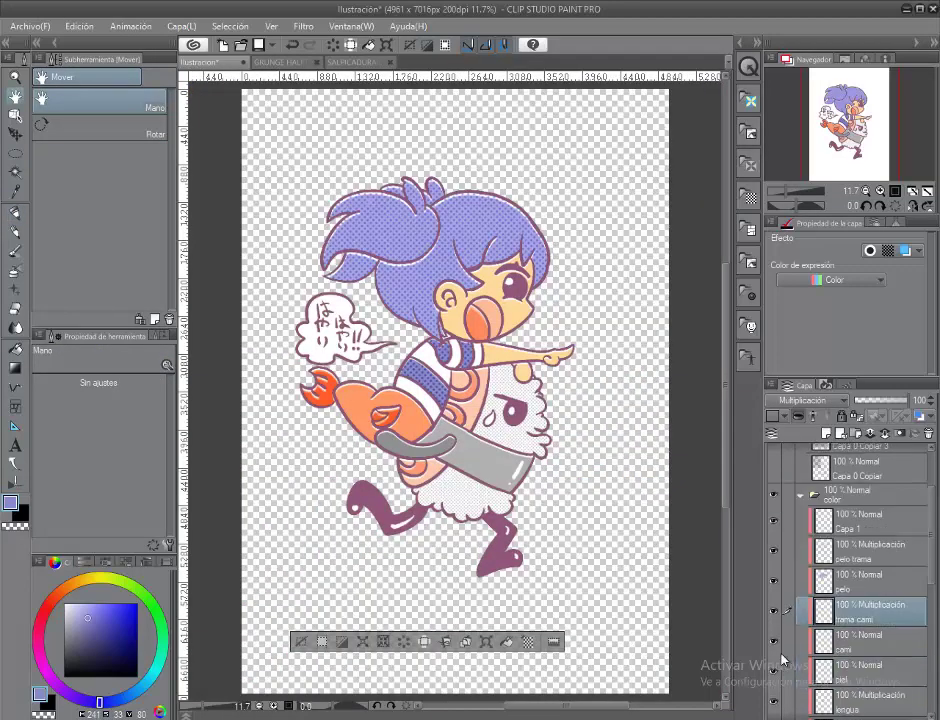
{"action": "scroll", "coordinate": [850, 560], "scroll_direction": "down", "scroll_amount": 2}
{"action": "left_click", "coordinate": [850, 612]}
{"action": "scroll", "coordinate": [424, 377], "scroll_direction": "up", "scroll_amount": 3}
{"action": "key", "text": "p"}
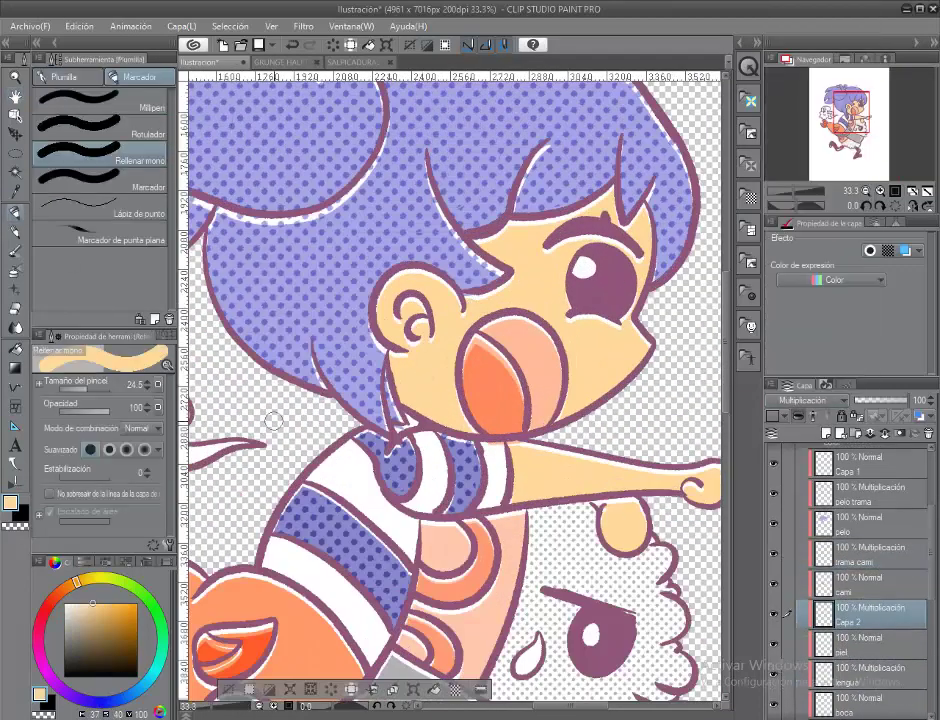
{"action": "scroll", "coordinate": [432, 347], "scroll_direction": "up", "scroll_amount": 1}
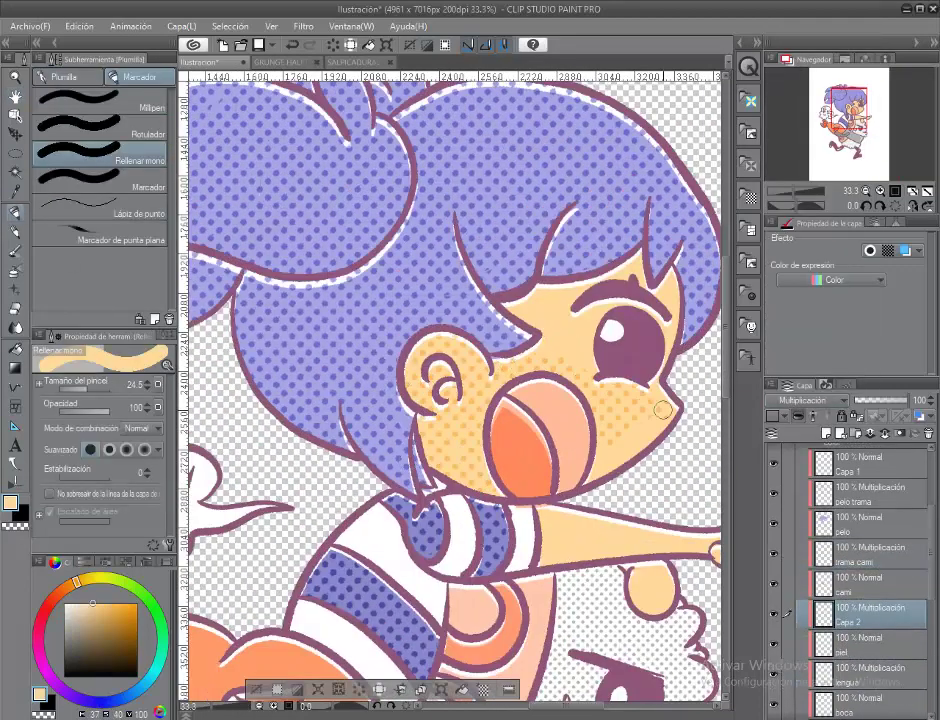
{"action": "scroll", "coordinate": [668, 380], "scroll_direction": "down", "scroll_amount": 2}
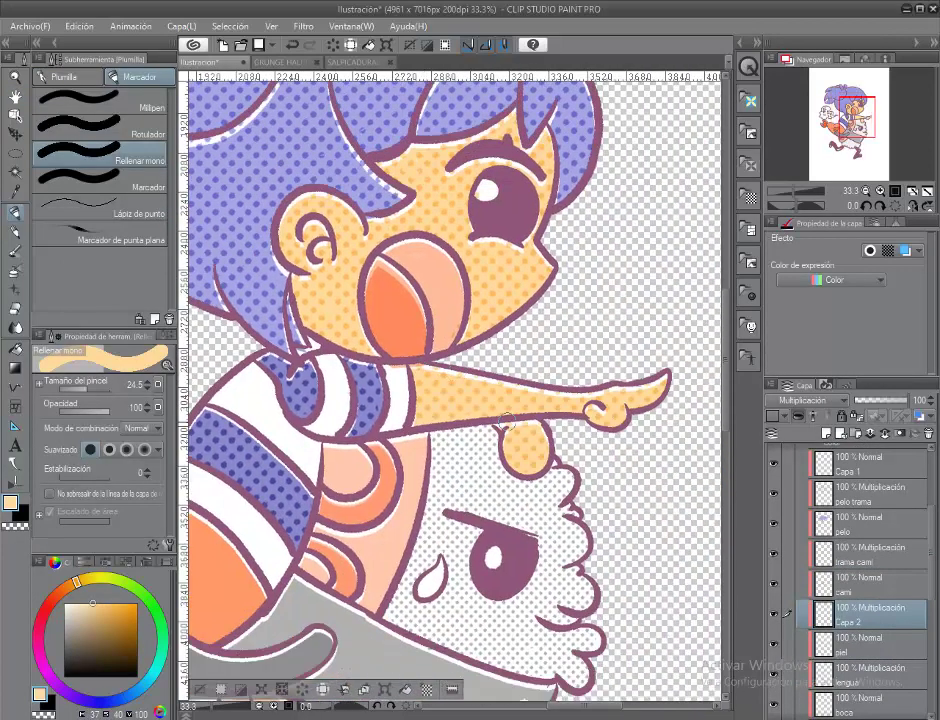
{"action": "left_click_drag", "start_coordinate": [503, 418], "coordinate": [548, 323]}
Rename the skin halftone layer as "trama piel".
{"action": "double_click", "coordinate": [875, 615]}
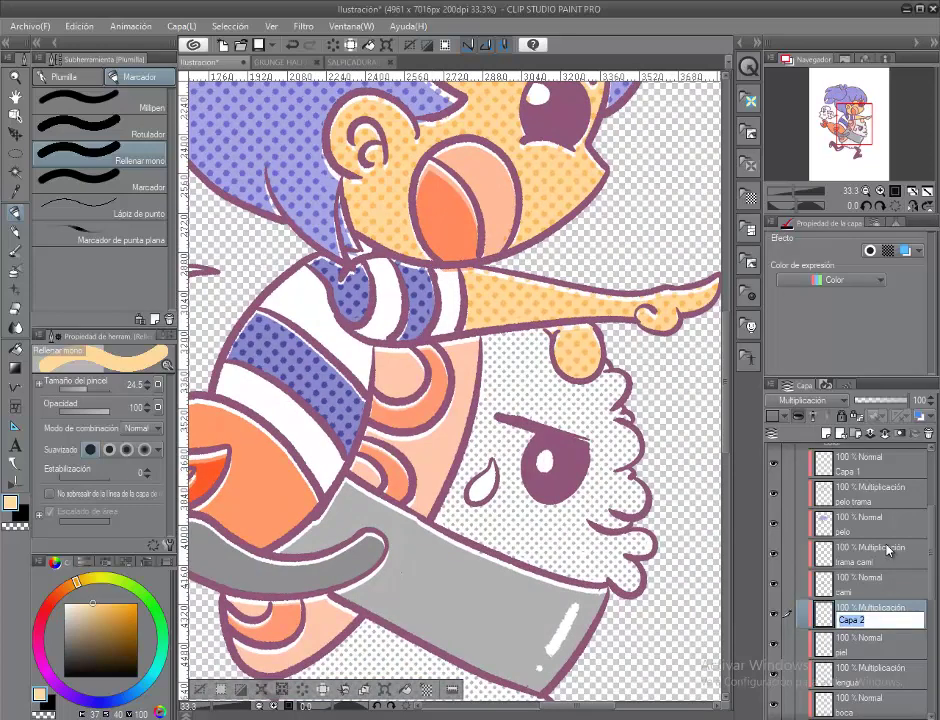
{"action": "type", "text": "trama piel"}
{"action": "key", "text": "Return"}
Shade the mouth and tongue with dots (H 20, S 40, V 100) on a new Multiply layer above lengua, named "trama boca".
{"action": "left_click", "coordinate": [826, 433]}
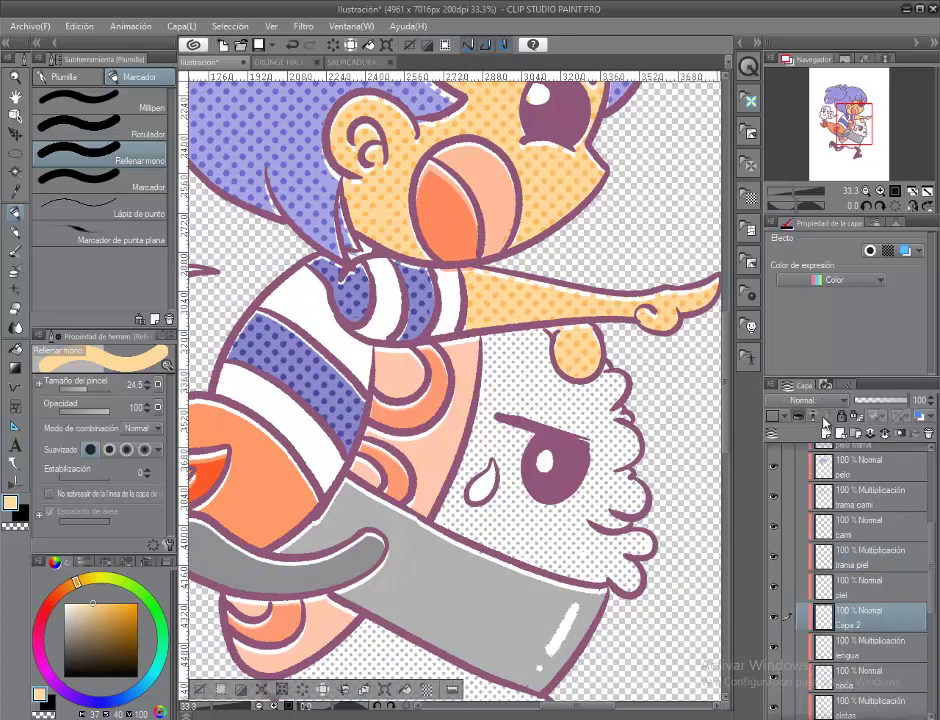
{"action": "scroll", "coordinate": [491, 106], "scroll_direction": "up", "scroll_amount": 1}
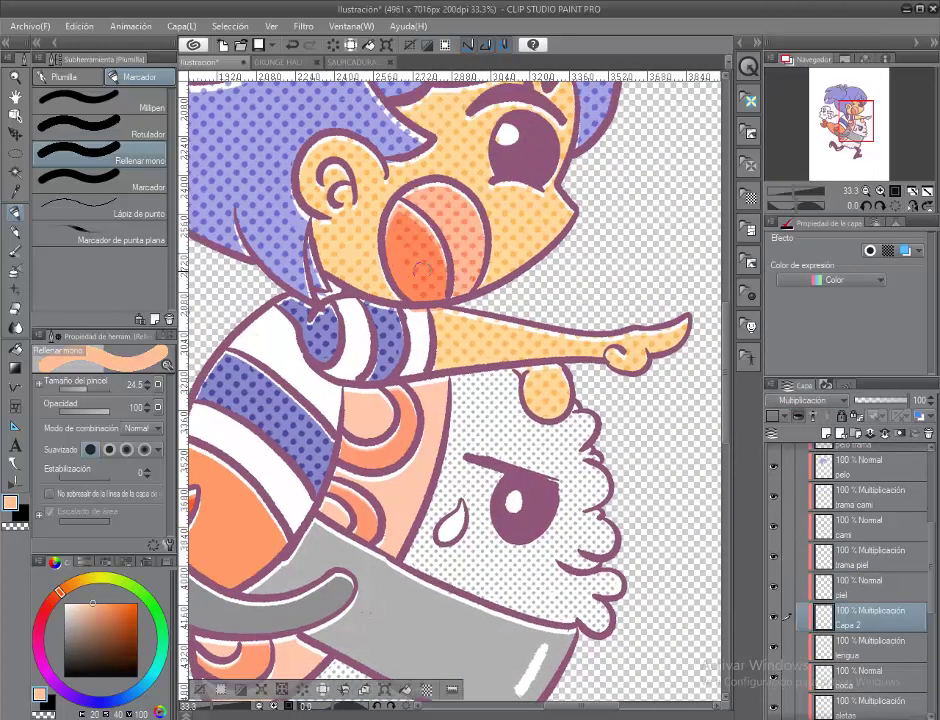
{"action": "scroll", "coordinate": [450, 380], "scroll_direction": "down", "scroll_amount": 2}
{"action": "double_click", "coordinate": [870, 622]}
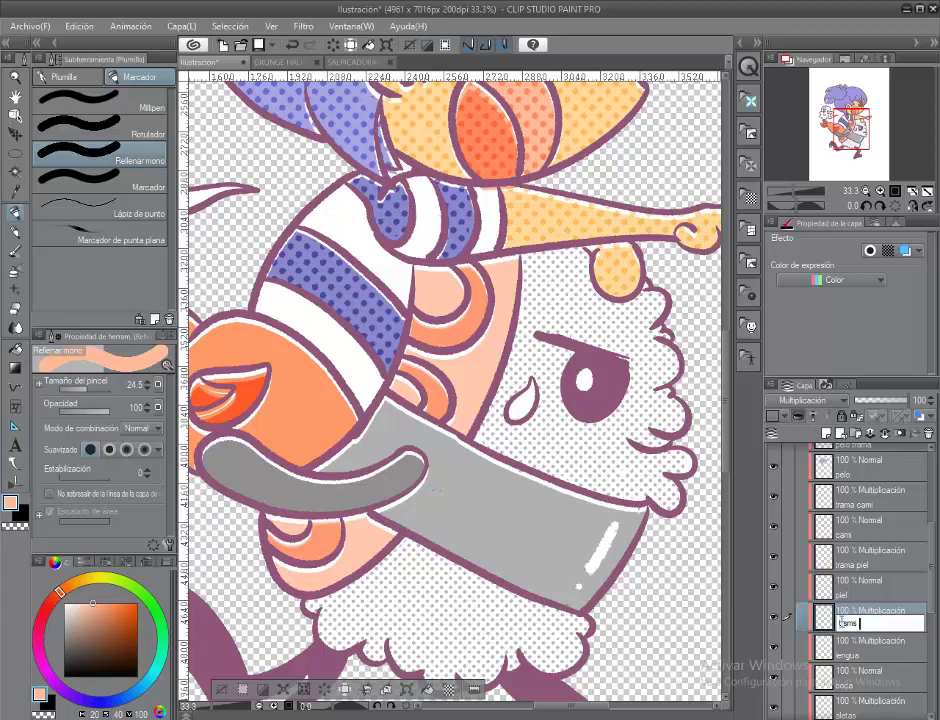
{"action": "type", "text": "trama boca"}
{"action": "key", "text": "Return"}
Shade the orange tail body with dots (H 20, S 60, V 100) on a new Multiply layer above aletas.
{"action": "left_click", "coordinate": [778, 415]}
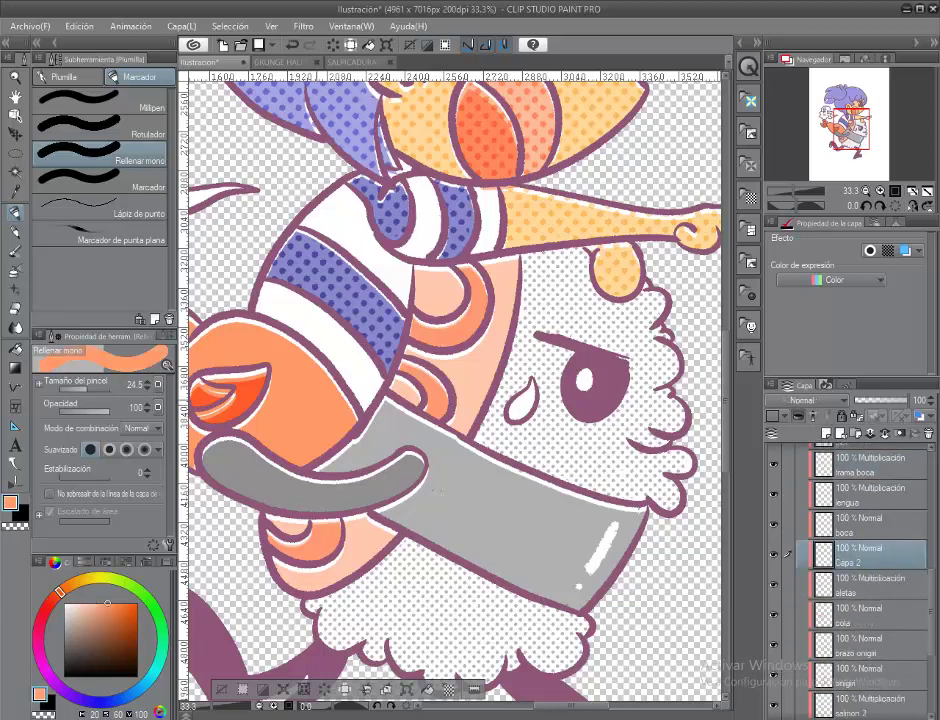
{"action": "left_click", "coordinate": [806, 400]}
{"action": "left_click", "coordinate": [806, 447]}
{"action": "left_click_drag", "start_coordinate": [370, 295], "coordinate": [297, 366]}
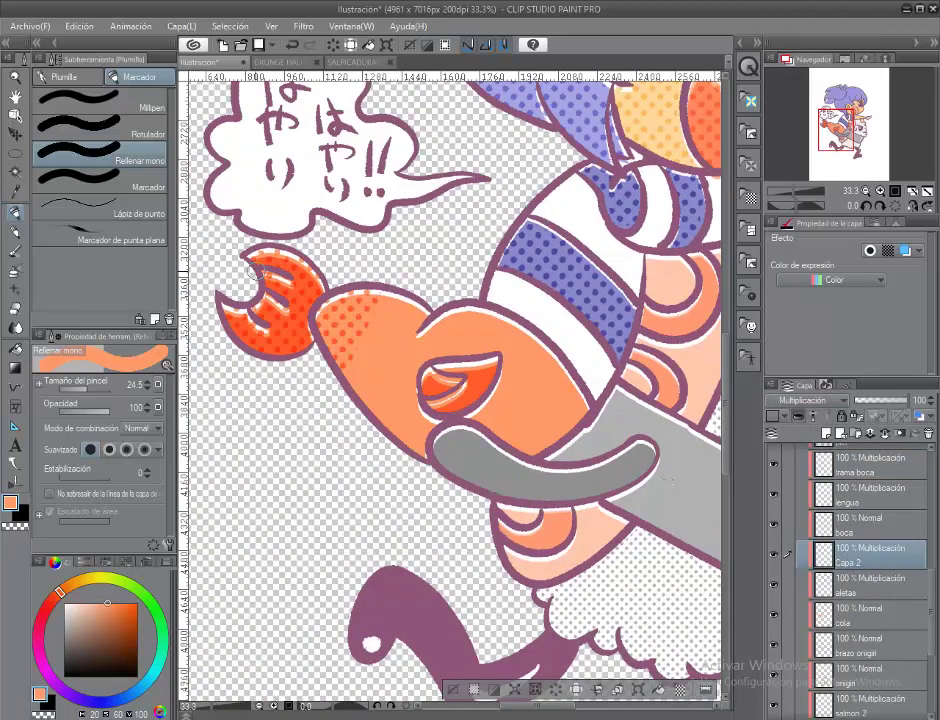
{"action": "mouse_move", "coordinate": [254, 271]}
{"action": "left_mouse_down"}
{"action": "mouse_move", "coordinate": [390, 272]}
{"action": "mouse_move", "coordinate": [432, 298]}
{"action": "mouse_move", "coordinate": [435, 322]}
{"action": "mouse_move", "coordinate": [522, 333]}
{"action": "left_mouse_up"}
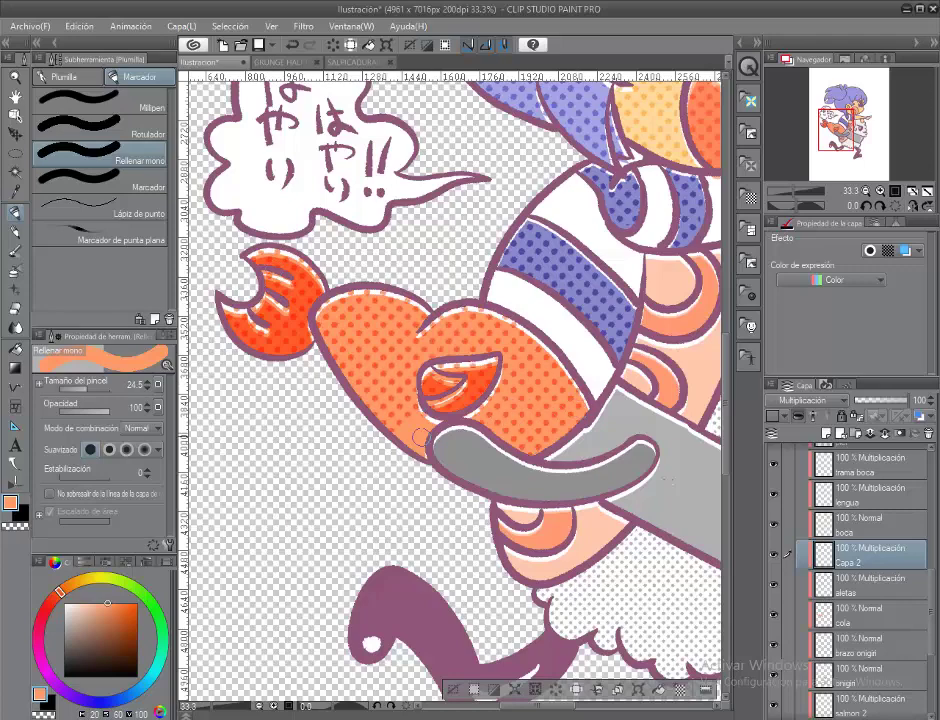
Shade the tail's fins with red dots (H 10, S 93, V 100) and rename the layer as "boca trama".
{"action": "left_click", "coordinate": [305, 322], "text": "alt"}
{"action": "left_click_drag", "start_coordinate": [285, 338], "coordinate": [350, 378]}
{"action": "left_click_drag", "start_coordinate": [450, 400], "coordinate": [308, 389]}
{"action": "double_click", "coordinate": [855, 561]}
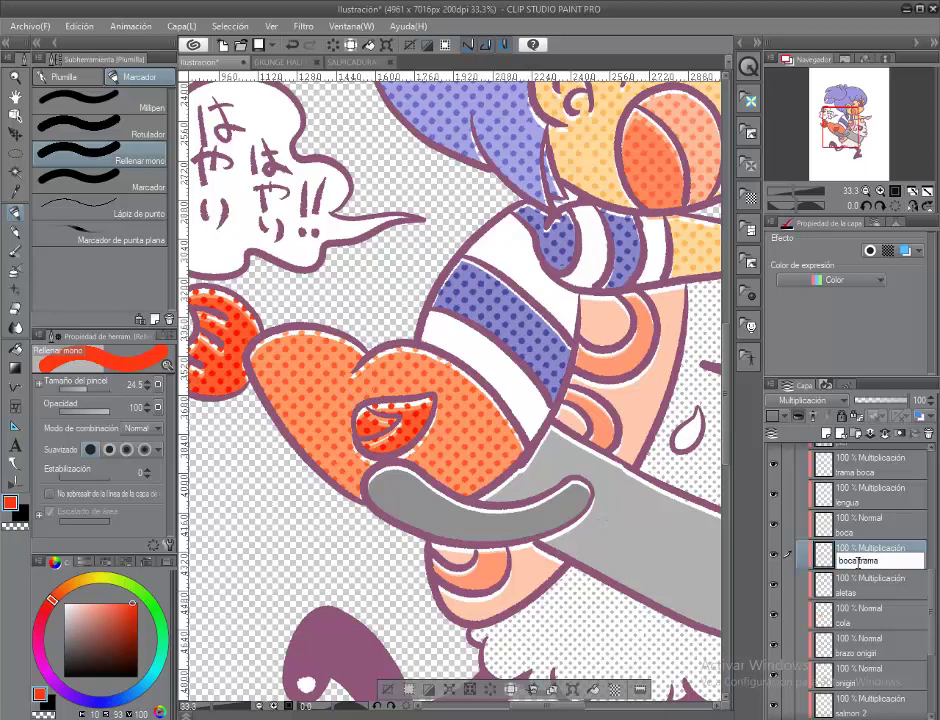
{"action": "key", "text": "Return"}
Shade the onigiri's dark grey arm with dots (H 0, S 0, V 56) on a new Multiply layer above brazo onigiri.
{"action": "scroll", "coordinate": [858, 565], "scroll_direction": "down", "scroll_amount": 2}
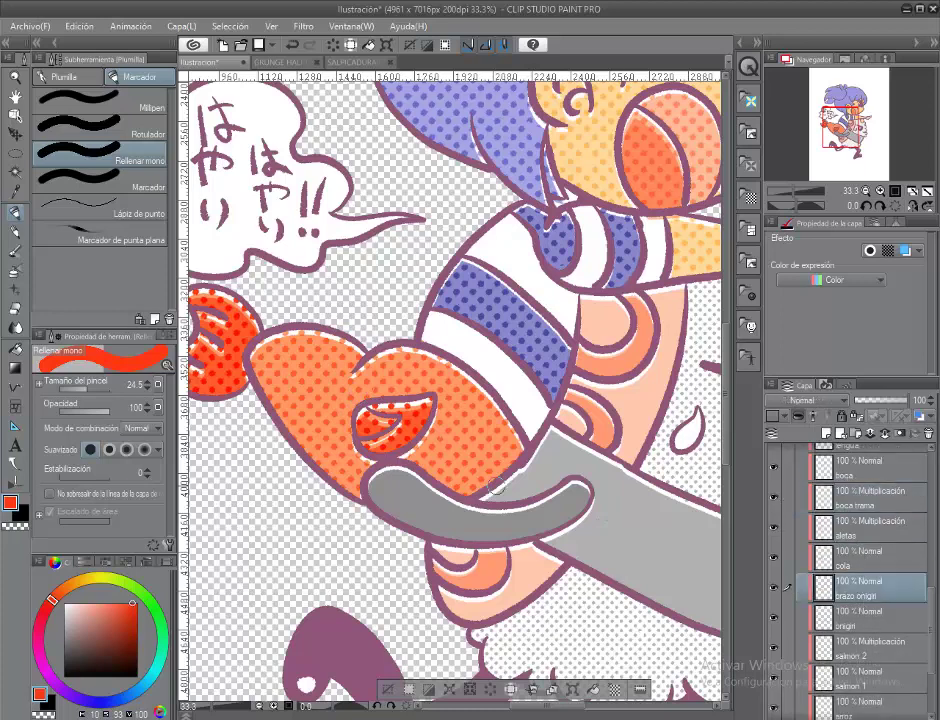
{"action": "left_click", "coordinate": [773, 416]}
{"action": "key", "text": "c"}
{"action": "mouse_move", "coordinate": [547, 497]}
{"action": "left_mouse_down"}
{"action": "mouse_move", "coordinate": [567, 412]}
{"action": "mouse_move", "coordinate": [452, 430]}
{"action": "left_mouse_up"}
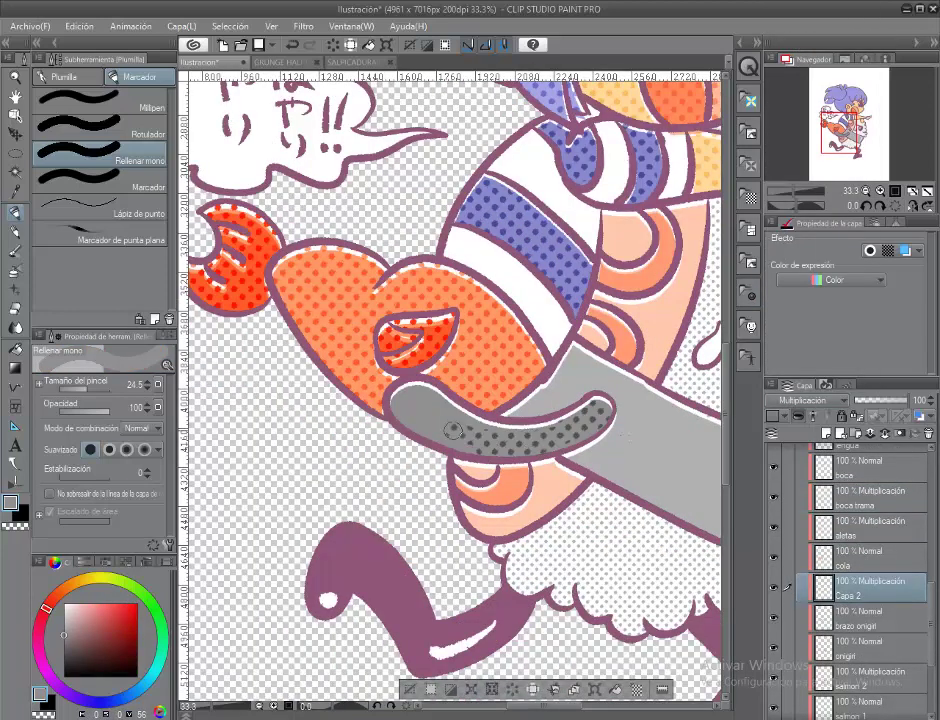
{"action": "scroll", "coordinate": [428, 432], "scroll_direction": "right", "scroll_amount": 2}
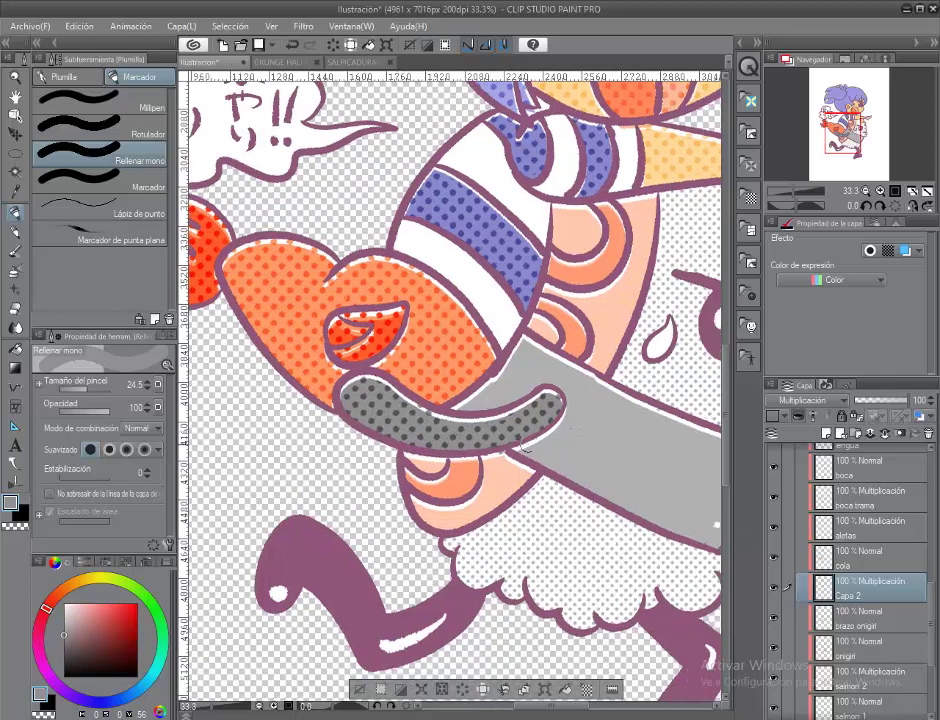
{"action": "left_click_drag", "start_coordinate": [408, 489], "coordinate": [358, 439]}
Lower the arm halftone layer's opacity to 46% and rename it as "trama brazo".
{"action": "left_click_drag", "start_coordinate": [910, 400], "coordinate": [880, 400]}
{"action": "double_click", "coordinate": [850, 595]}
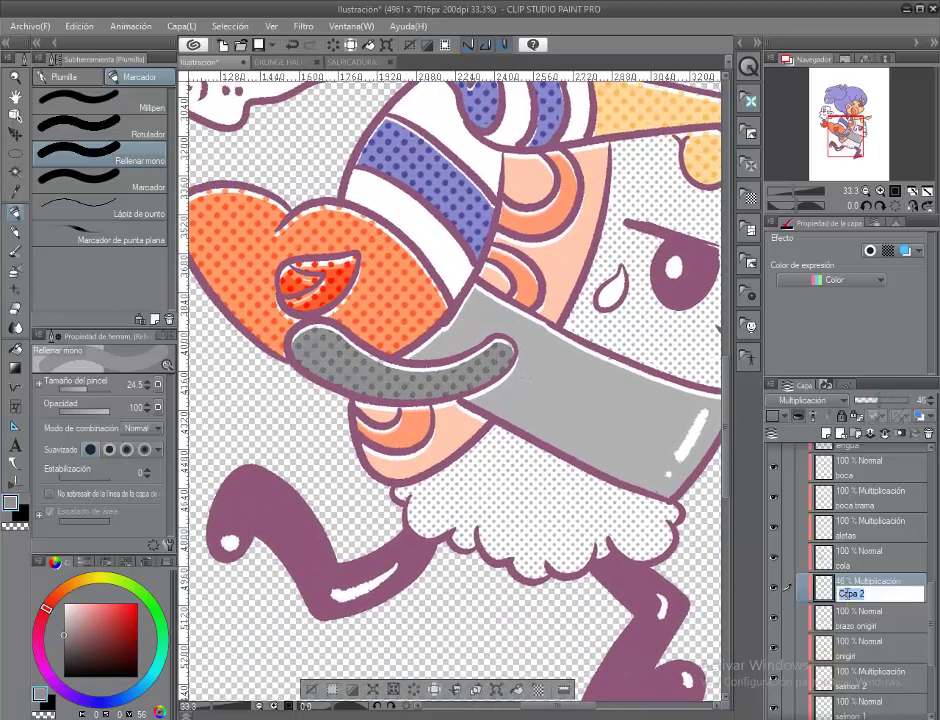
{"action": "type", "text": "trama brazo"}
{"action": "key", "text": "Return"}
Shade the onigiri's grey band with dots (H 0, S 0, V 69) on a new Multiply layer above onigiri, named "trama onigiri".
{"action": "key", "text": "ctrl+shift+n"}
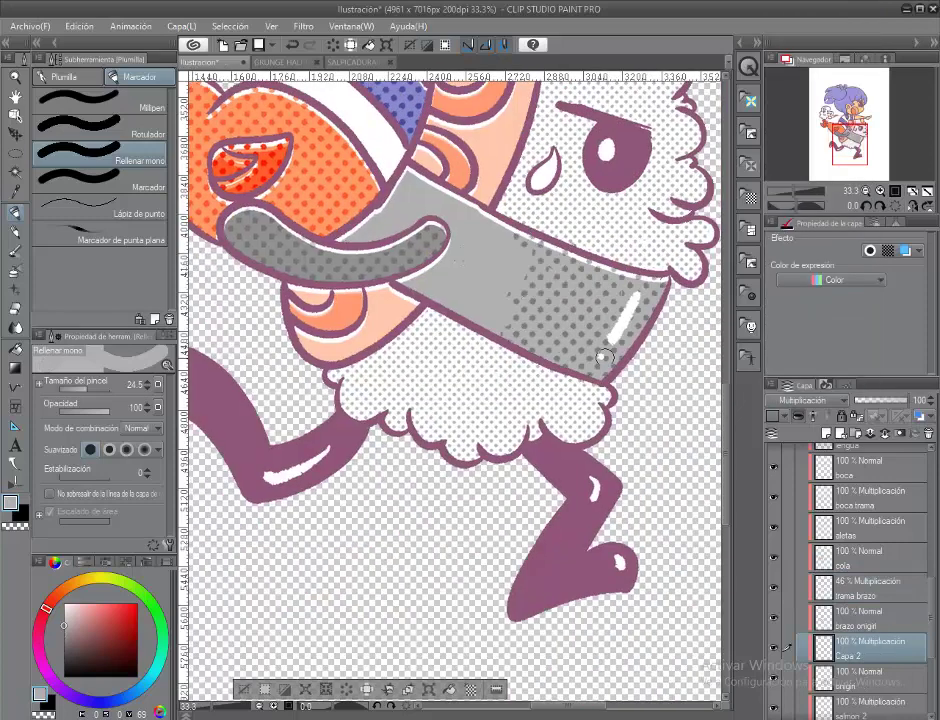
{"action": "left_click_drag", "start_coordinate": [604, 357], "coordinate": [494, 238]}
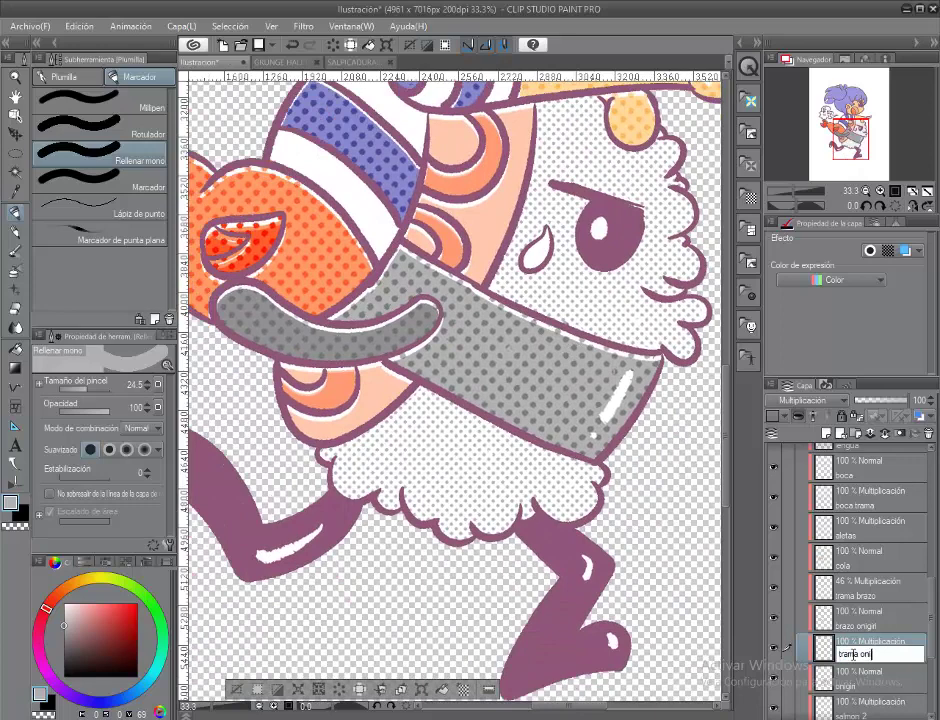
{"action": "type", "text": "git"}
{"action": "key", "text": "Return"}
Shade the salmon with dots (H 20, S 33, V 100) on a new Multiply layer above salmon 2, named "salmon trama".
{"action": "left_click", "coordinate": [810, 400]}
{"action": "left_click", "coordinate": [835, 36]}
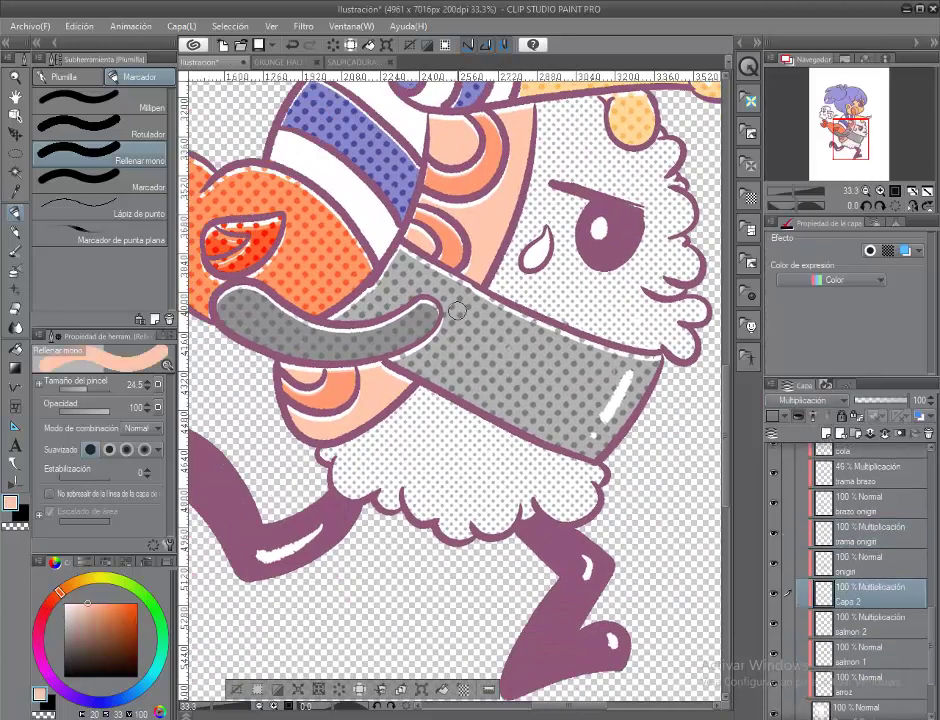
{"action": "scroll", "coordinate": [456, 311], "scroll_direction": "up", "scroll_amount": 4}
{"action": "scroll", "coordinate": [480, 466], "scroll_direction": "down", "scroll_amount": 3}
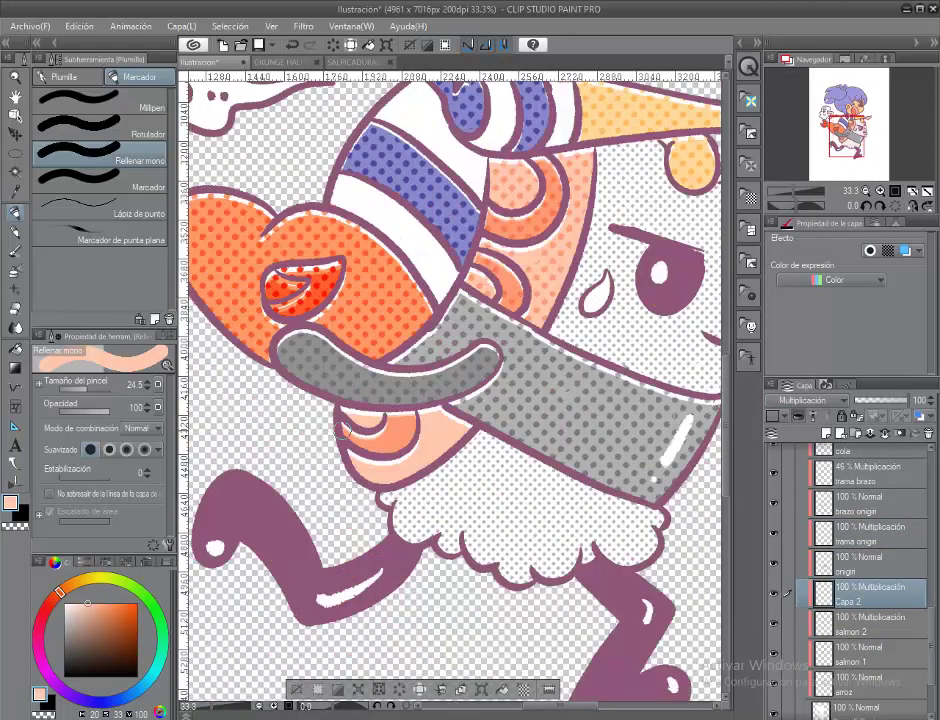
{"action": "double_click", "coordinate": [15, 97]}
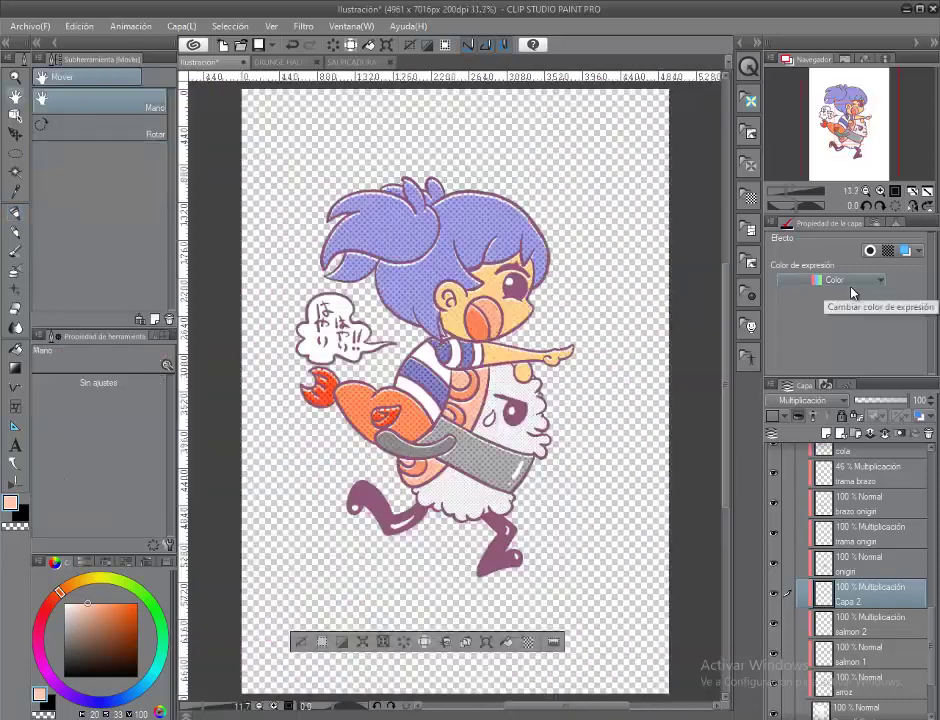
{"action": "double_click", "coordinate": [849, 600]}
{"action": "key", "text": "Return"}
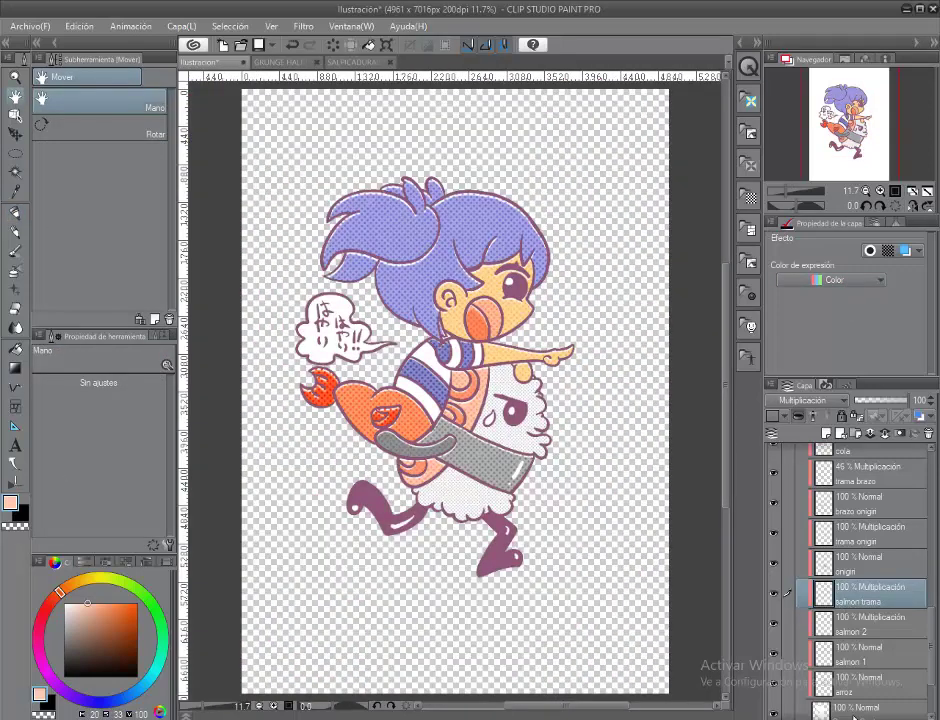
Copy the black splatter texture from another open document and paste it above Capa 0 Copiar 2 in tramas y texturas.
{"action": "scroll", "coordinate": [850, 550], "scroll_direction": "up", "scroll_amount": 5}
{"action": "left_click", "coordinate": [850, 504]}
{"action": "left_click", "coordinate": [279, 62]}
{"action": "left_click", "coordinate": [205, 62]}
{"action": "key", "text": "ctrl+v"}
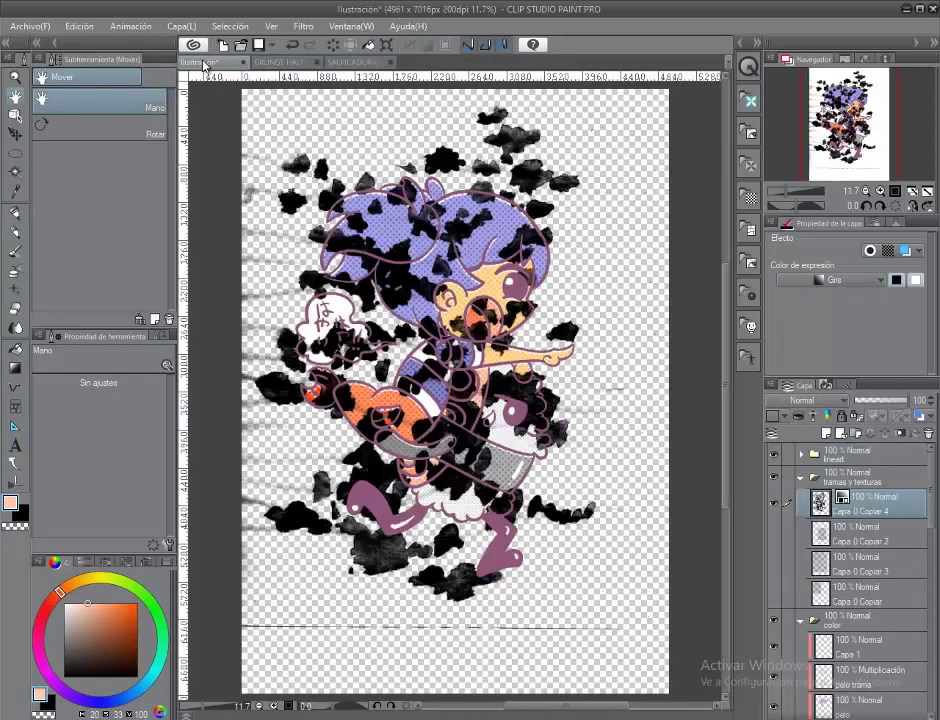
Rotate the pasted splatter texture clockwise and turn it into a selection, hiding its layer.
{"action": "key", "text": "ctrl+t"}
{"action": "left_click_drag", "start_coordinate": [619, 622], "coordinate": [514, 657]}
{"action": "key", "text": "Return"}
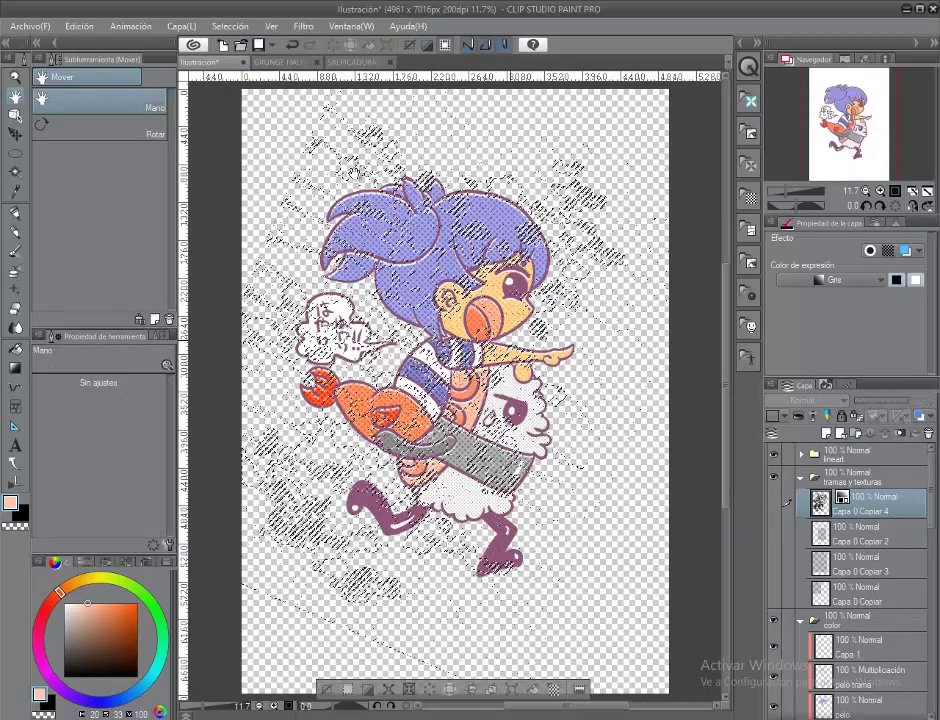
Paint orange splatter texture (H 20, S 60, V 100) over the orange tail on a new Multiply layer above boca trama, and rename the layer.
{"action": "scroll", "coordinate": [850, 560], "scroll_direction": "down", "scroll_amount": 5}
{"action": "scroll", "coordinate": [367, 412], "scroll_direction": "up", "scroll_amount": 2}
{"action": "scroll", "coordinate": [367, 412], "scroll_direction": "up", "scroll_amount": 2}
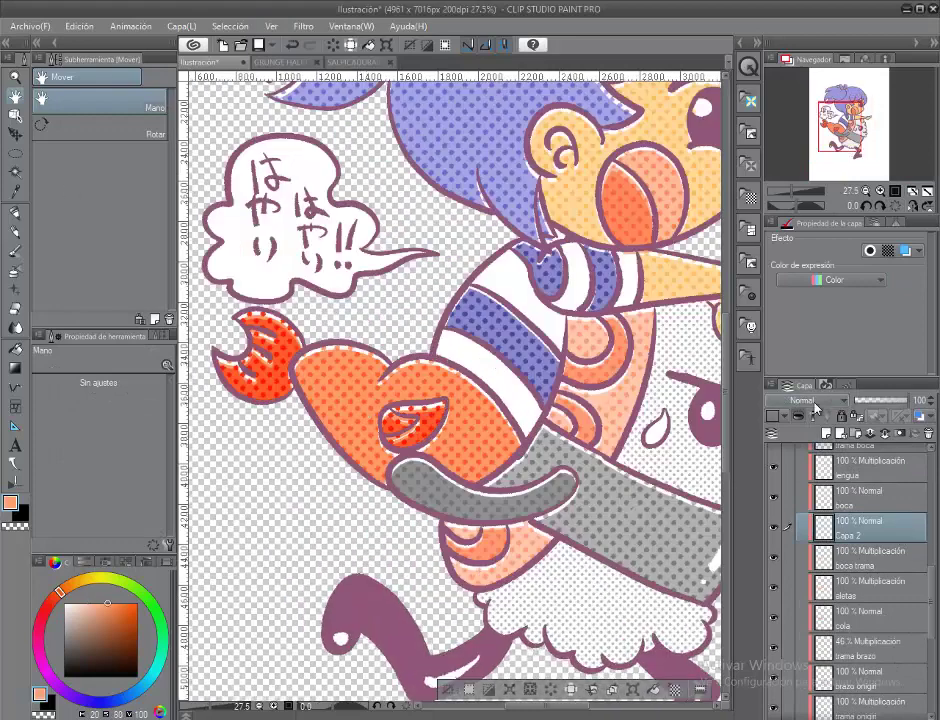
{"action": "key", "text": "p"}
{"action": "left_click_drag", "start_coordinate": [330, 380], "coordinate": [445, 455]}
{"action": "left_click_drag", "start_coordinate": [425, 350], "coordinate": [475, 375]}
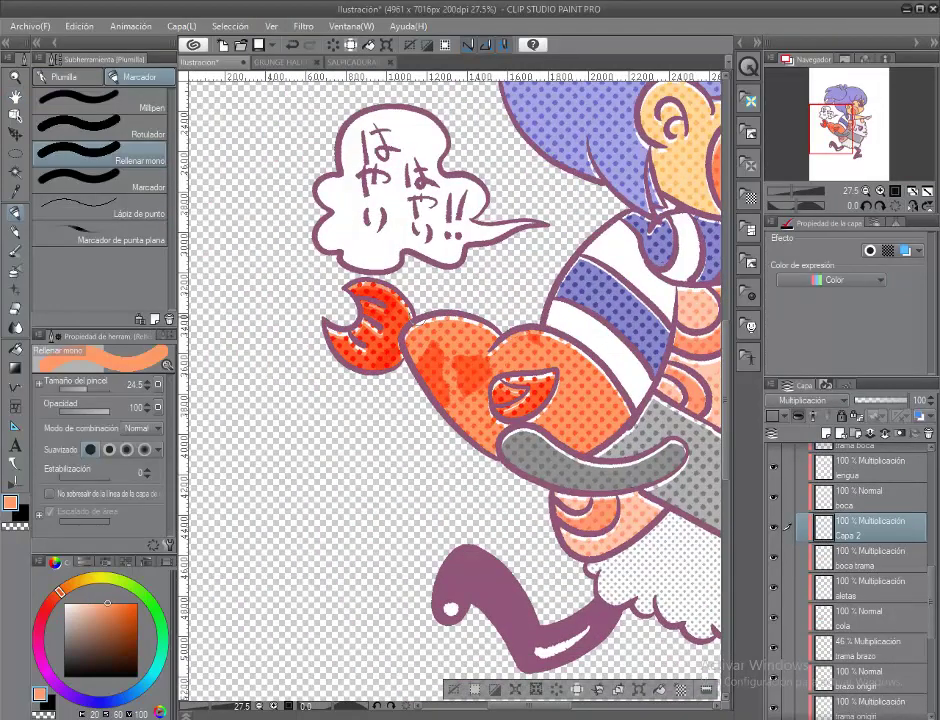
{"action": "left_click_drag", "start_coordinate": [450, 456], "coordinate": [362, 481]}
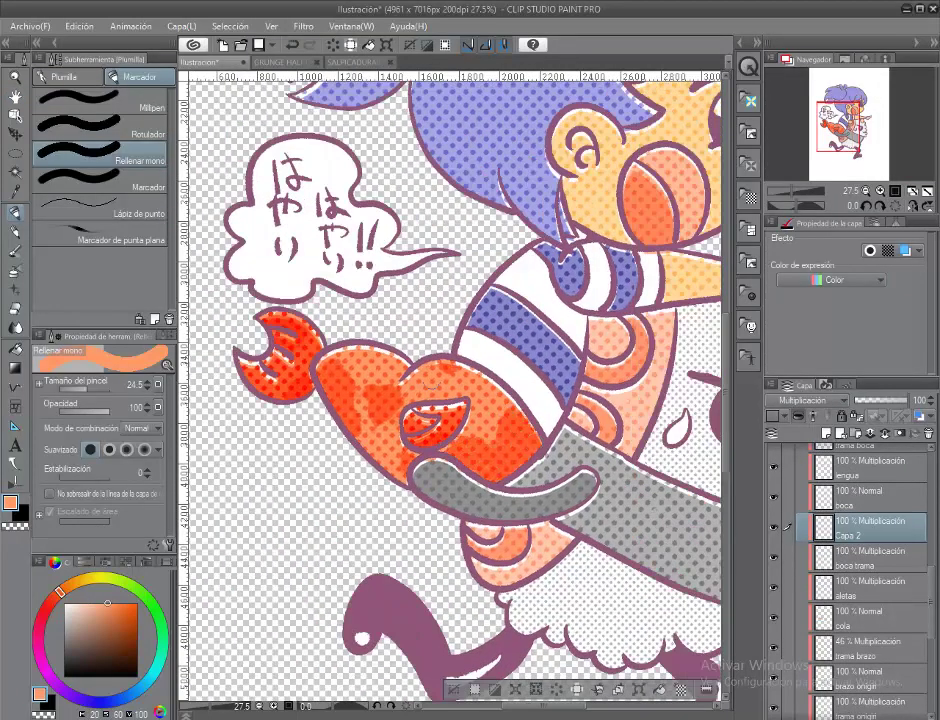
{"action": "left_click_drag", "start_coordinate": [351, 330], "coordinate": [301, 280]}
{"action": "double_click", "coordinate": [852, 534]}
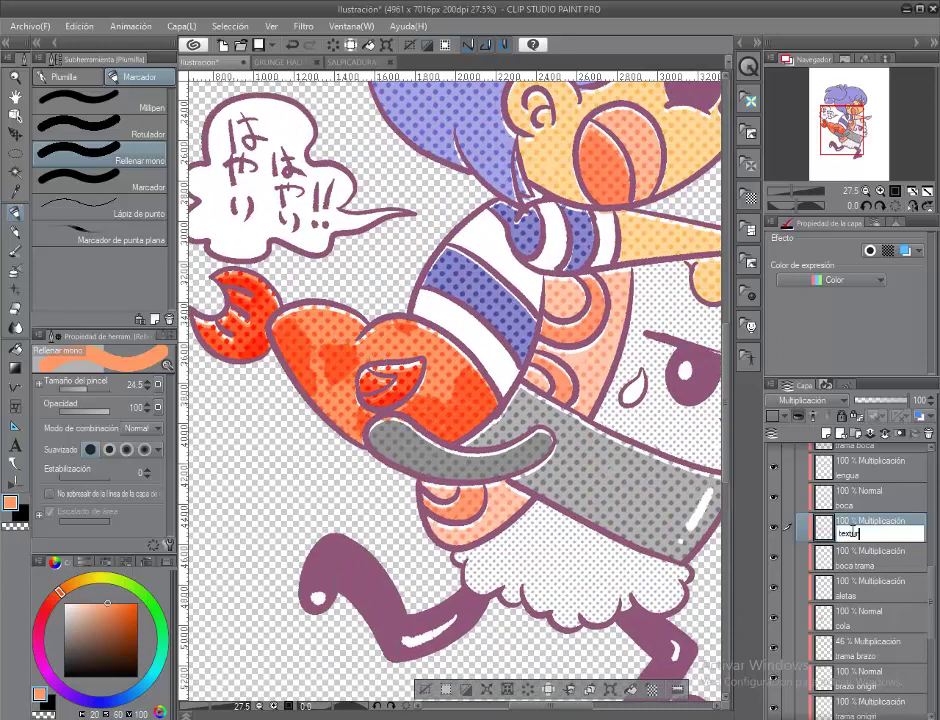
{"action": "key", "text": "Escape"}
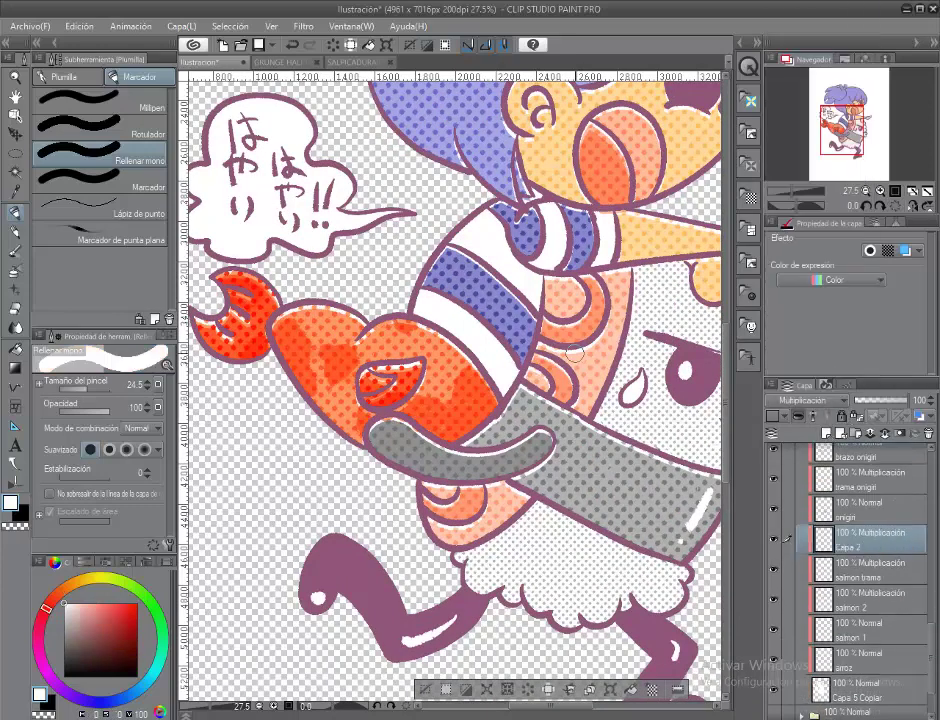
Paint splatter texture on the salmon (H 20, S 33, V 100) on a new Multiply layer above salmon trama, and rename the layer.
{"action": "left_click", "coordinate": [575, 352], "text": "alt"}
{"action": "left_click_drag", "start_coordinate": [575, 352], "coordinate": [535, 342]}
{"action": "left_click_drag", "start_coordinate": [389, 250], "coordinate": [398, 400]}
{"action": "key", "text": "h"}
{"action": "scroll", "coordinate": [398, 400], "scroll_direction": "down", "scroll_amount": 5}
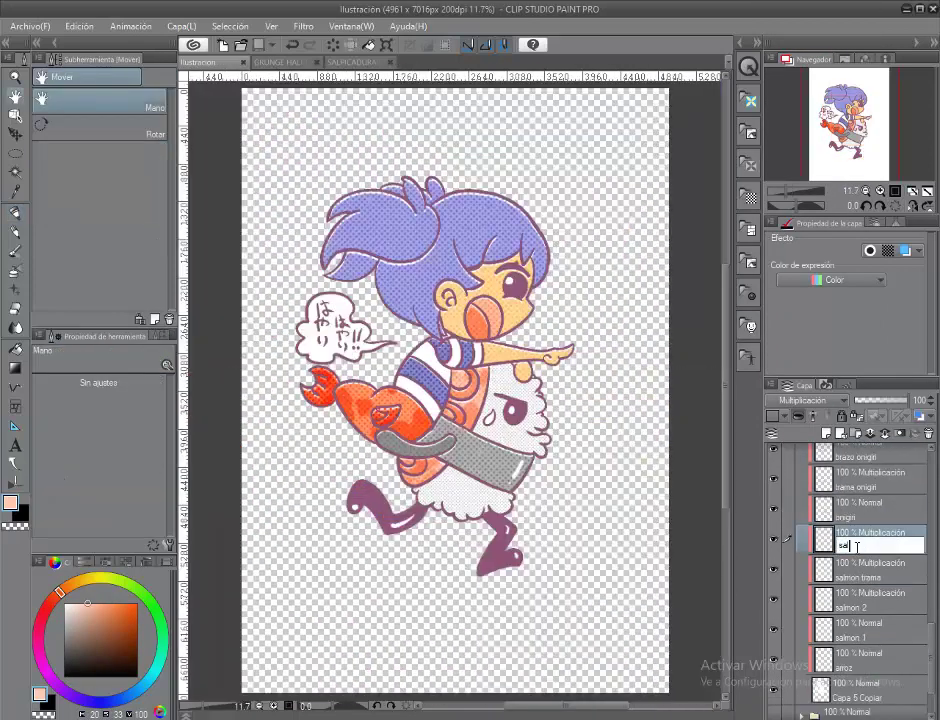
{"action": "key", "text": "ctrl+z"}
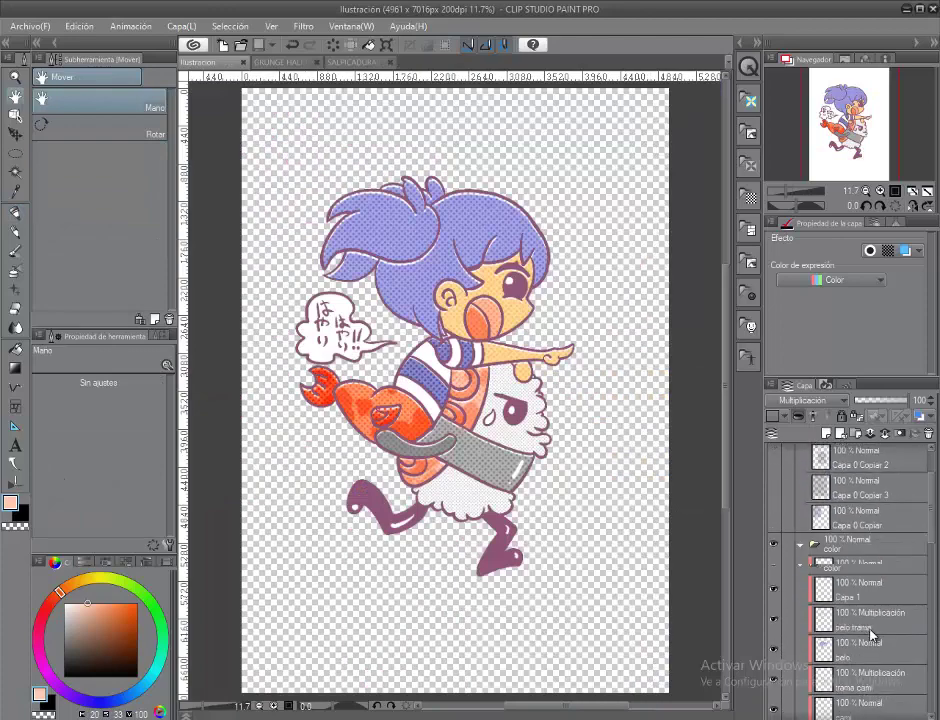
Draw grey shadows (H 20, S 0, V 68) along the hair edges and strands with plumilla kenny on a new Multiply layer above pelo trama.
{"action": "key", "text": "ctrl+z"}
{"action": "key", "text": "ctrl+plus"}
{"action": "key", "text": "p"}
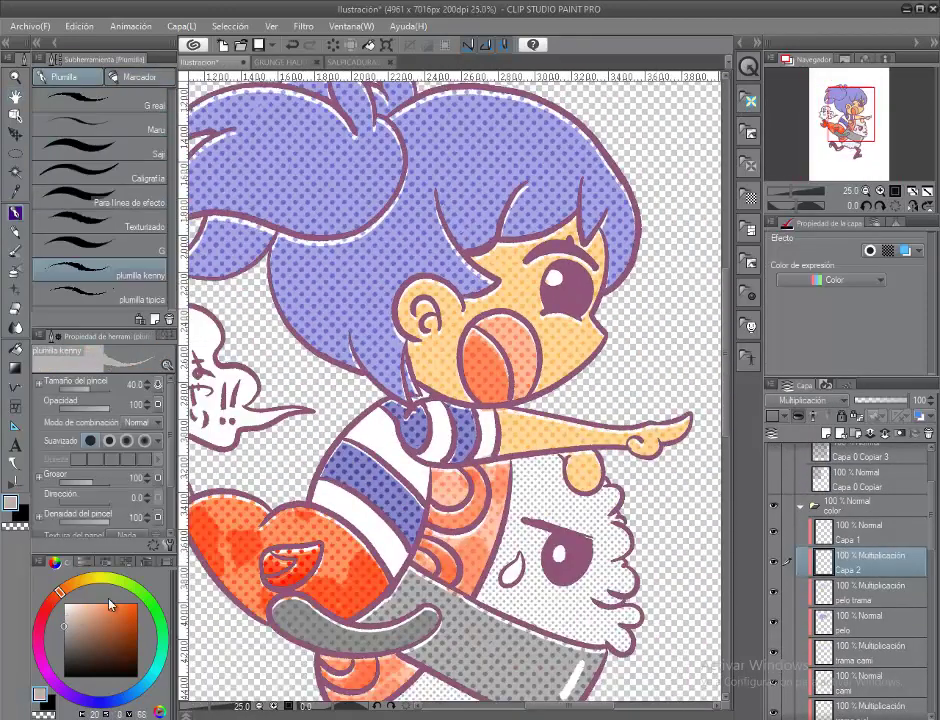
{"action": "left_click_drag", "start_coordinate": [352, 309], "coordinate": [469, 276]}
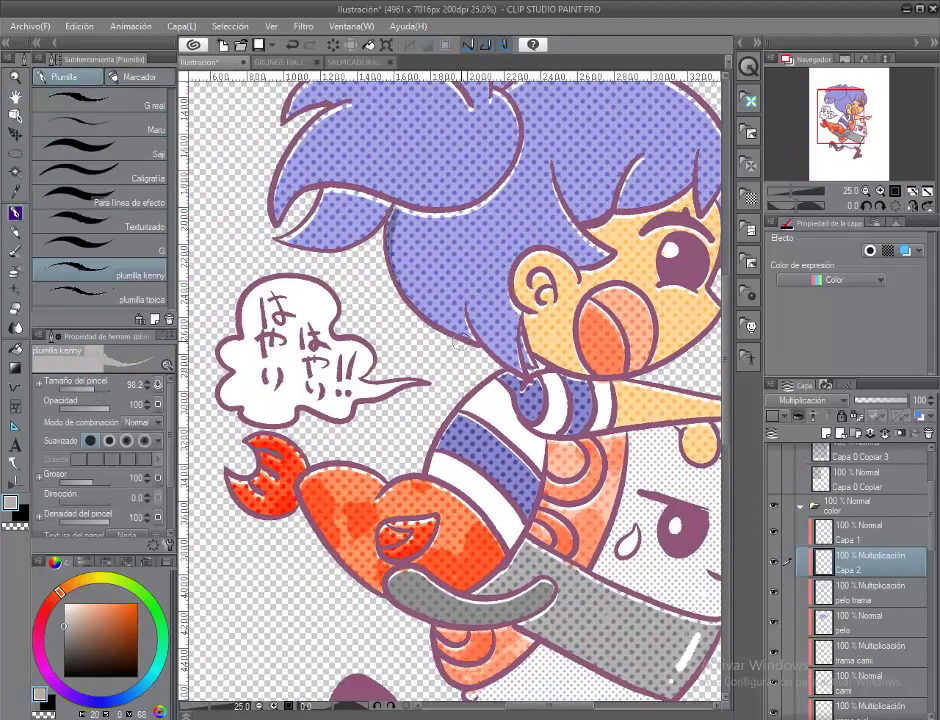
{"action": "scroll", "coordinate": [488, 363], "scroll_direction": "up", "scroll_amount": 1}
{"action": "scroll", "coordinate": [465, 352], "scroll_direction": "up", "scroll_amount": 4}
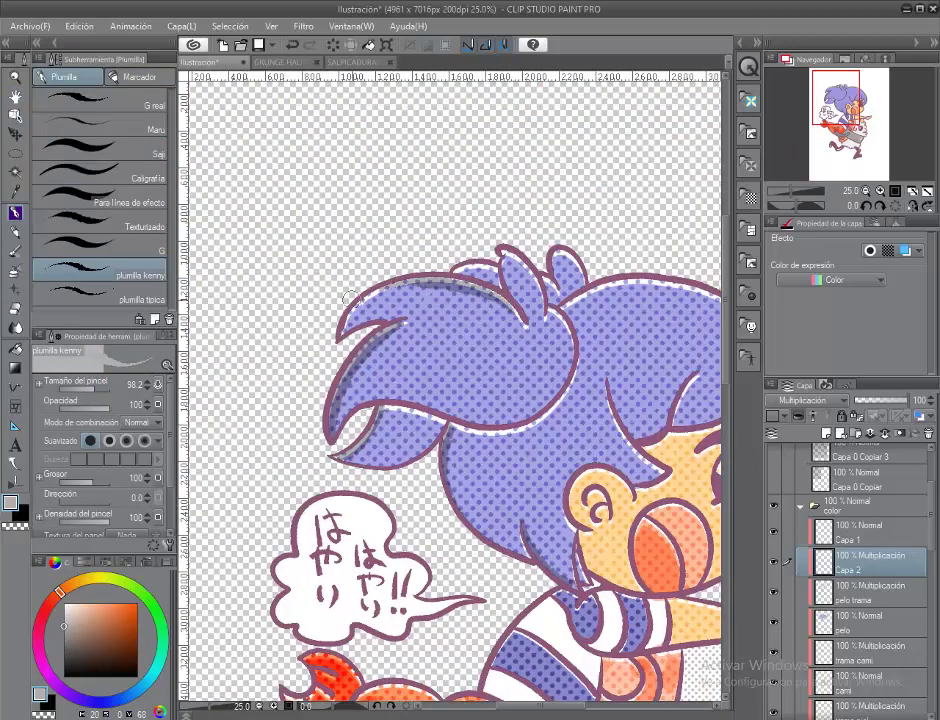
{"action": "scroll", "coordinate": [440, 320], "scroll_direction": "up", "scroll_amount": 1}
{"action": "scroll", "coordinate": [400, 280], "scroll_direction": "down", "scroll_amount": 3}
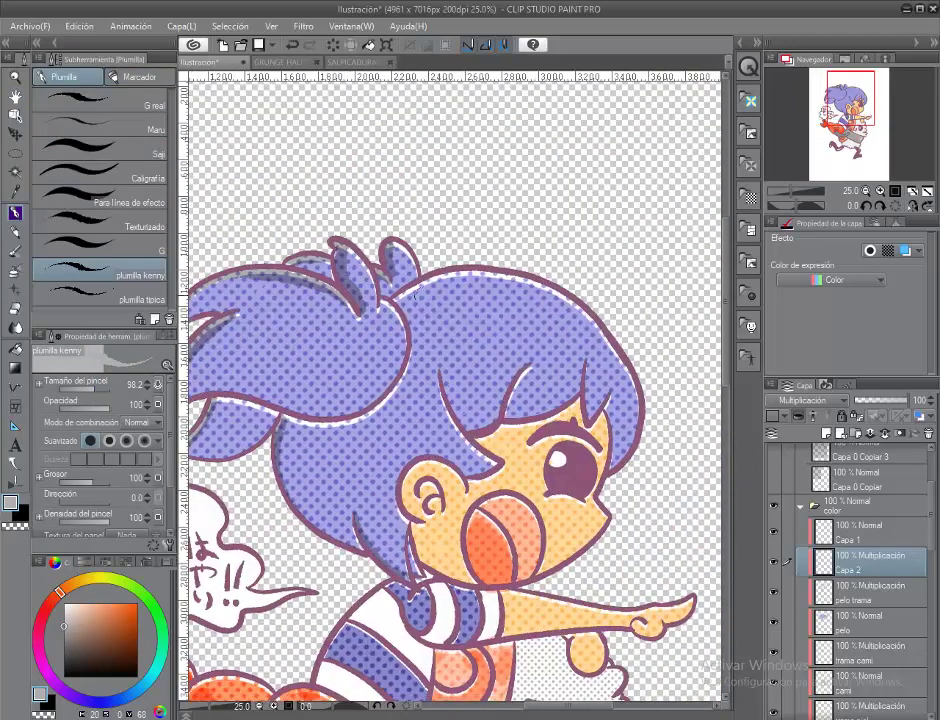
{"action": "scroll", "coordinate": [332, 272], "scroll_direction": "right", "scroll_amount": 4}
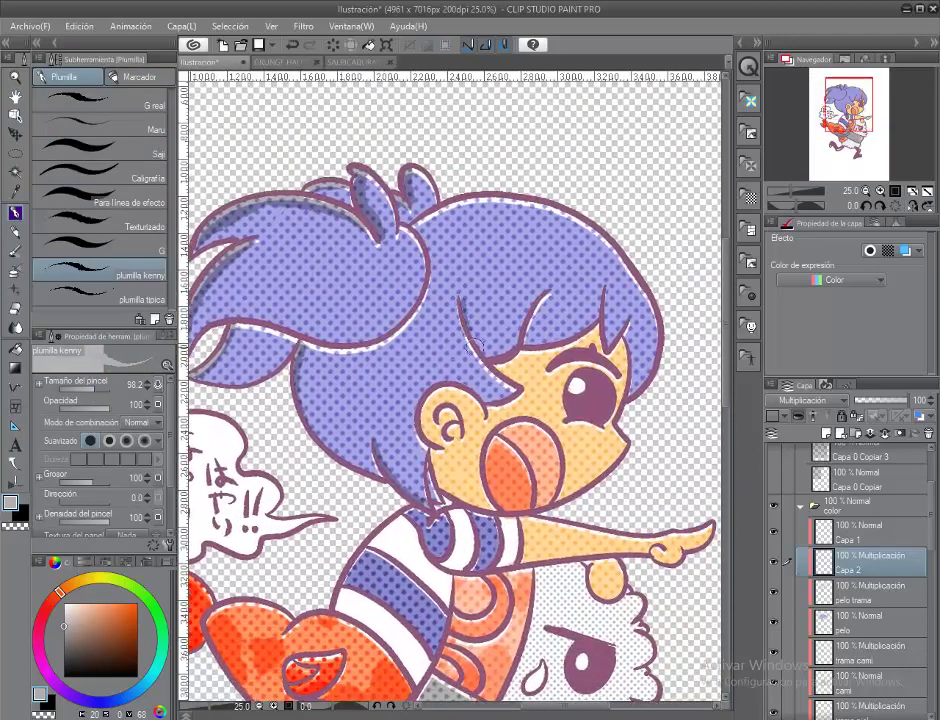
{"action": "scroll", "coordinate": [355, 275], "scroll_direction": "up", "scroll_amount": 1}
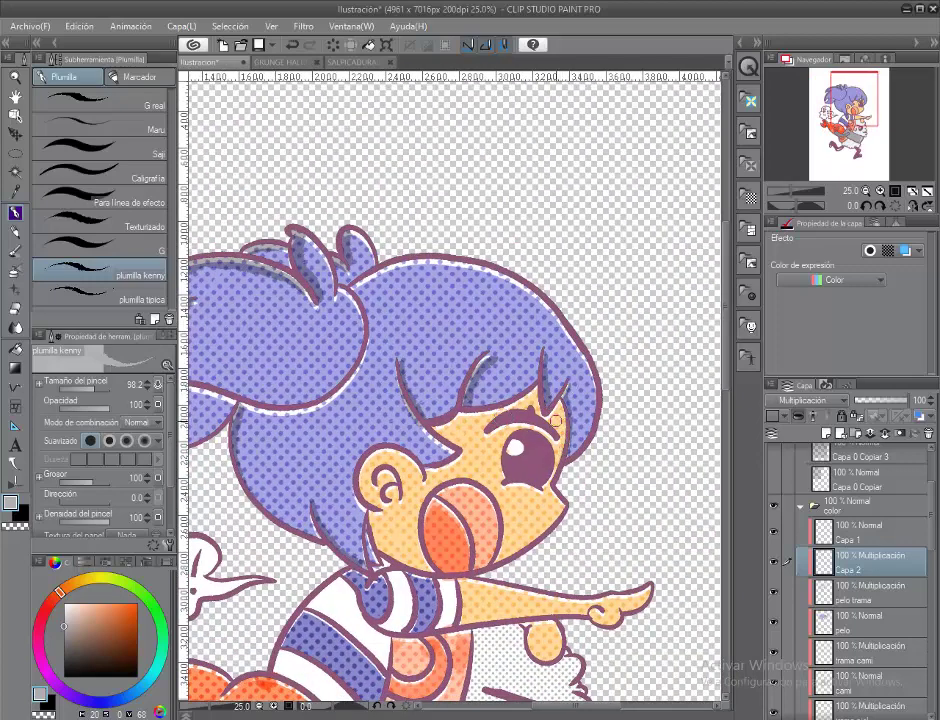
{"action": "scroll", "coordinate": [371, 380], "scroll_direction": "down", "scroll_amount": 2}
{"action": "scroll", "coordinate": [385, 360], "scroll_direction": "left", "scroll_amount": 4}
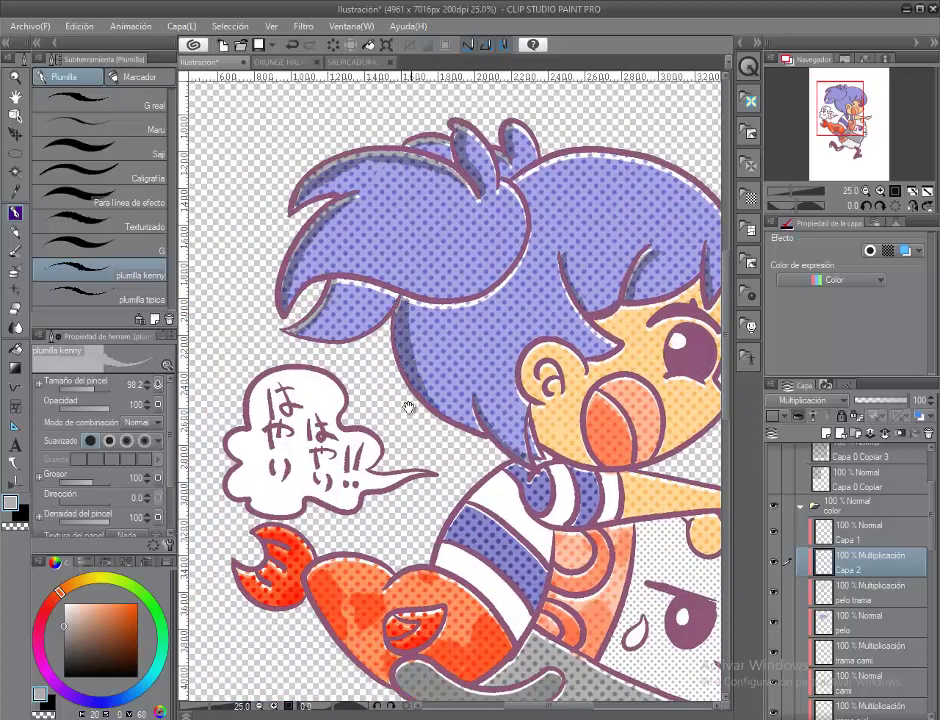
Extend the grey shadows over the shirt, tail, salmon, hand and rice, and lower the shadow layer's opacity to 46%.
{"action": "left_click_drag", "start_coordinate": [408, 408], "coordinate": [393, 293]}
{"action": "scroll", "coordinate": [384, 272], "scroll_direction": "right", "scroll_amount": 4}
{"action": "scroll", "coordinate": [540, 372], "scroll_direction": "down", "scroll_amount": 1}
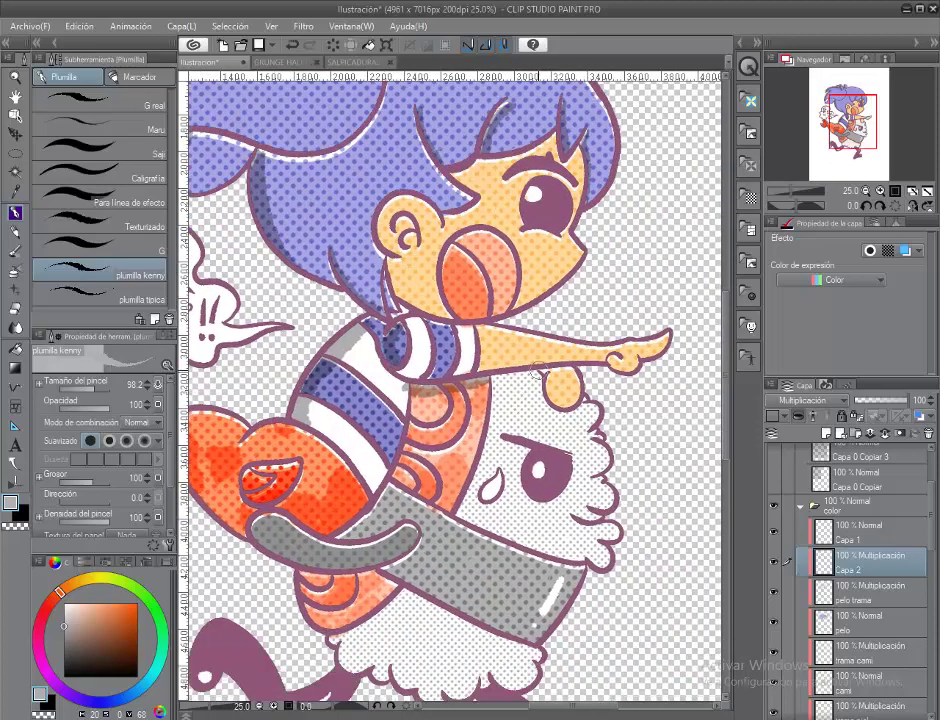
{"action": "scroll", "coordinate": [488, 381], "scroll_direction": "down", "scroll_amount": 2}
{"action": "scroll", "coordinate": [488, 381], "scroll_direction": "left", "scroll_amount": 5}
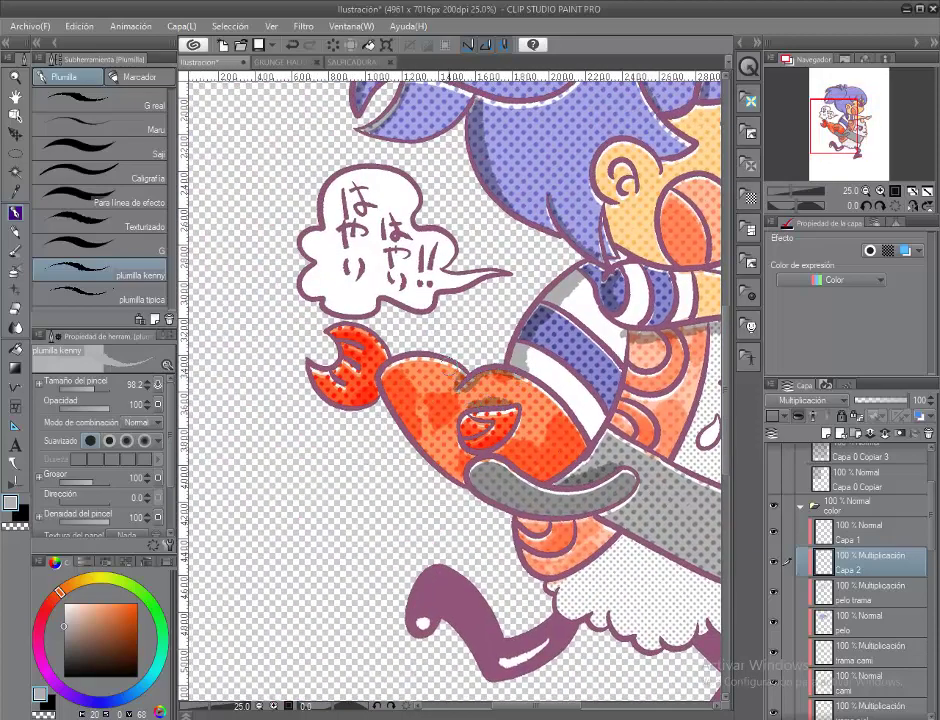
{"action": "scroll", "coordinate": [428, 386], "scroll_direction": "left", "scroll_amount": 2}
{"action": "scroll", "coordinate": [428, 386], "scroll_direction": "down", "scroll_amount": 5}
{"action": "scroll", "coordinate": [428, 386], "scroll_direction": "right", "scroll_amount": 5}
{"action": "scroll", "coordinate": [428, 386], "scroll_direction": "up", "scroll_amount": 5}
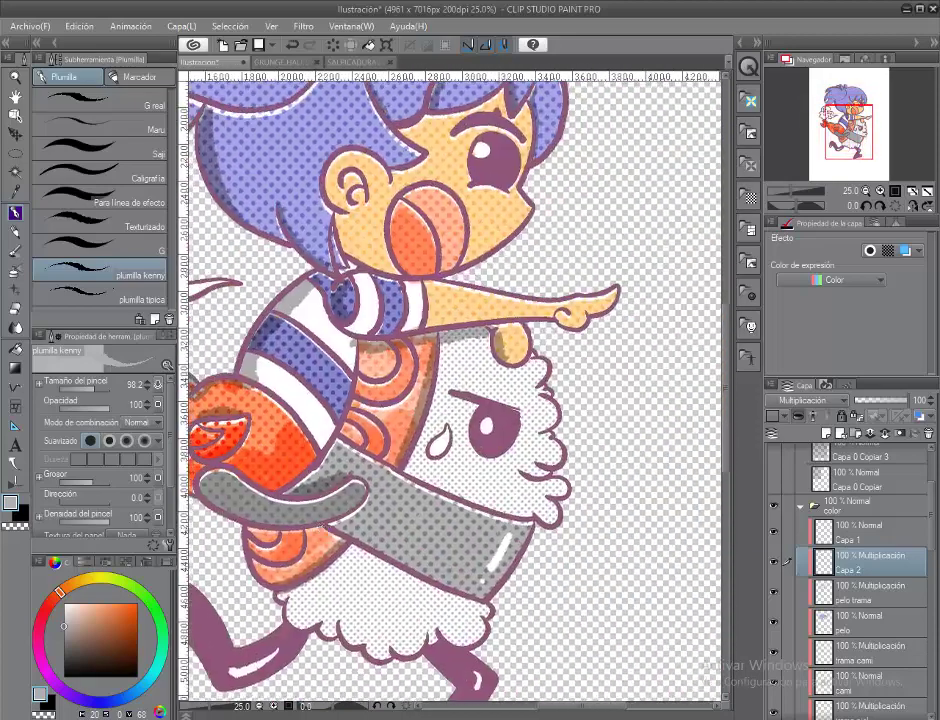
{"action": "scroll", "coordinate": [385, 522], "scroll_direction": "down", "scroll_amount": 2}
{"action": "scroll", "coordinate": [385, 522], "scroll_direction": "left", "scroll_amount": 2}
{"action": "scroll", "coordinate": [533, 553], "scroll_direction": "up", "scroll_amount": 10}
{"action": "scroll", "coordinate": [533, 553], "scroll_direction": "right", "scroll_amount": 2}
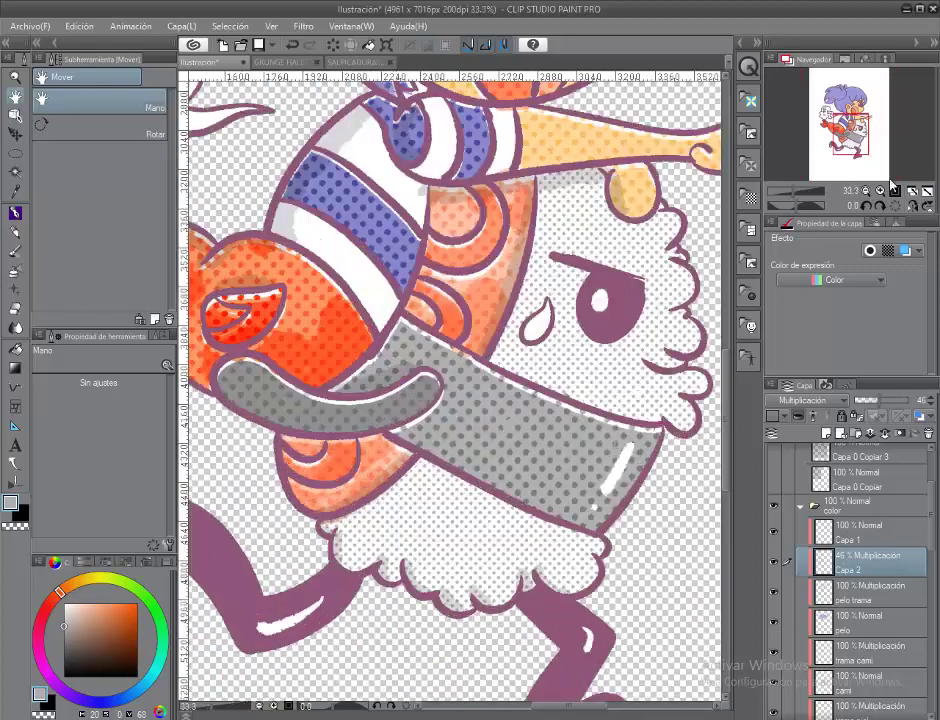
Add grey shadows on the rice beside the onigiri's band and rename the shadow layer as "sombras".
{"action": "left_click", "coordinate": [17, 213]}
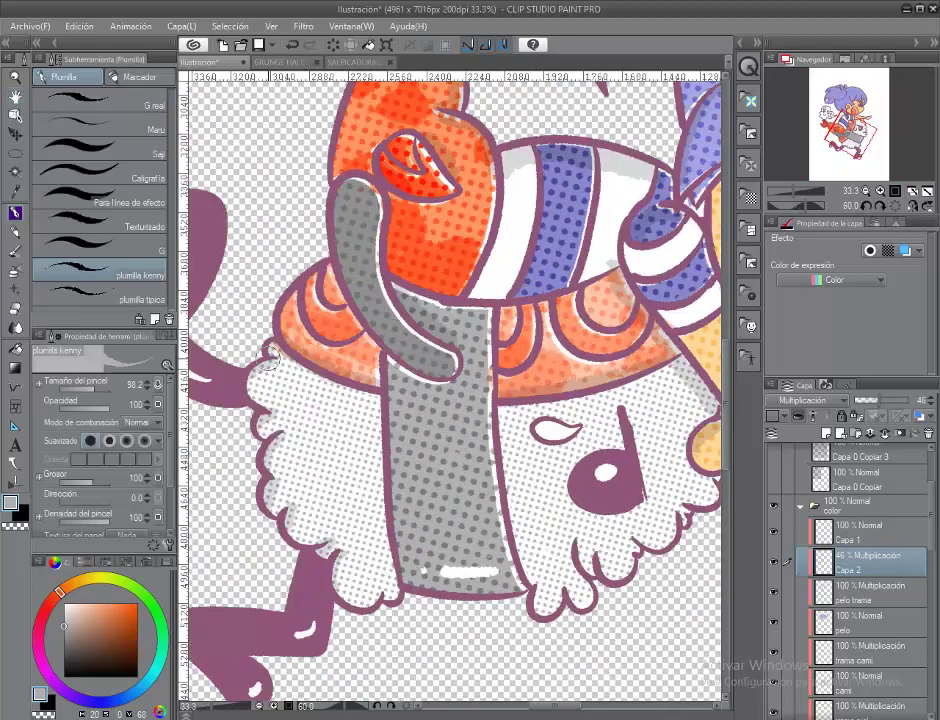
{"action": "scroll", "coordinate": [271, 357], "scroll_direction": "down", "scroll_amount": 1}
{"action": "scroll", "coordinate": [271, 357], "scroll_direction": "up", "scroll_amount": 6}
{"action": "scroll", "coordinate": [379, 443], "scroll_direction": "down", "scroll_amount": 5}
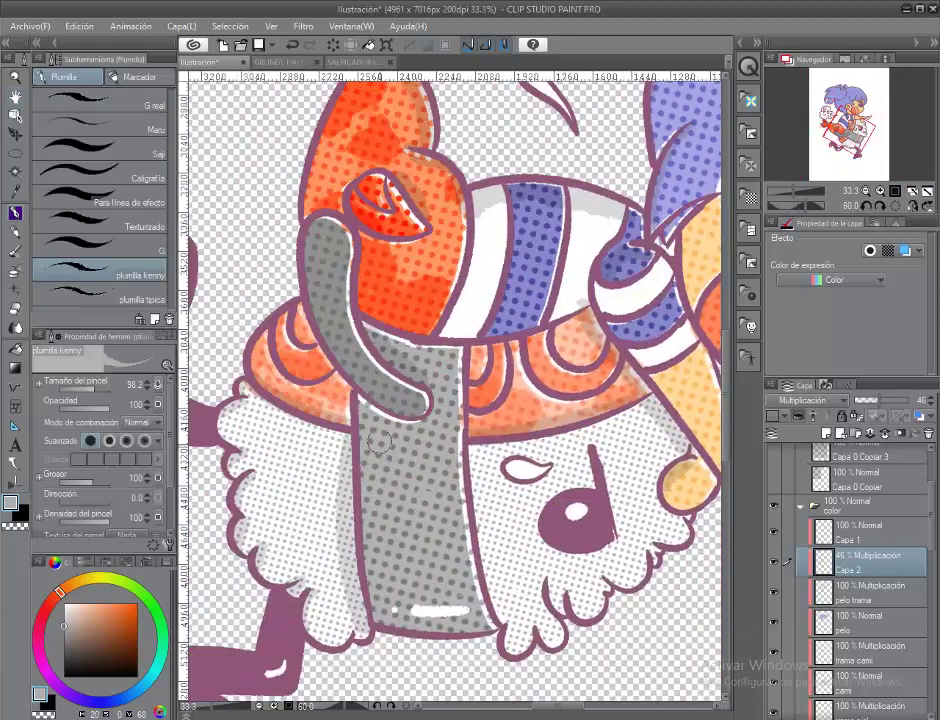
{"action": "left_click_drag", "start_coordinate": [379, 443], "coordinate": [439, 358]}
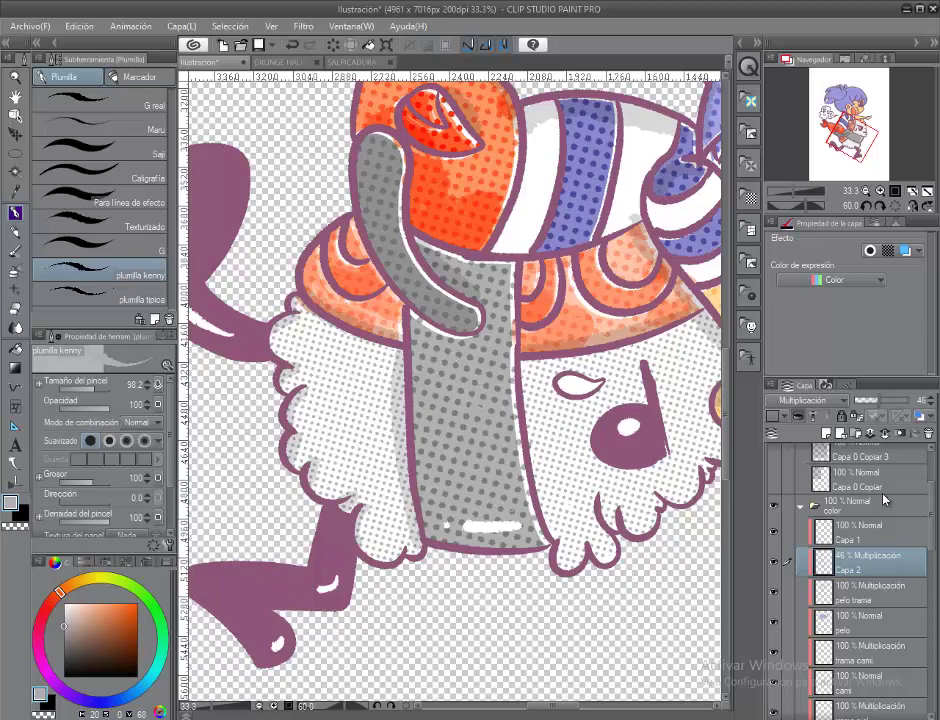
{"action": "key", "text": "h"}
{"action": "key", "text": "ctrl+0"}
{"action": "double_click", "coordinate": [851, 568]}
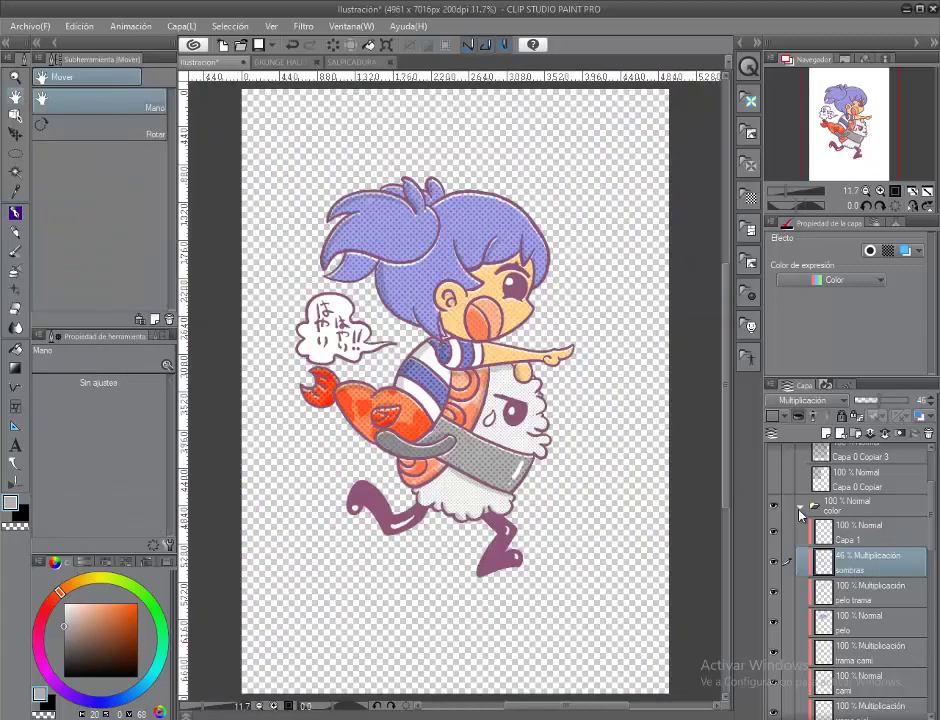
Fill a full-width yellow band (H 60, S 54) behind the character's lower half on a new layer below gris.
{"action": "key", "text": "ctrl+z"}
{"action": "key", "text": "ctrl+z"}
{"action": "key", "text": "ctrl+z"}
{"action": "left_click", "coordinate": [110, 578]}
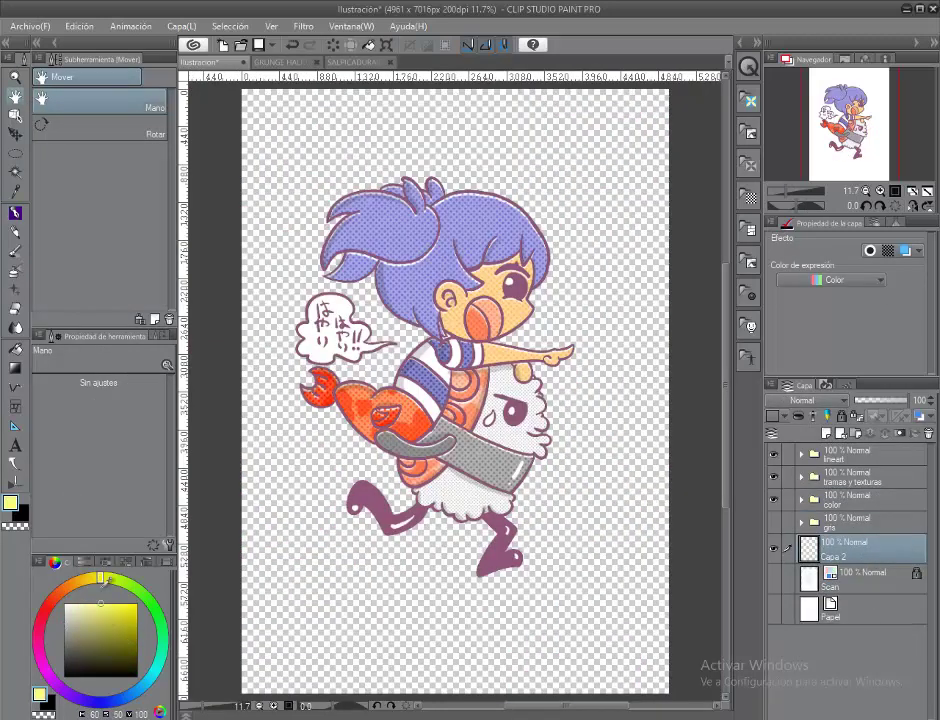
{"action": "key", "text": "m"}
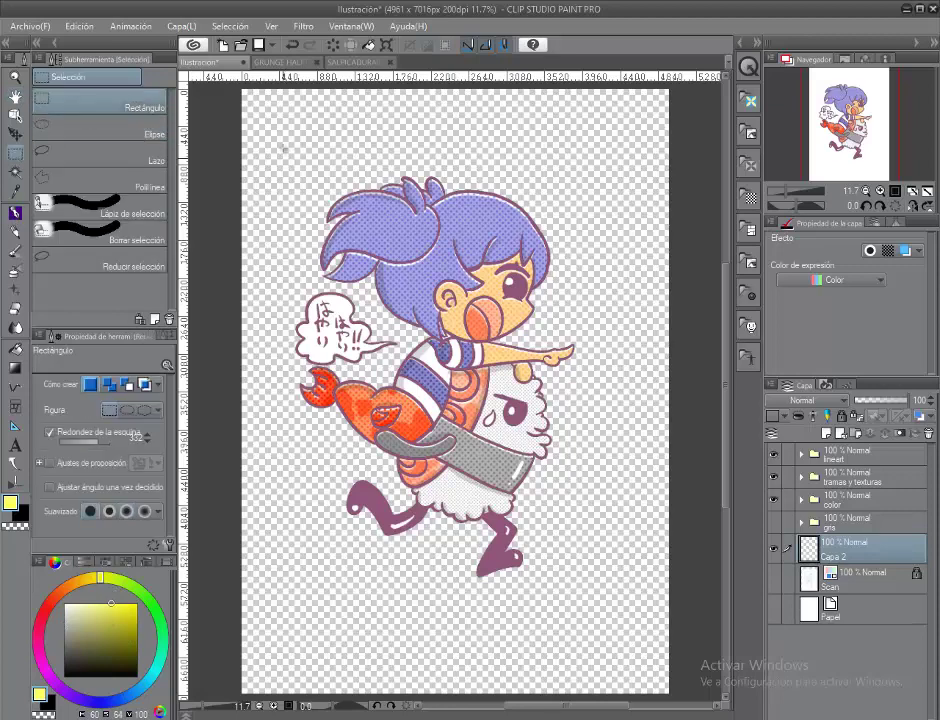
{"action": "left_click_drag", "start_coordinate": [283, 148], "coordinate": [732, 529]}
{"action": "left_click_drag", "start_coordinate": [201, 344], "coordinate": [679, 541]}
{"action": "left_click", "coordinate": [512, 564]}
{"action": "key", "text": "ctrl+d"}
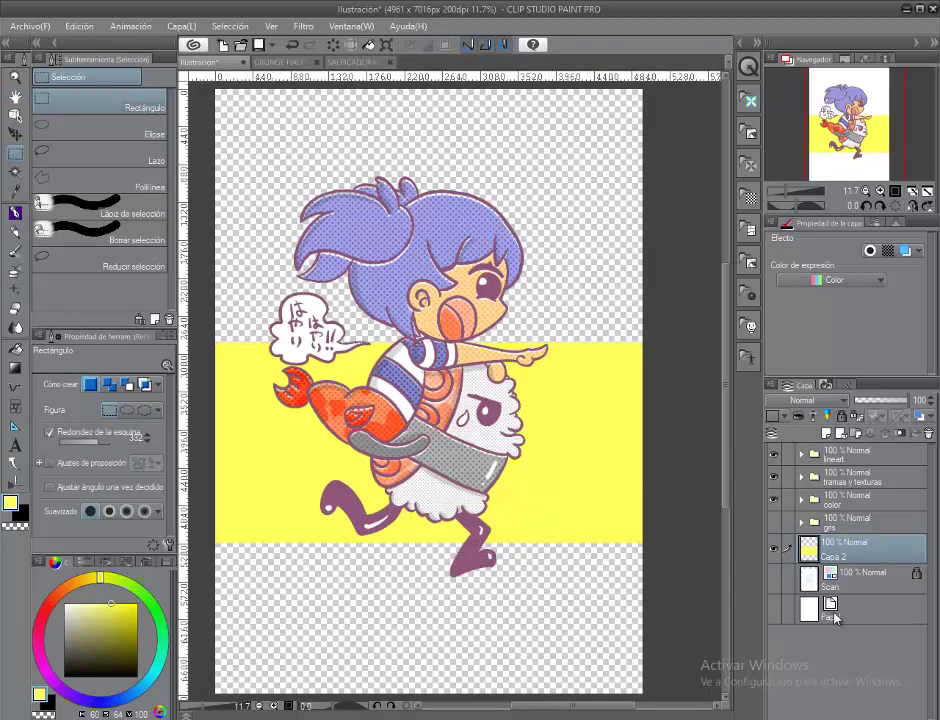
Duplicate the yellow band below the original layer and recolour the copy light blue (H 188, S 64).
{"action": "key", "text": "ctrl+c"}
{"action": "key", "text": "ctrl+v"}
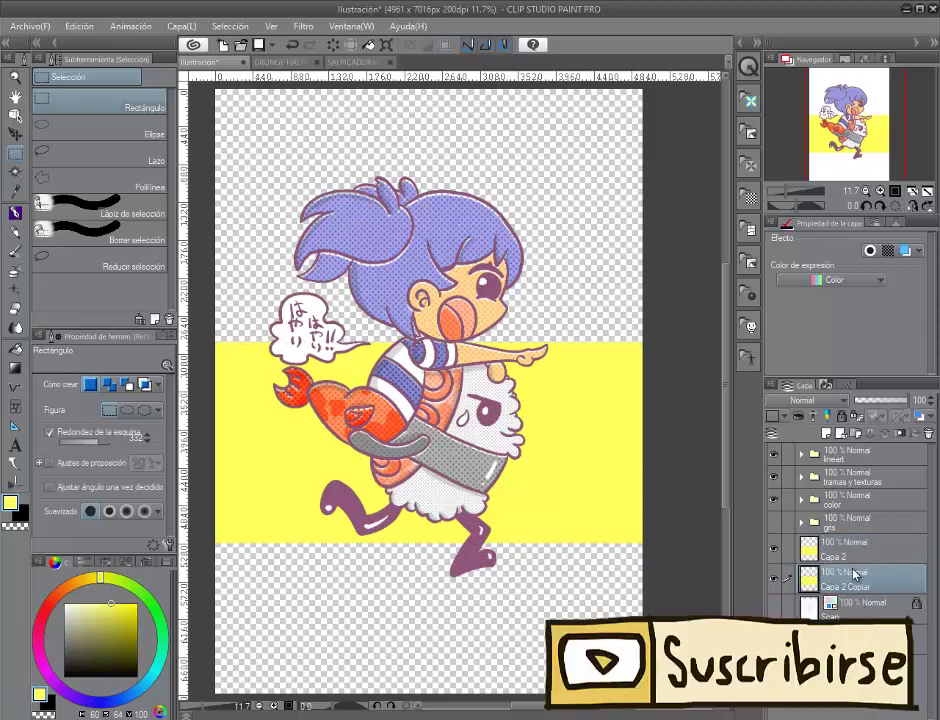
{"action": "left_click", "coordinate": [150, 678]}
{"action": "left_click", "coordinate": [79, 26]}
{"action": "left_click", "coordinate": [130, 290]}
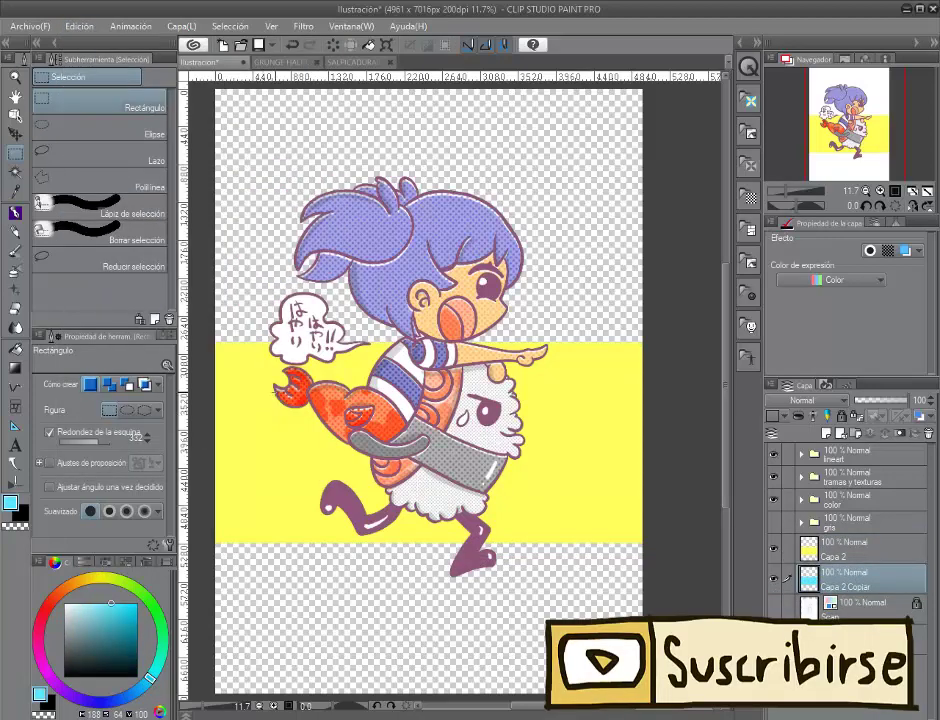
Move the light blue band up until its lower edge meets the yellow band's upper edge.
{"action": "key", "text": "ctrl+t"}
{"action": "left_click_drag", "start_coordinate": [283, 420], "coordinate": [283, 218]}
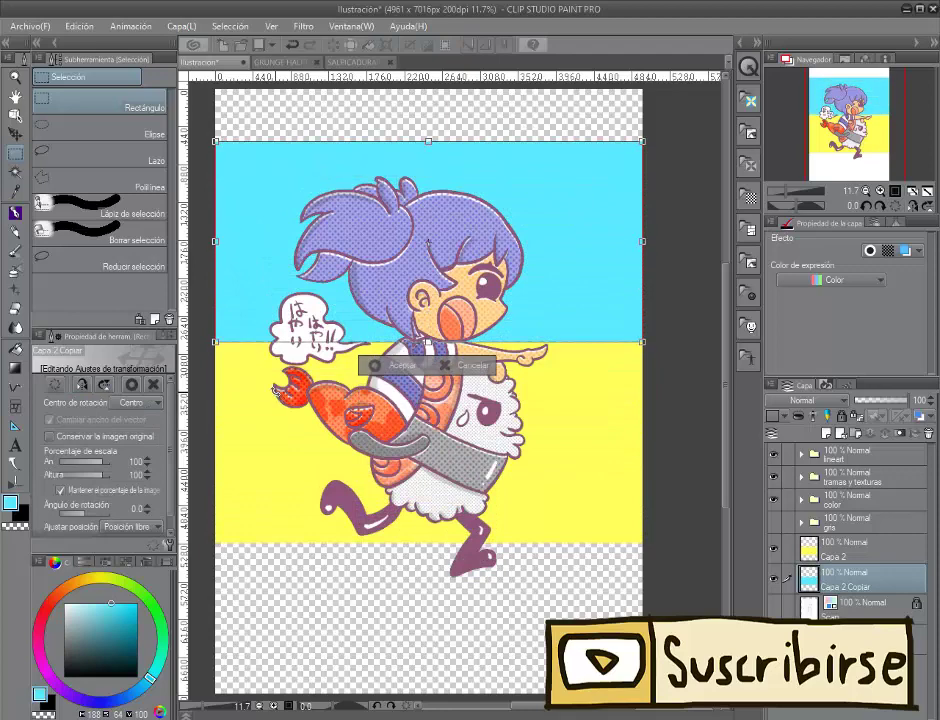
{"action": "key", "text": "Return"}
Fill the whole canvas with light grey (H 188, S 0, V 86) on a new layer below the blue band.
{"action": "key", "text": "ctrl+shift+n"}
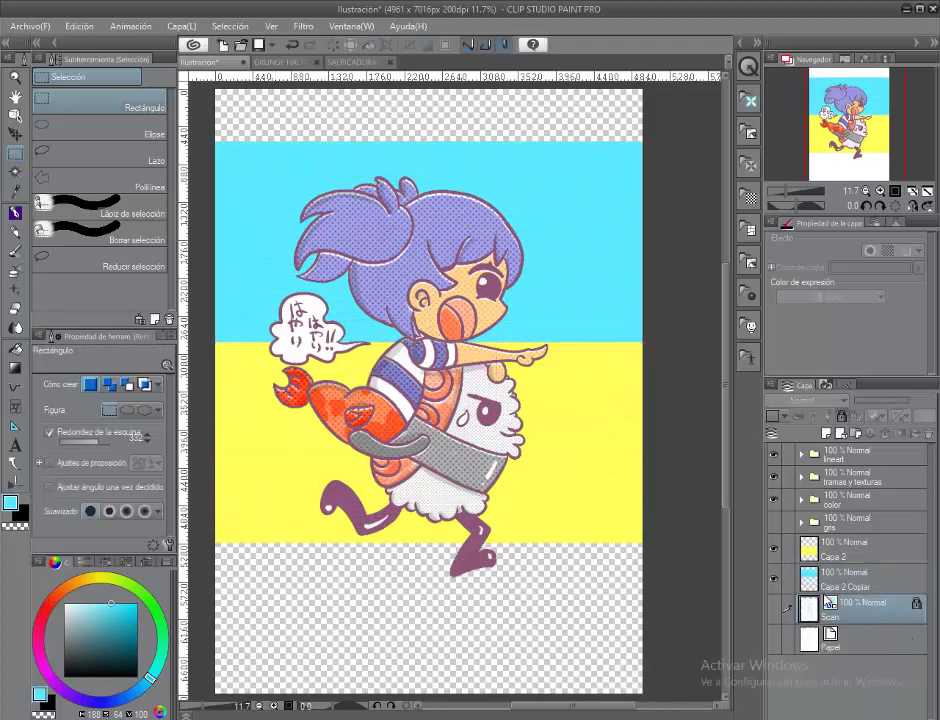
{"action": "left_click", "coordinate": [64, 613]}
{"action": "key", "text": "g"}
{"action": "left_click", "coordinate": [593, 659]}
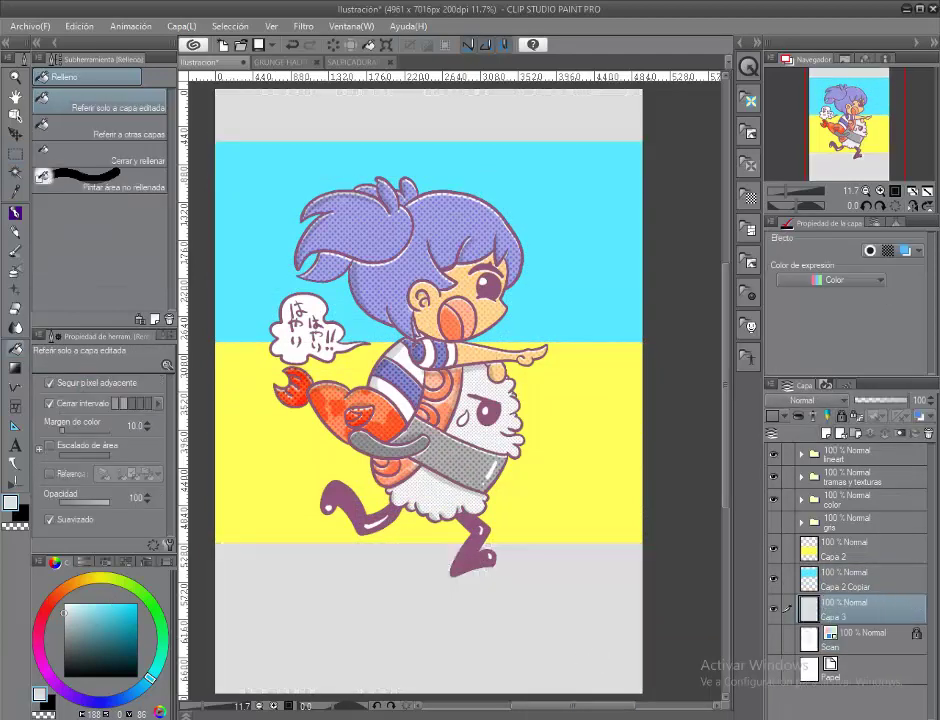
Fill a tall white rounded rectangle behind the character on a new layer below the light grey one.
{"action": "left_click", "coordinate": [826, 433]}
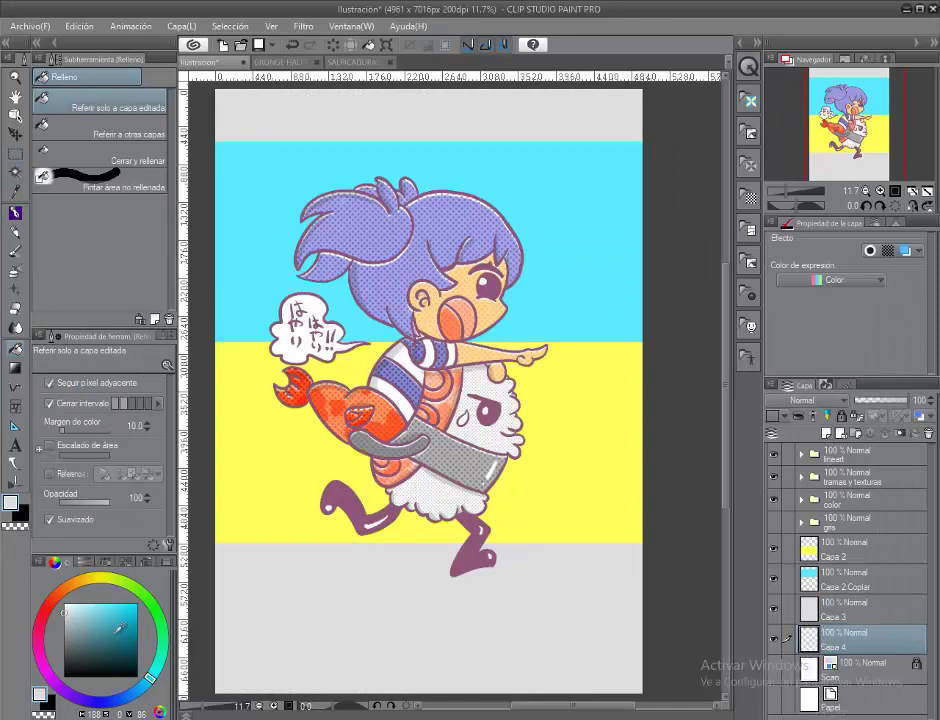
{"action": "key", "text": "m"}
{"action": "left_click_drag", "start_coordinate": [312, 122], "coordinate": [538, 618]}
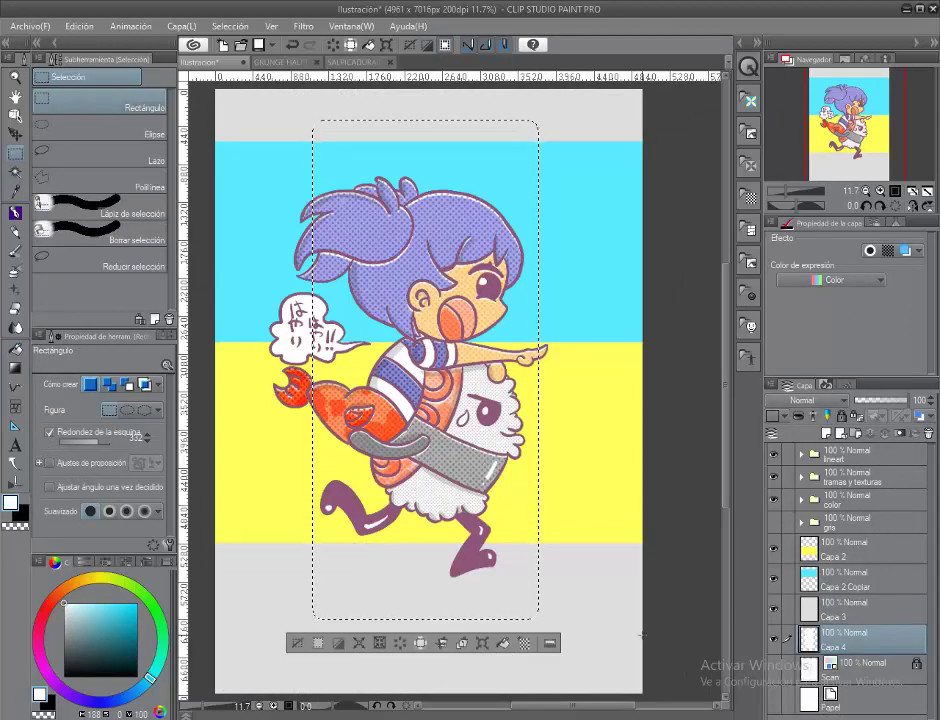
{"action": "key", "text": "ctrl+shift+i"}
Clip the light grey, blue and yellow background layers to the rounded rectangle layer below them.
{"action": "left_click", "coordinate": [845, 607]}
{"action": "key", "text": "Delete"}
{"action": "left_click", "coordinate": [845, 580]}
{"action": "key", "text": "Delete"}
{"action": "key", "text": "ctrl+d"}
{"action": "left_click", "coordinate": [845, 548]}
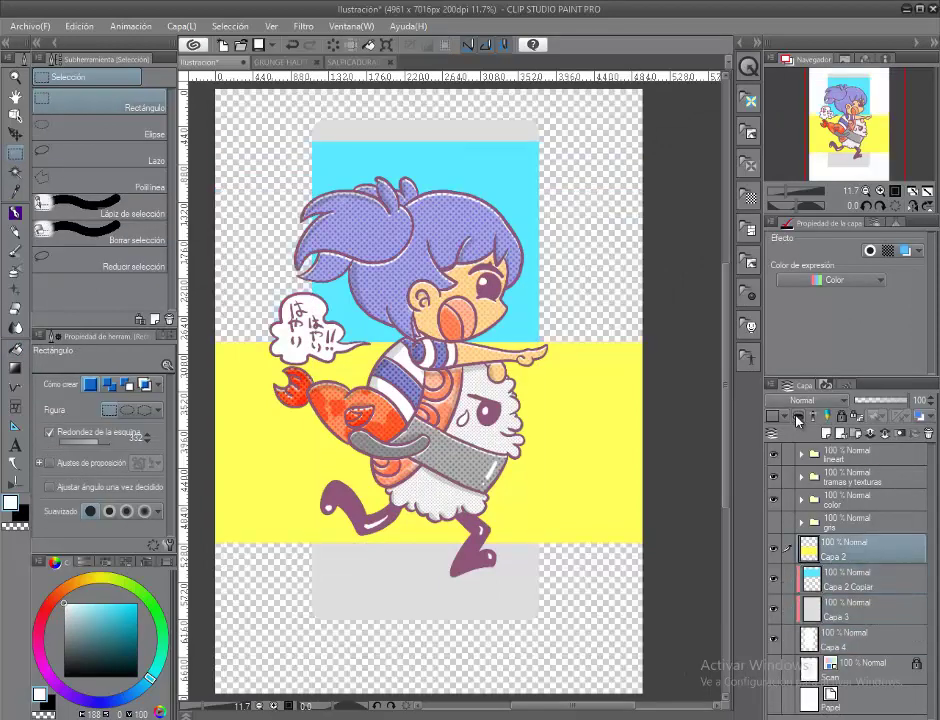
{"action": "key", "text": "Delete"}
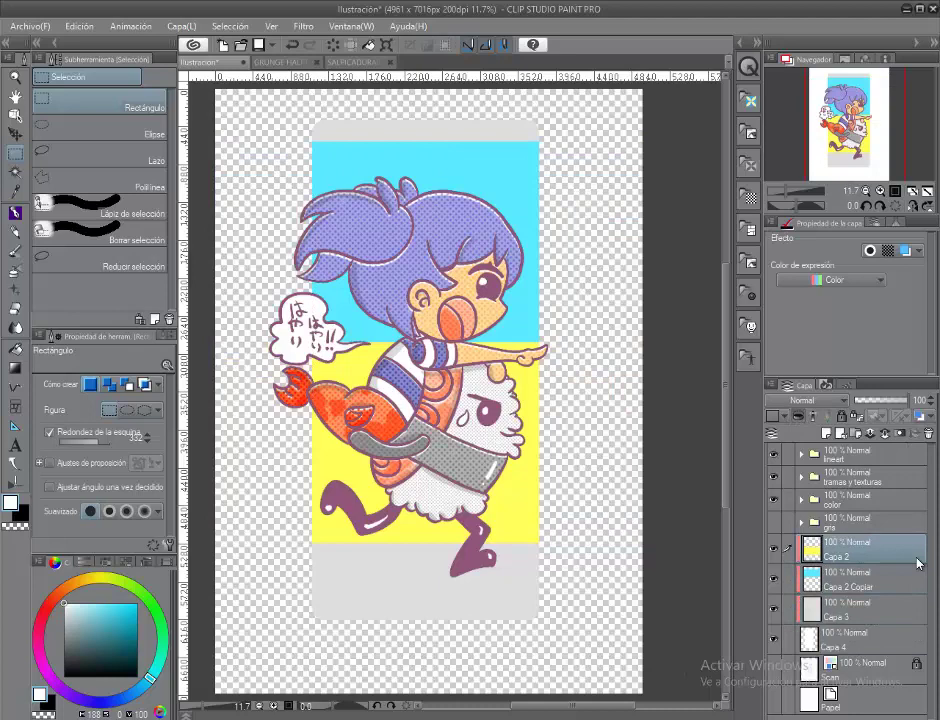
Duplicate the halftone dot layer in the tramas y texturas folder and enlarge the copy to cover the whole rounded rectangle.
{"action": "left_click", "coordinate": [801, 476]}
{"action": "left_click", "coordinate": [814, 594]}
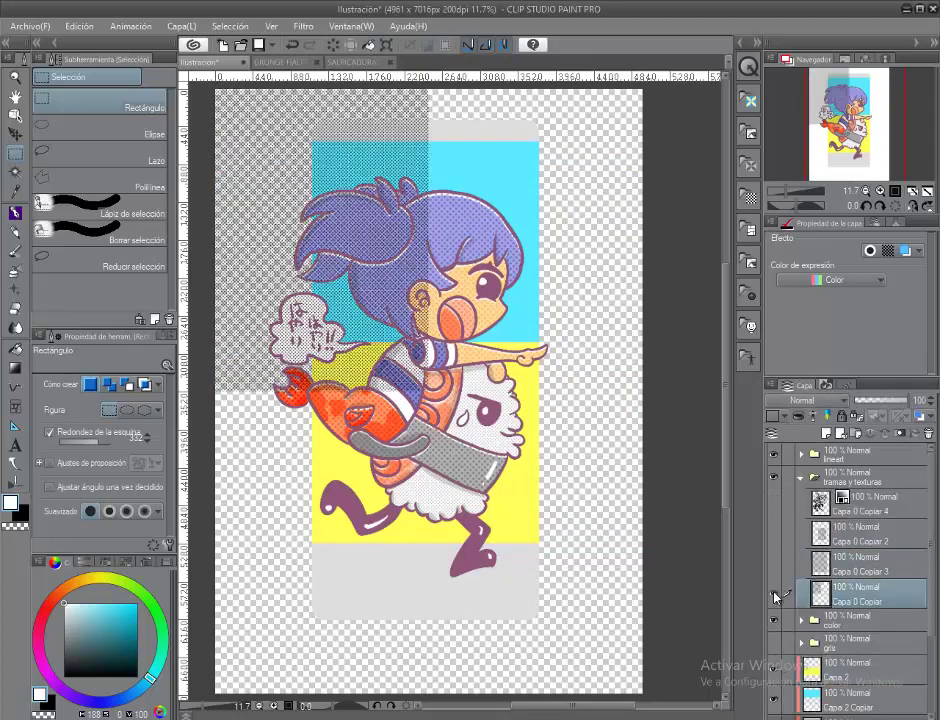
{"action": "key", "text": "ctrl+c"}
{"action": "key", "text": "ctrl+v"}
{"action": "key", "text": "ctrl+t"}
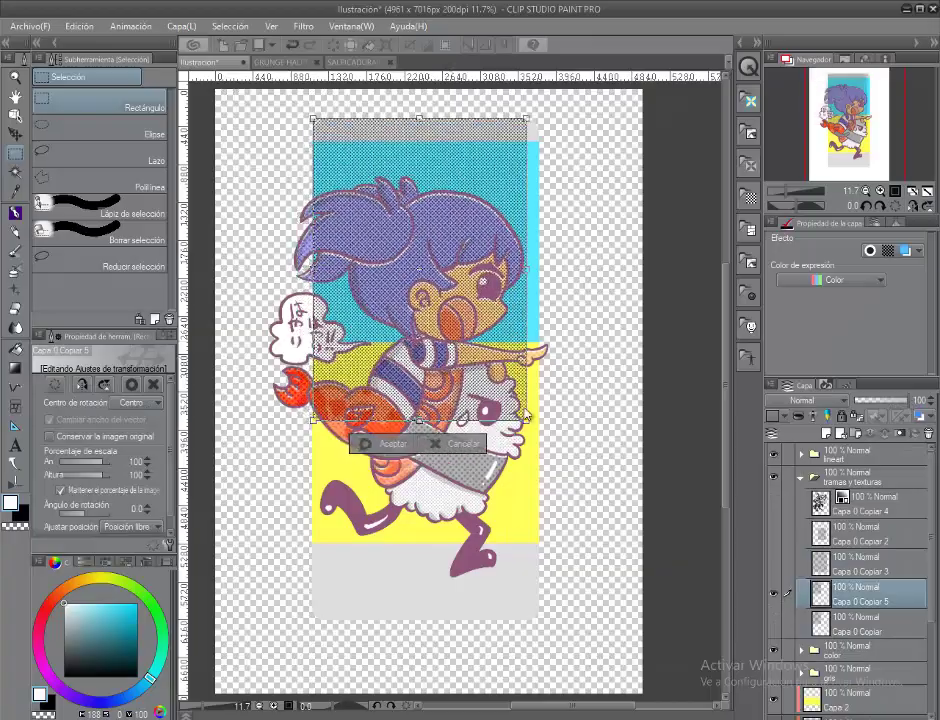
{"action": "left_click_drag", "start_coordinate": [404, 436], "coordinate": [450, 627]}
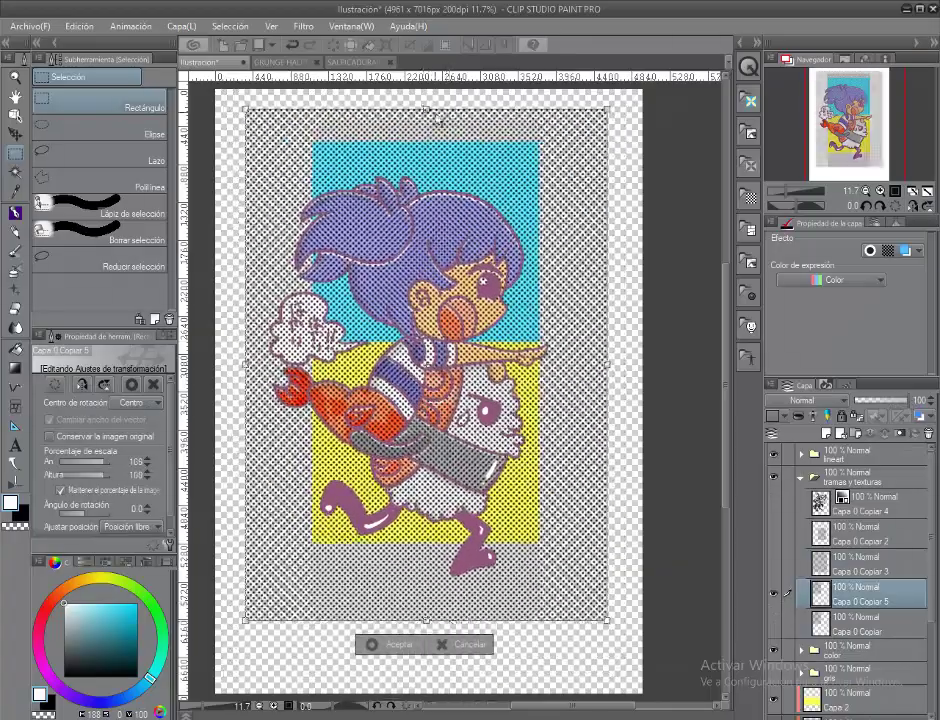
{"action": "left_click", "coordinate": [396, 645]}
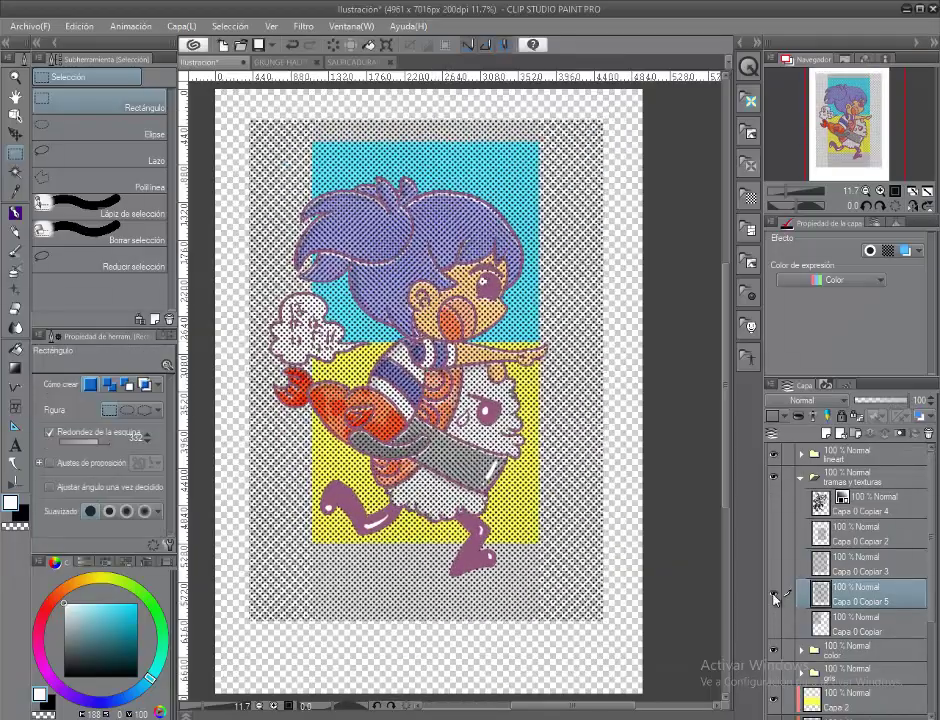
Convert the enlarged halftone dots to a selection, hide their layer, and add a clipped layer above the yellow band.
{"action": "left_click", "coordinate": [271, 26]}
{"action": "left_click", "coordinate": [360, 420]}
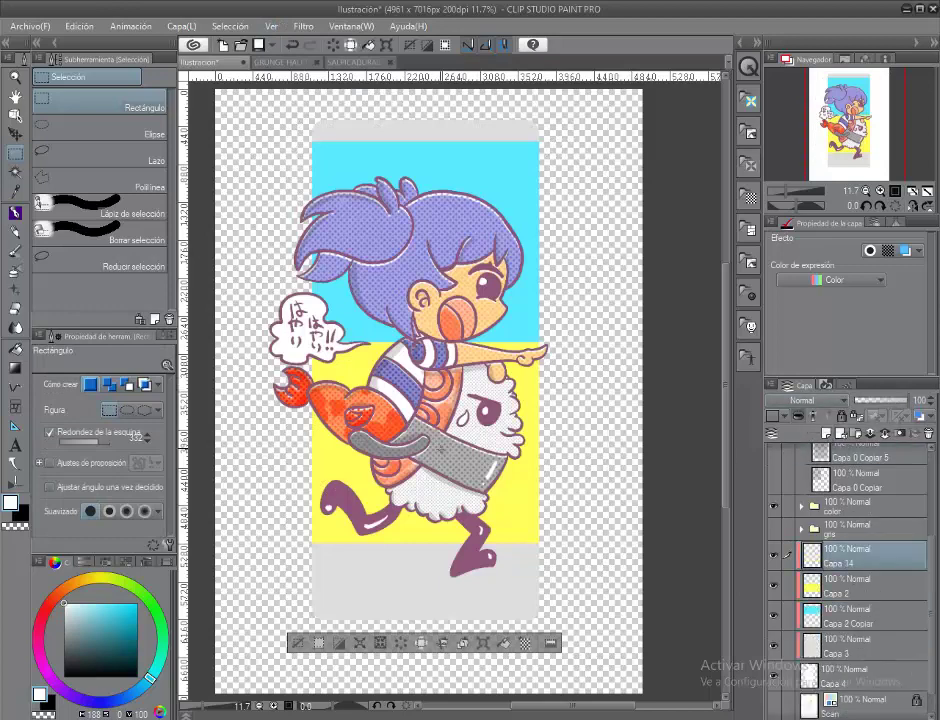
{"action": "left_click", "coordinate": [148, 600]}
{"action": "scroll", "coordinate": [436, 266], "scroll_direction": "up", "scroll_amount": 3}
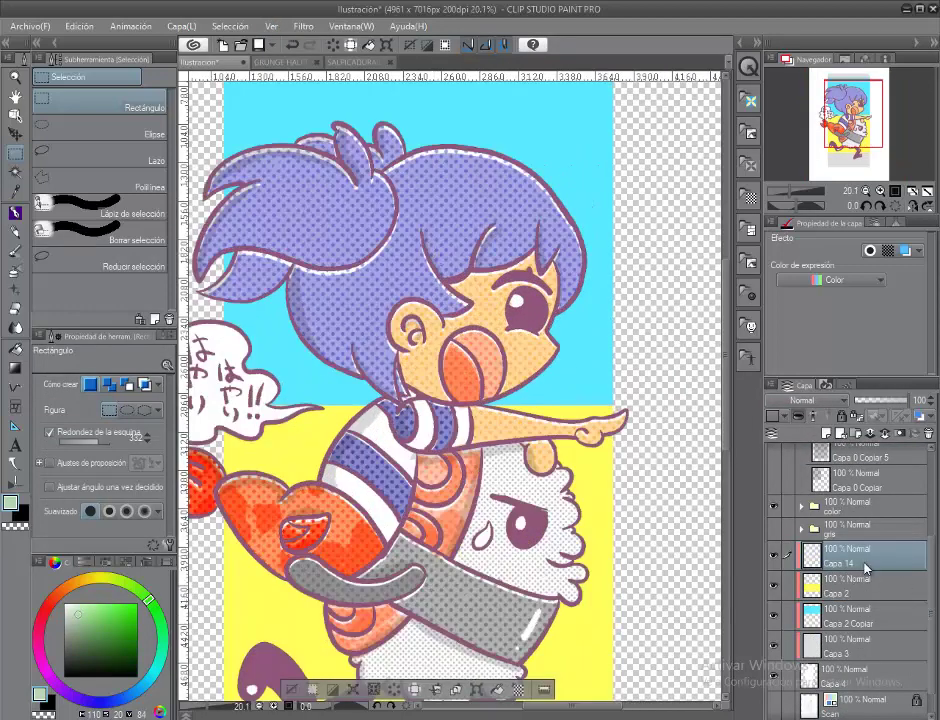
Paint the selected dots across the blue band with the Rellenar mono marker on a clipped Multiplicación layer directly above it.
{"action": "left_click", "coordinate": [815, 400]}
{"action": "left_click", "coordinate": [785, 36]}
{"action": "key", "text": "p"}
{"action": "left_click", "coordinate": [141, 77]}
{"action": "left_click", "coordinate": [100, 157]}
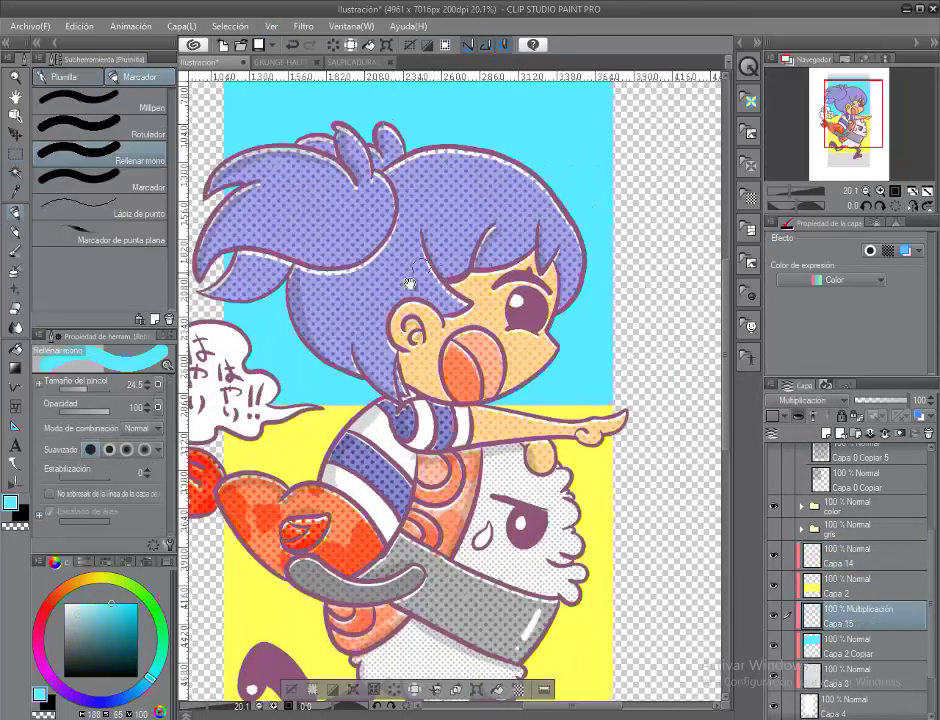
{"action": "left_click_drag", "start_coordinate": [405, 273], "coordinate": [515, 273]}
{"action": "scroll", "coordinate": [460, 403], "scroll_direction": "right", "scroll_amount": 3}
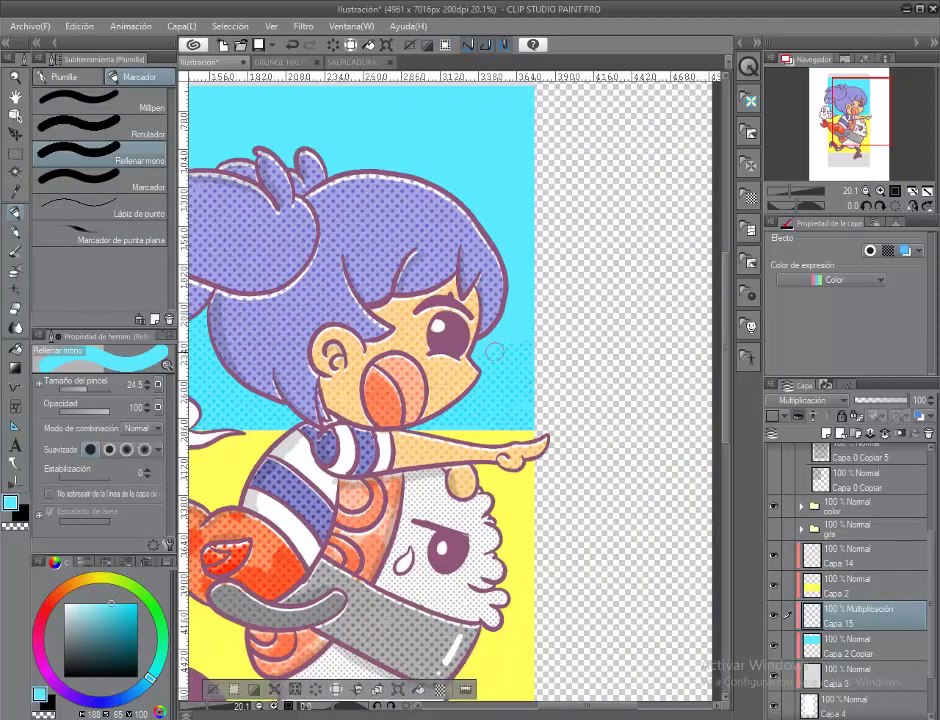
{"action": "scroll", "coordinate": [492, 216], "scroll_direction": "up", "scroll_amount": 3}
{"action": "scroll", "coordinate": [410, 365], "scroll_direction": "up", "scroll_amount": 2}
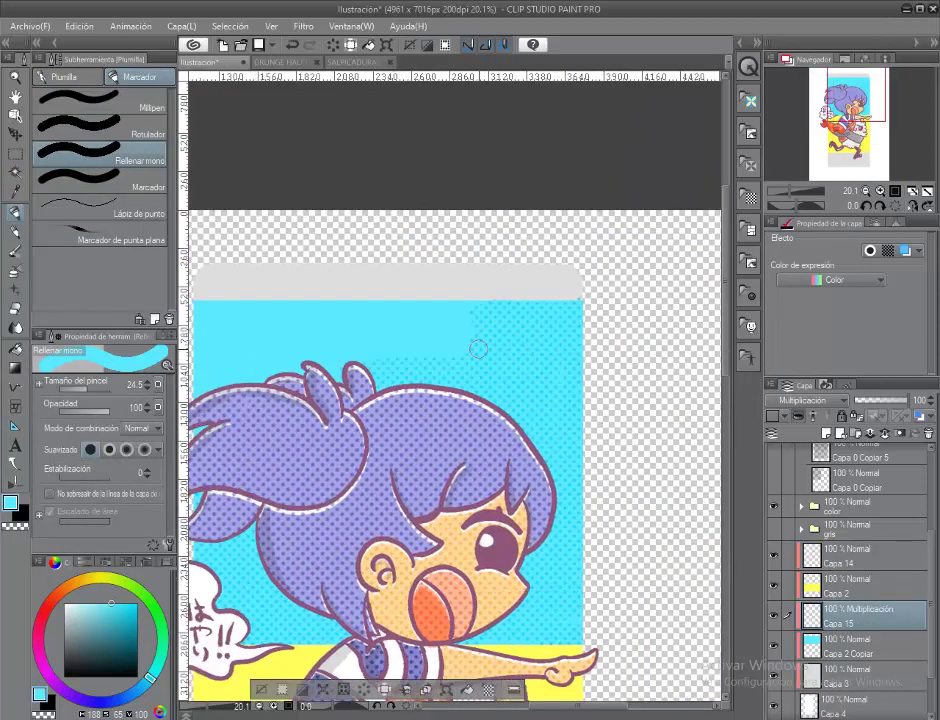
{"action": "scroll", "coordinate": [478, 346], "scroll_direction": "left", "scroll_amount": 3}
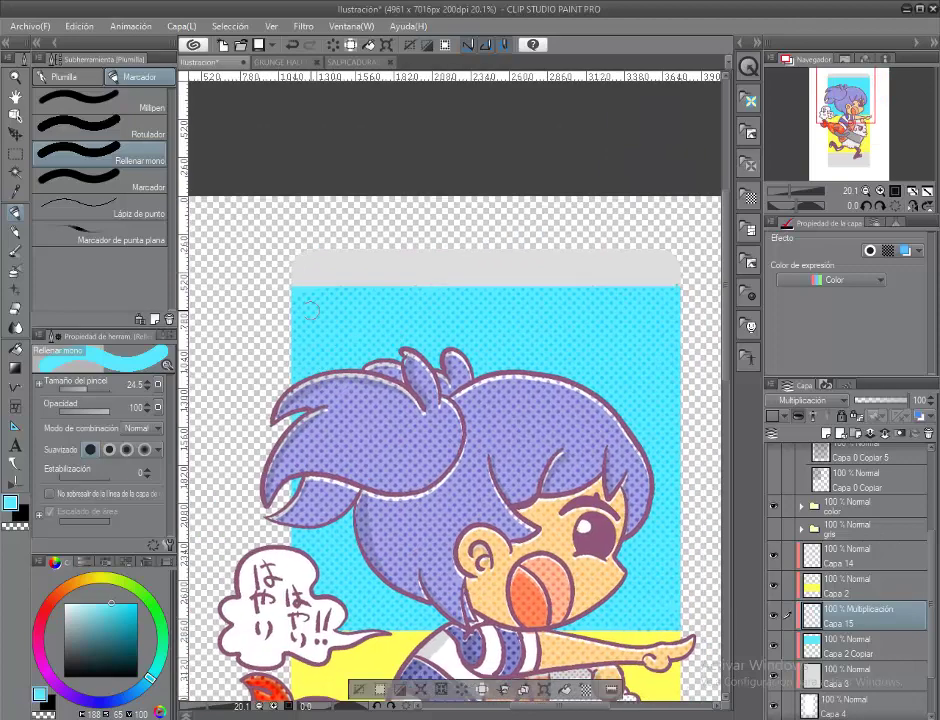
Paint the selected dots across the yellow band in muted yellow (H 60, S 28, V 84) on a new Multiplicación layer above it.
{"action": "scroll", "coordinate": [333, 339], "scroll_direction": "down", "scroll_amount": 3}
{"action": "key", "text": "ctrl+shift+n"}
{"action": "left_click", "coordinate": [392, 487], "text": "alt"}
{"action": "left_click", "coordinate": [805, 400]}
{"action": "left_click", "coordinate": [798, 37]}
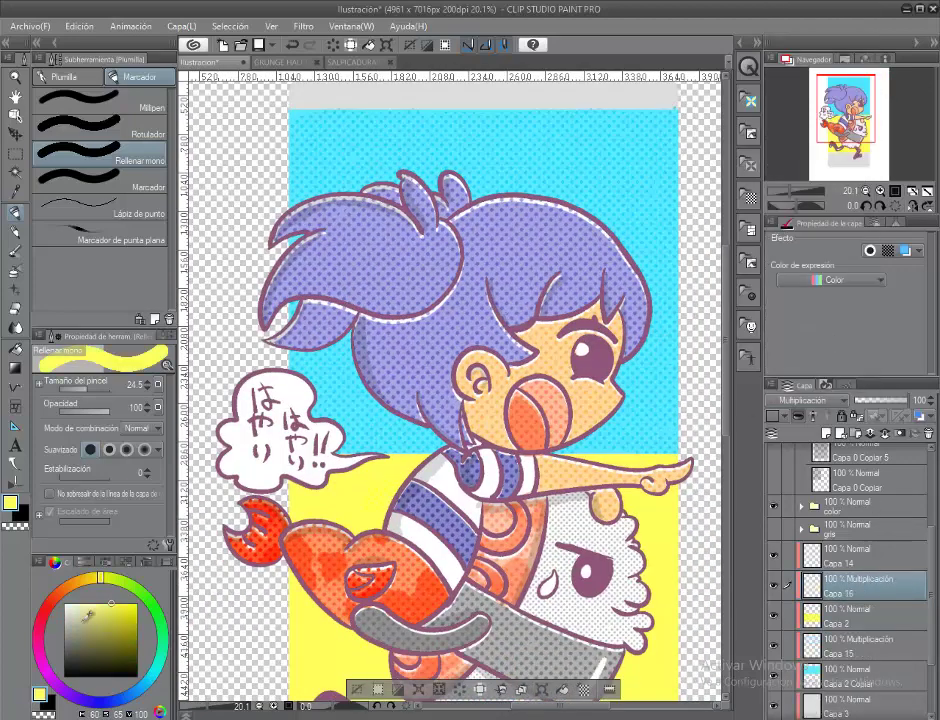
{"action": "scroll", "coordinate": [270, 320], "scroll_direction": "down", "scroll_amount": 3}
{"action": "scroll", "coordinate": [445, 325], "scroll_direction": "left", "scroll_amount": 2}
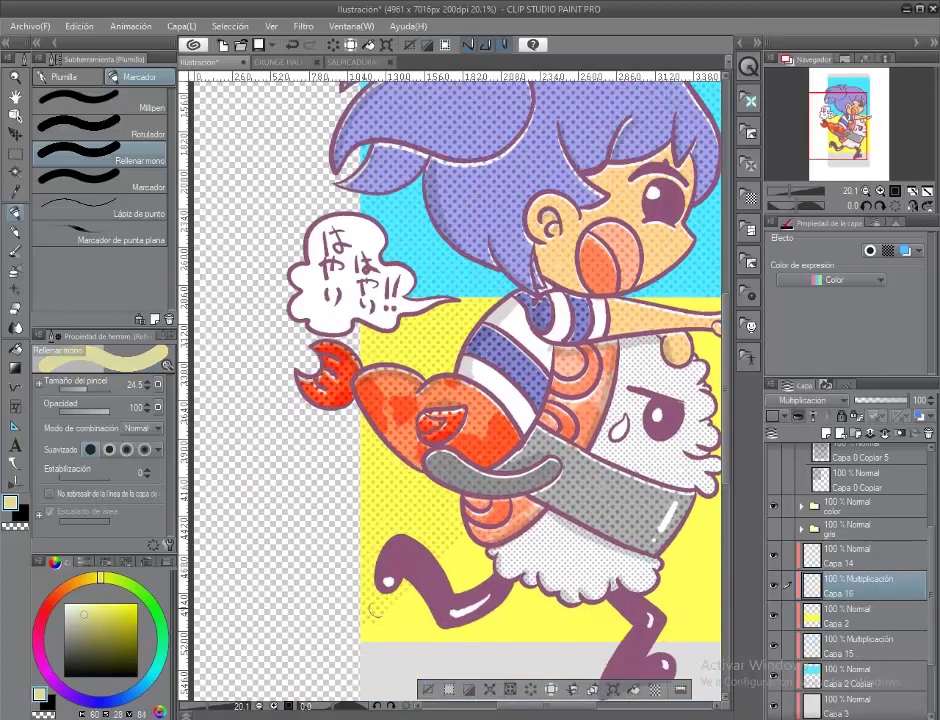
{"action": "scroll", "coordinate": [405, 628], "scroll_direction": "right", "scroll_amount": 2}
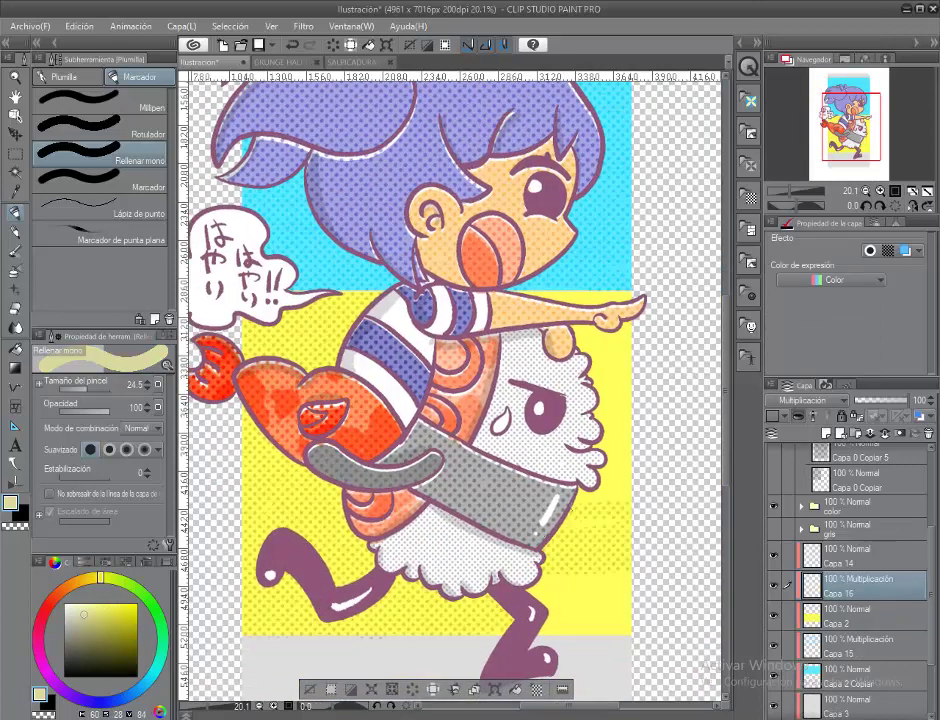
{"action": "scroll", "coordinate": [626, 368], "scroll_direction": "up", "scroll_amount": 1}
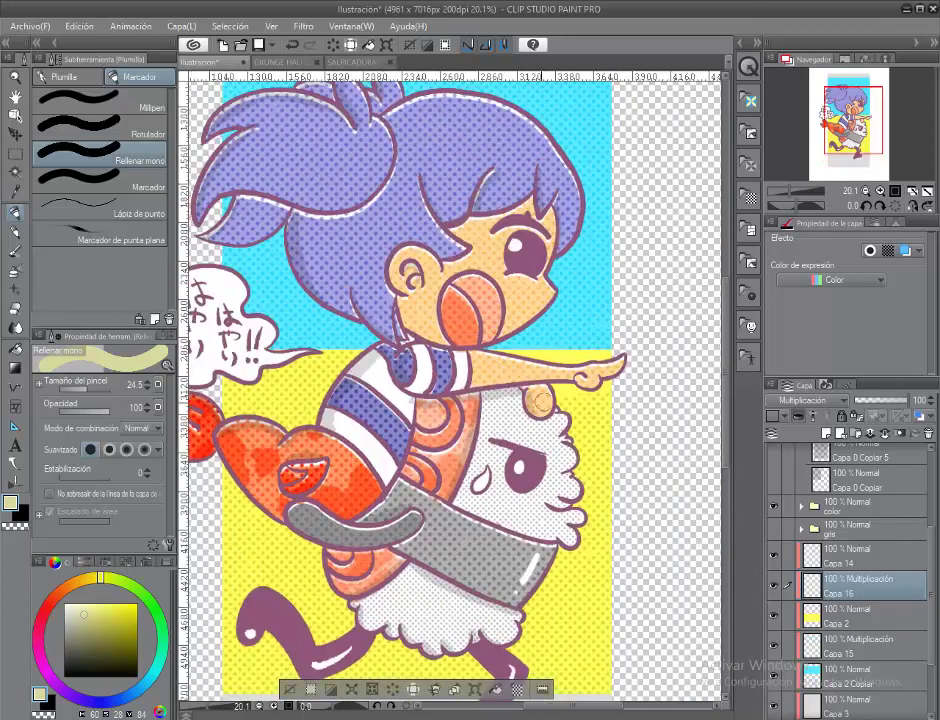
{"action": "scroll", "coordinate": [552, 348], "scroll_direction": "up", "scroll_amount": 2}
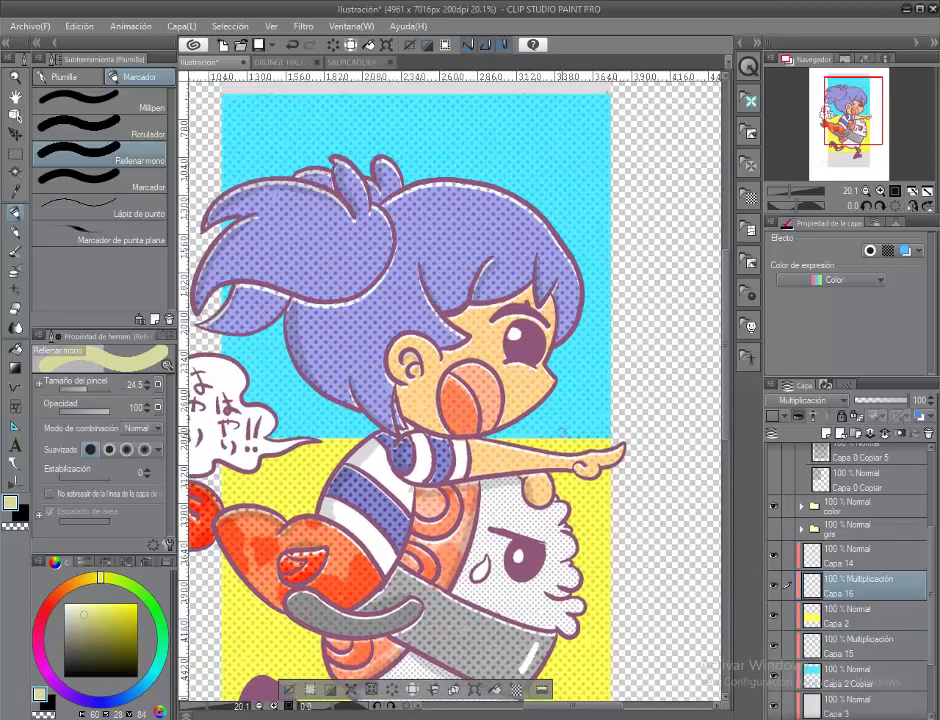
Paint the selected dots over the upper and lower grey areas in light grey (H 0, S 0, V 87) on a new Multiplicación layer.
{"action": "scroll", "coordinate": [497, 372], "scroll_direction": "down", "scroll_amount": 5}
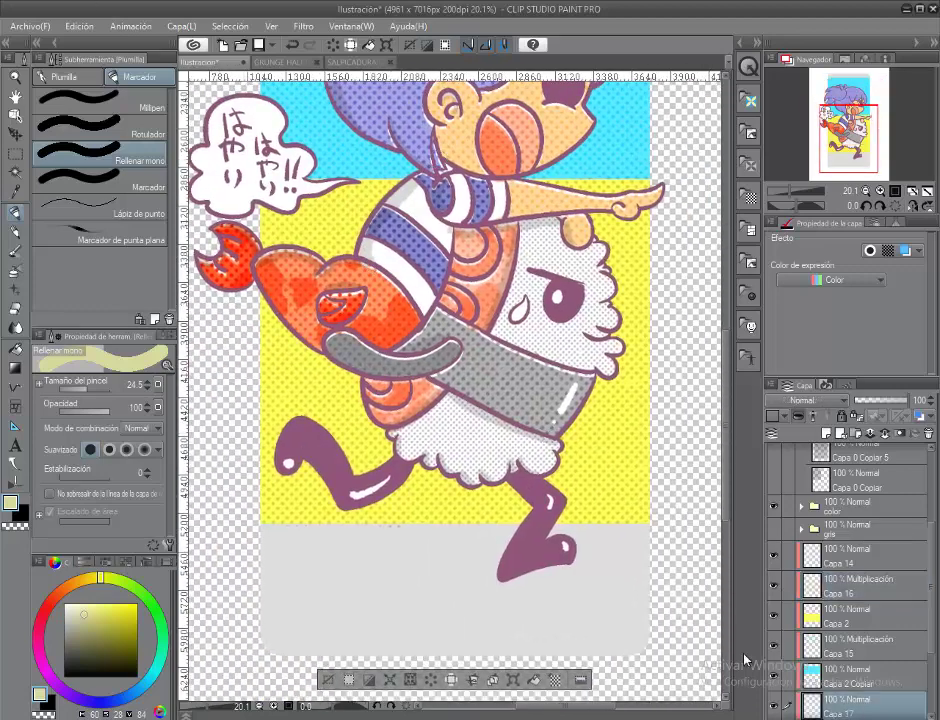
{"action": "scroll", "coordinate": [818, 405], "scroll_direction": "down", "scroll_amount": 2}
{"action": "left_click_drag", "start_coordinate": [221, 465], "coordinate": [309, 372]}
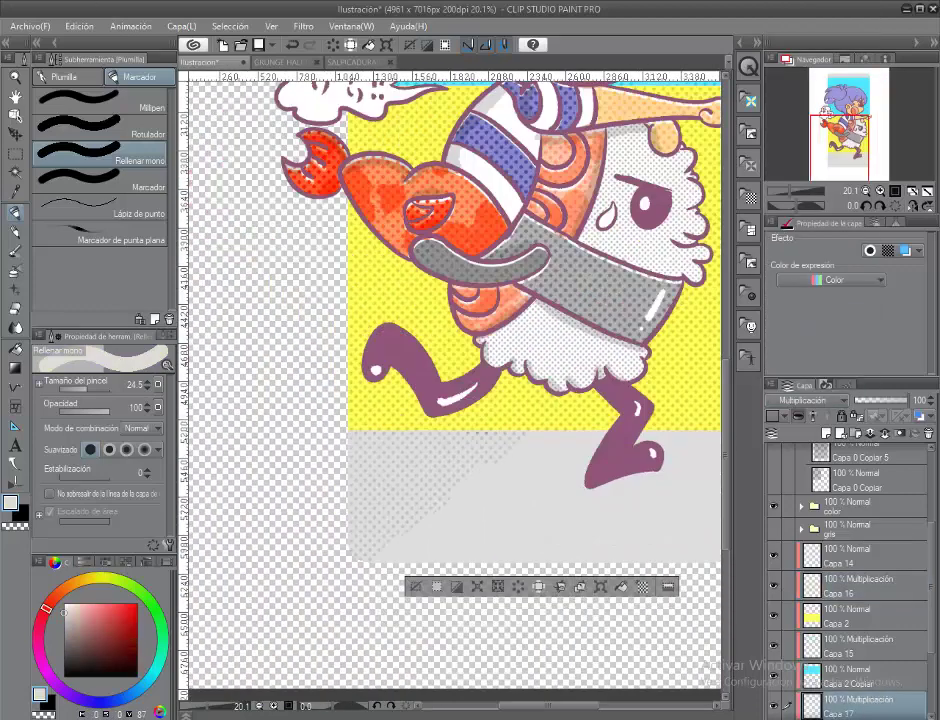
{"action": "left_click_drag", "start_coordinate": [586, 430], "coordinate": [466, 450]}
{"action": "scroll", "coordinate": [588, 569], "scroll_direction": "up", "scroll_amount": 10}
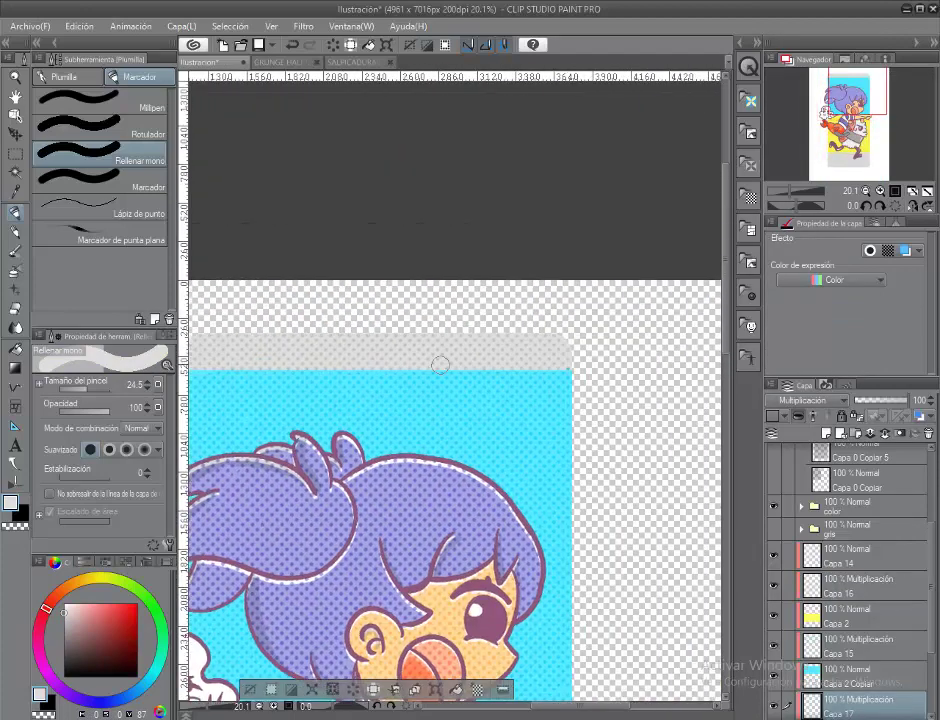
{"action": "left_click_drag", "start_coordinate": [440, 364], "coordinate": [595, 309]}
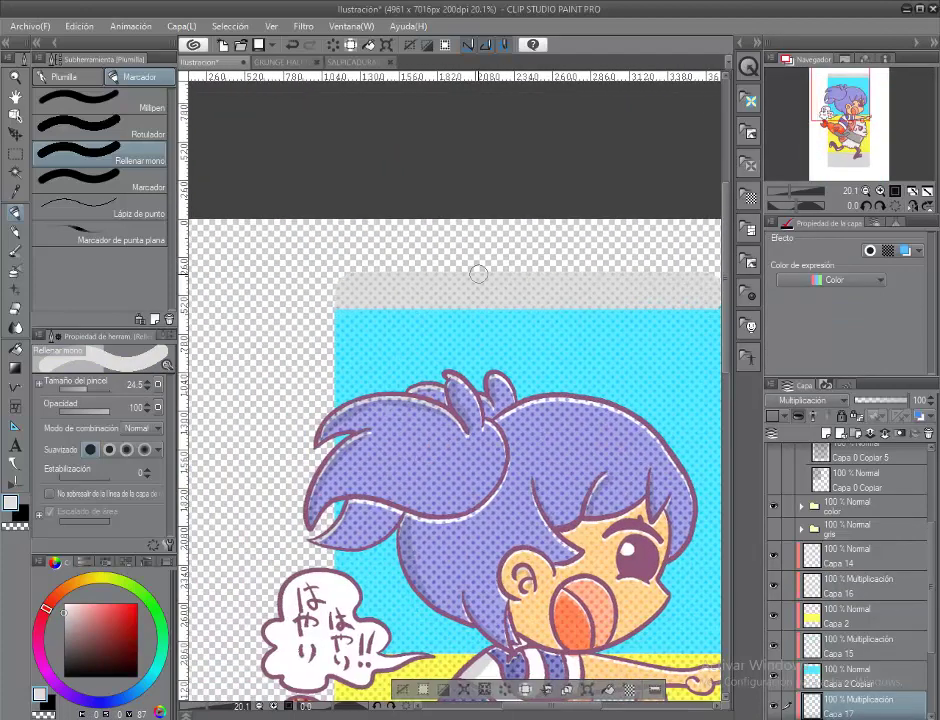
{"action": "double_click", "coordinate": [14, 98]}
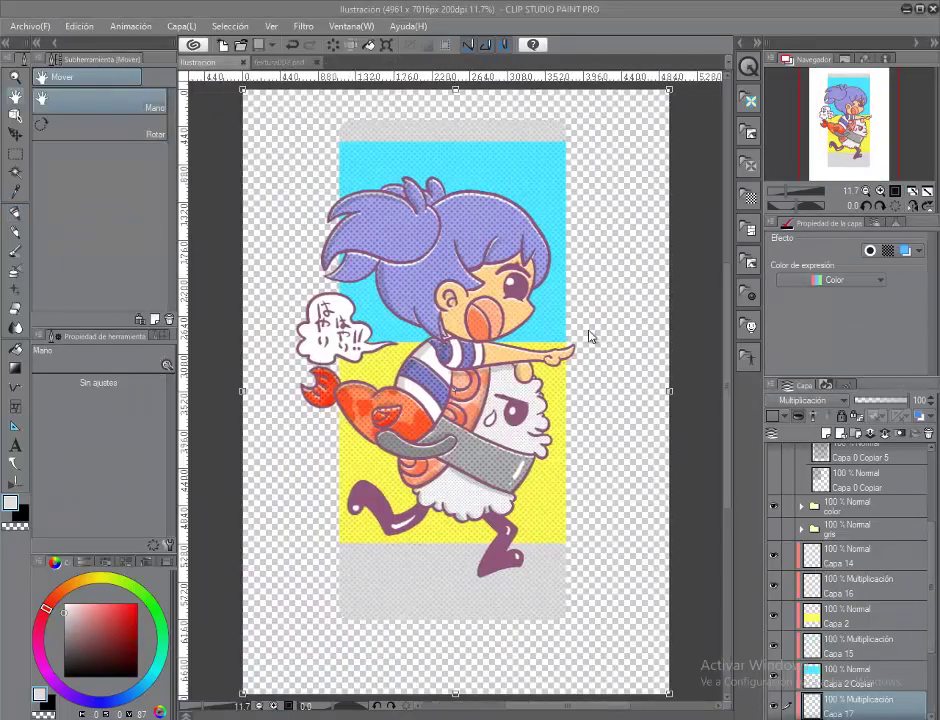
Copy the grunge texture from textura002.psd into the illustration's tramas y texturas folder.
{"action": "left_click", "coordinate": [290, 63]}
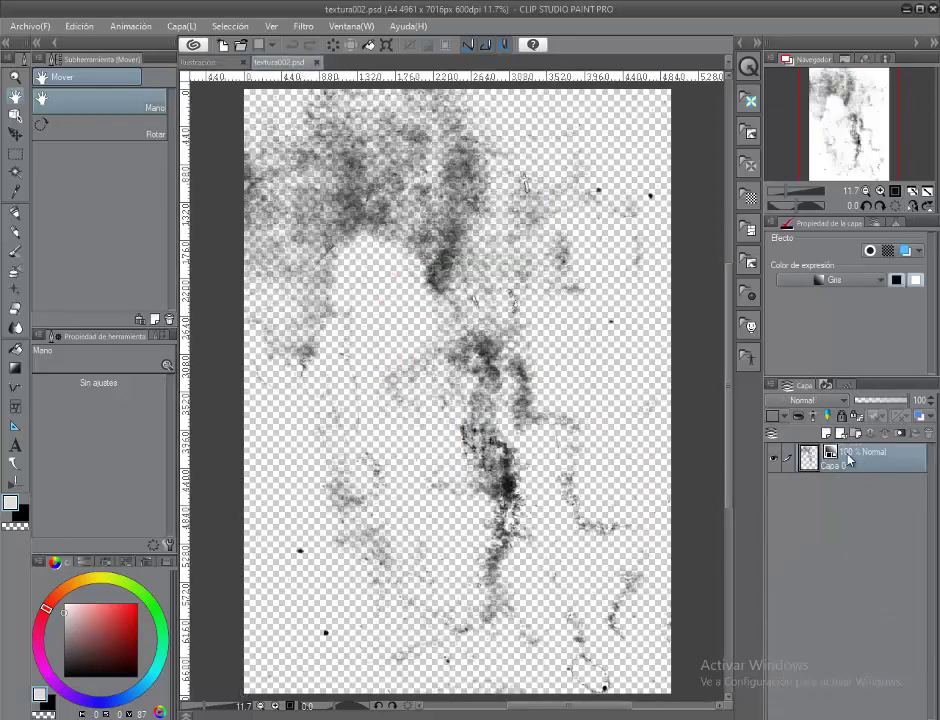
{"action": "left_click", "coordinate": [198, 62]}
{"action": "left_click", "coordinate": [801, 477]}
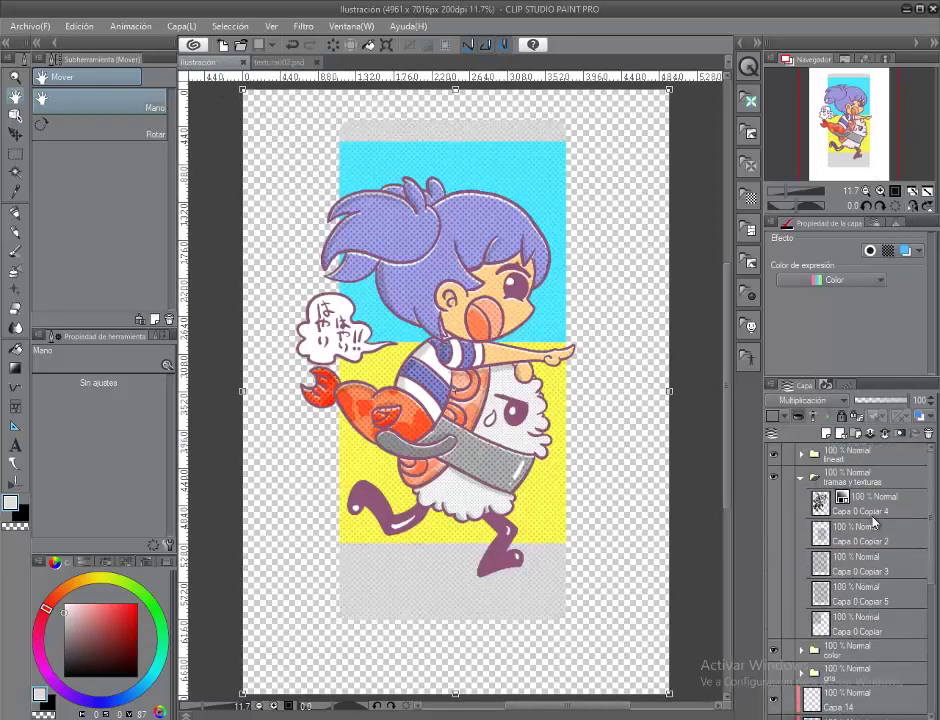
{"action": "key", "text": "ctrl+v"}
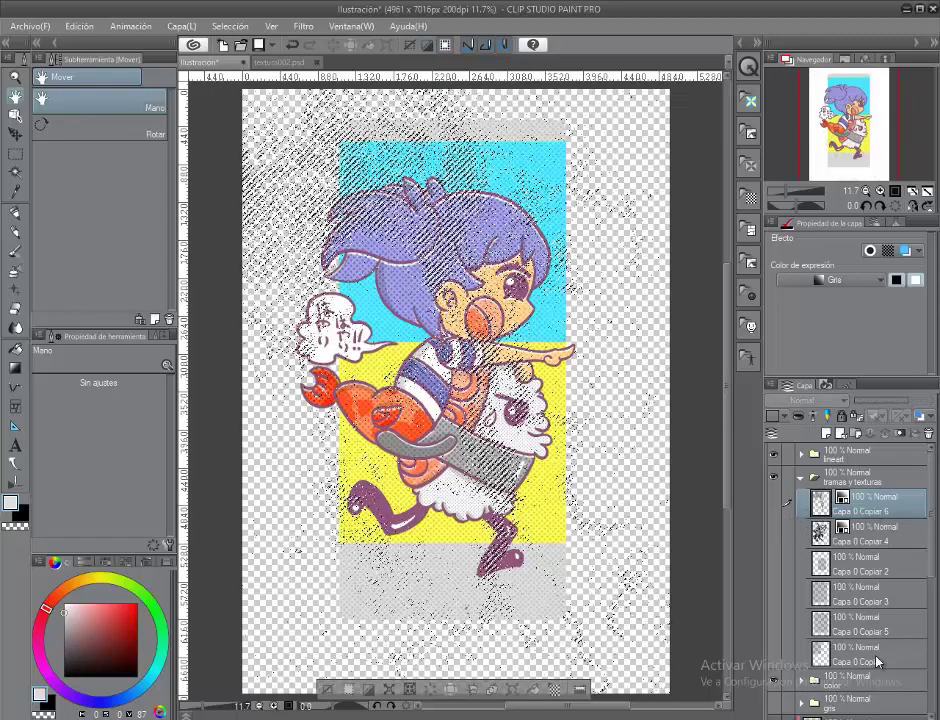
Fill the grunge texture selection with pale pink (H 317, S 27, V 88) on a clipped Multiplicación layer above the yellow band's dots.
{"action": "scroll", "coordinate": [868, 634], "scroll_direction": "down", "scroll_amount": 5}
{"action": "scroll", "coordinate": [868, 634], "scroll_direction": "up", "scroll_amount": 3}
{"action": "left_click", "coordinate": [860, 560]}
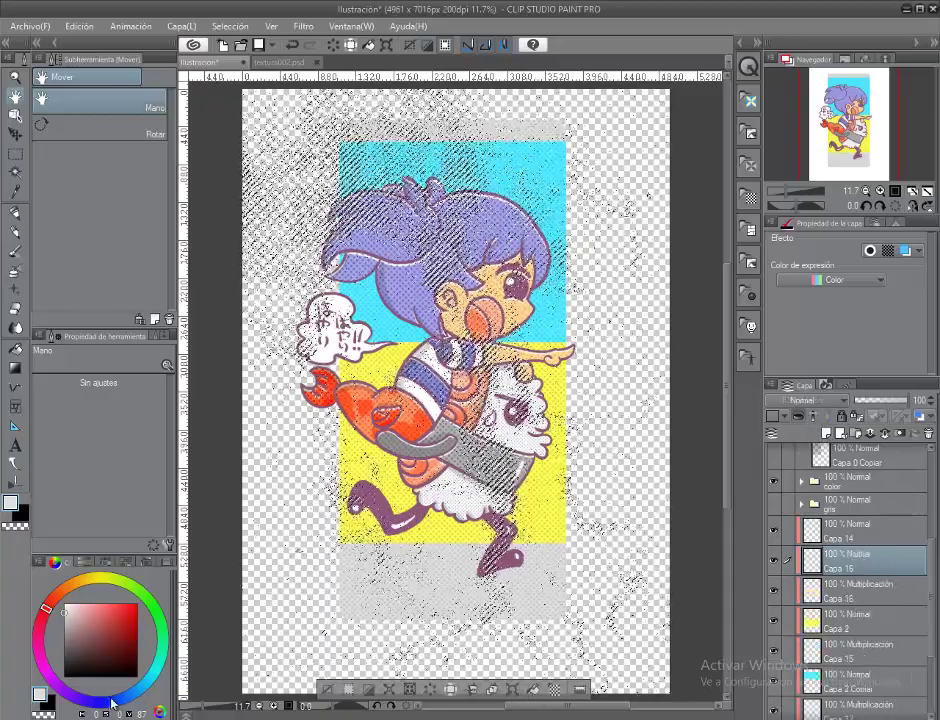
{"action": "left_click", "coordinate": [40, 656]}
{"action": "left_click", "coordinate": [83, 611]}
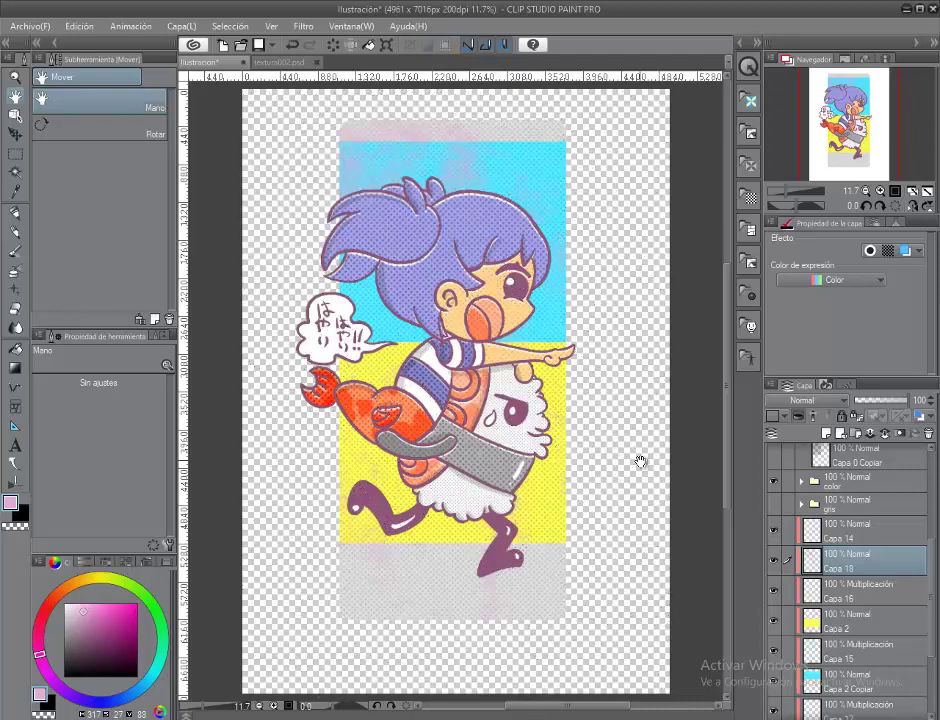
{"action": "left_click", "coordinate": [802, 400]}
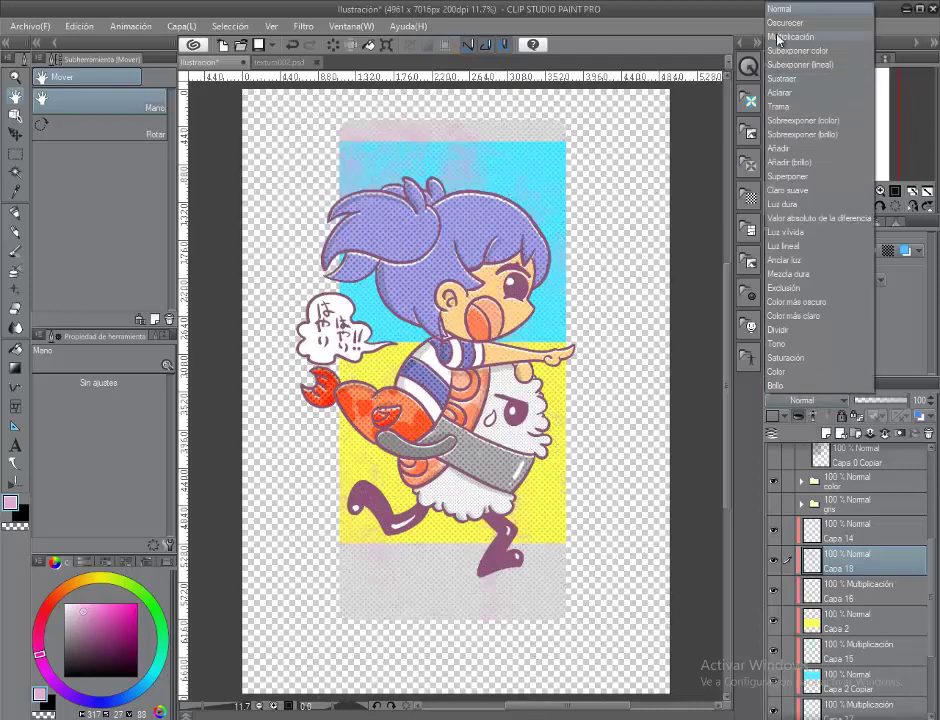
{"action": "left_click", "coordinate": [800, 36]}
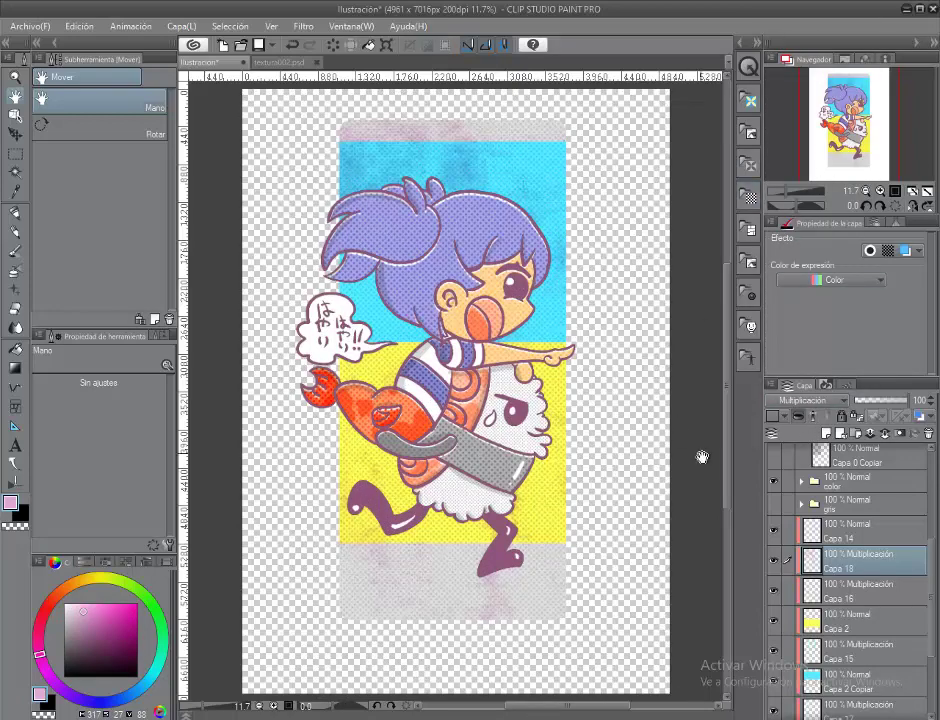
Add a clipped layer above the sombras layer in the color folder and set its blending mode to Trama.
{"action": "scroll", "coordinate": [828, 540], "scroll_direction": "up", "scroll_amount": 3}
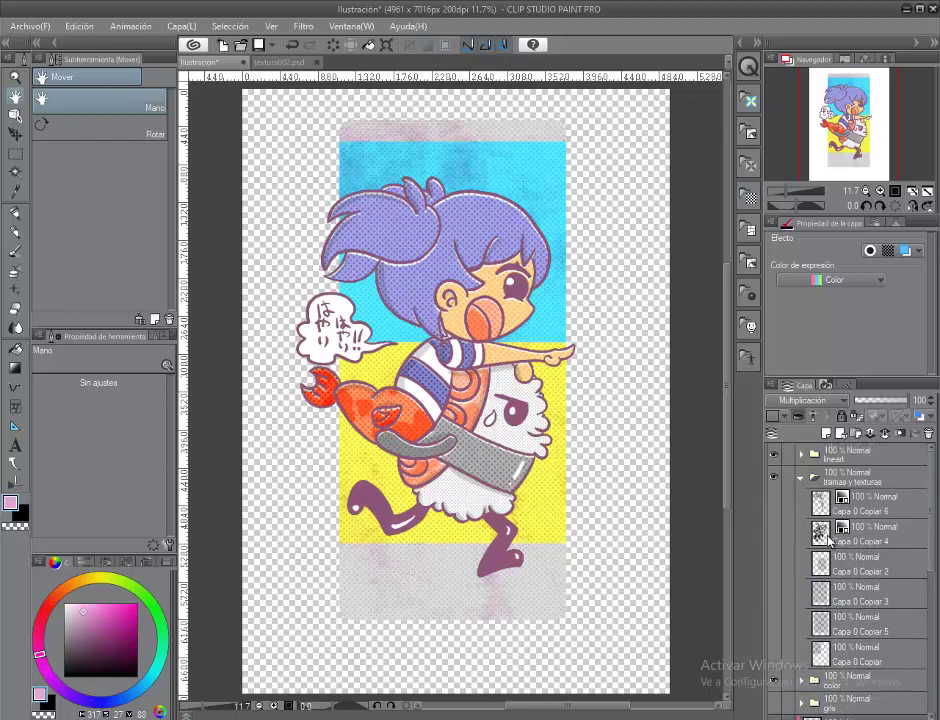
{"action": "scroll", "coordinate": [825, 681], "scroll_direction": "down", "scroll_amount": 1}
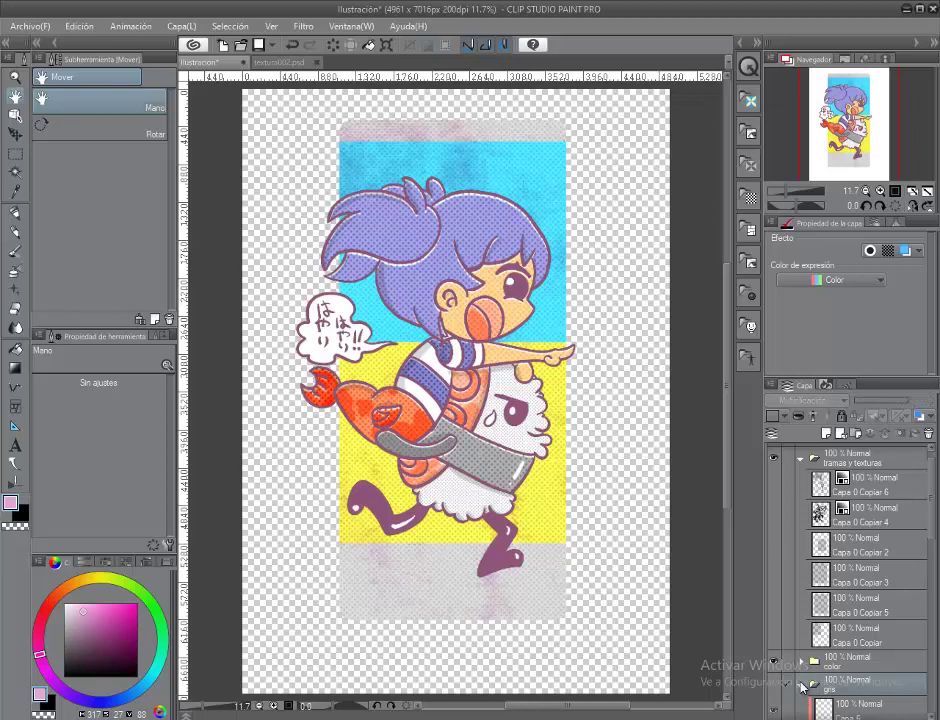
{"action": "left_click", "coordinate": [801, 662]}
{"action": "left_click", "coordinate": [860, 711]}
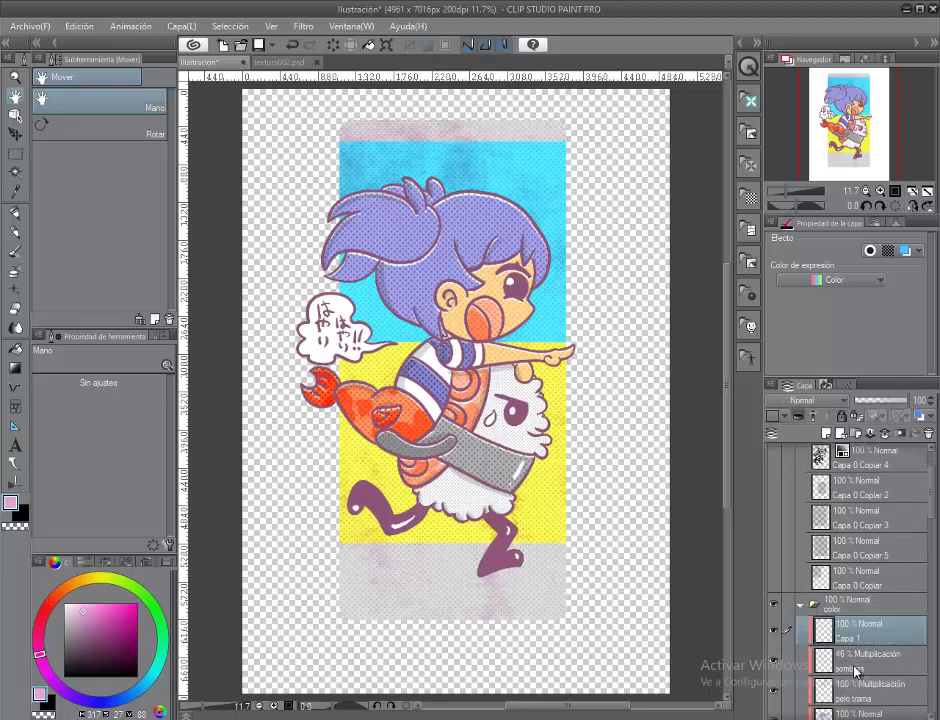
{"action": "left_click", "coordinate": [826, 433]}
{"action": "left_click", "coordinate": [807, 405]}
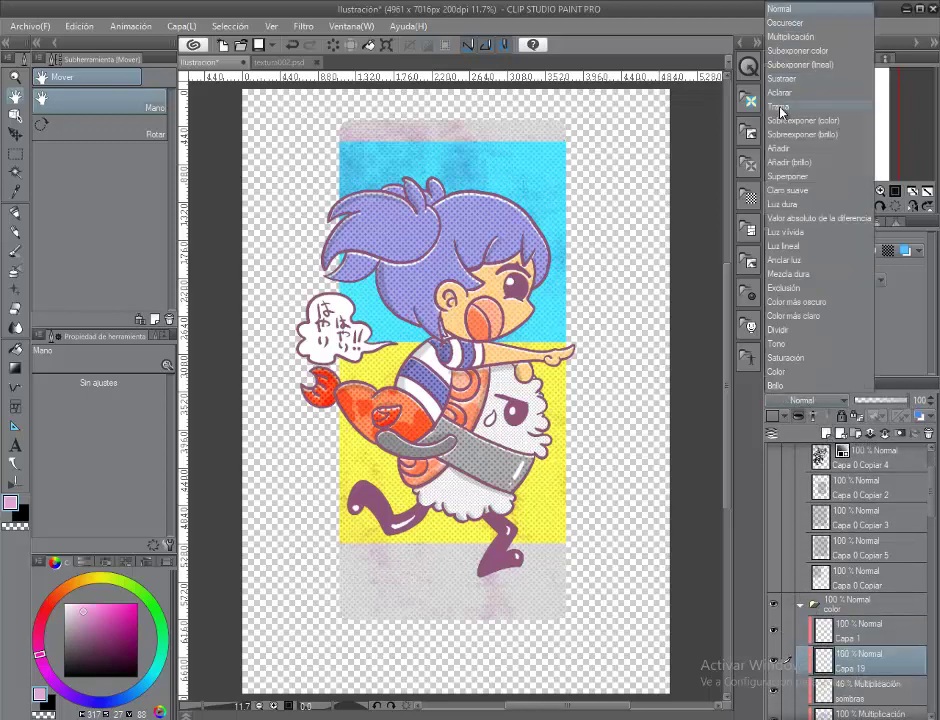
{"action": "left_click", "coordinate": [848, 107]}
Paint highlights on the character's fringe with the plumilla kenny pen in light yellow (H 62, S 55, V 100).
{"action": "left_click_drag", "start_coordinate": [116, 585], "coordinate": [104, 586]}
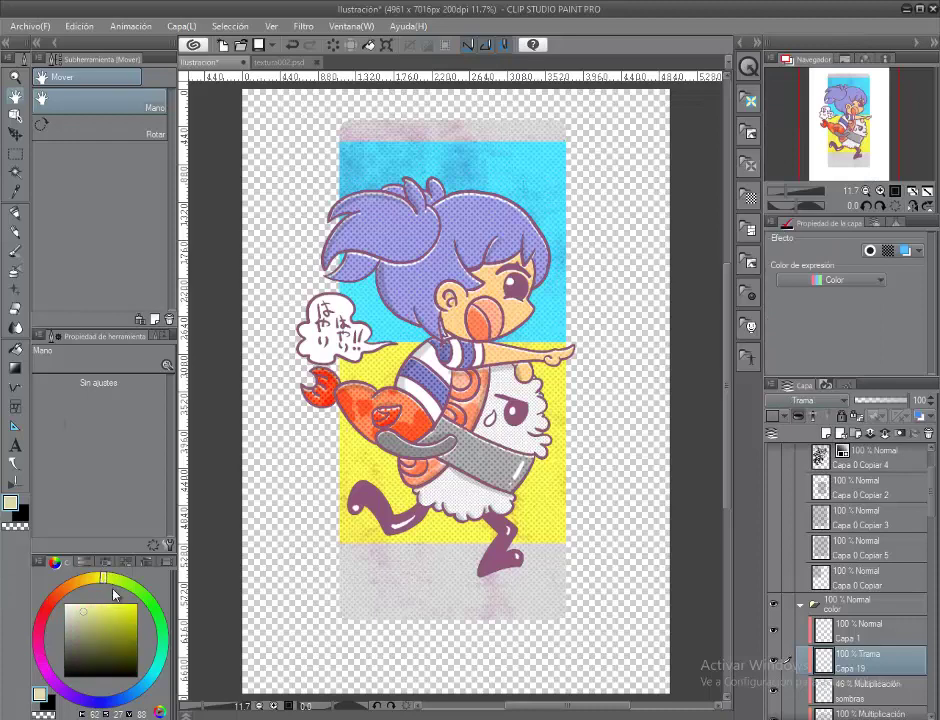
{"action": "scroll", "coordinate": [530, 215], "scroll_direction": "up", "scroll_amount": 4}
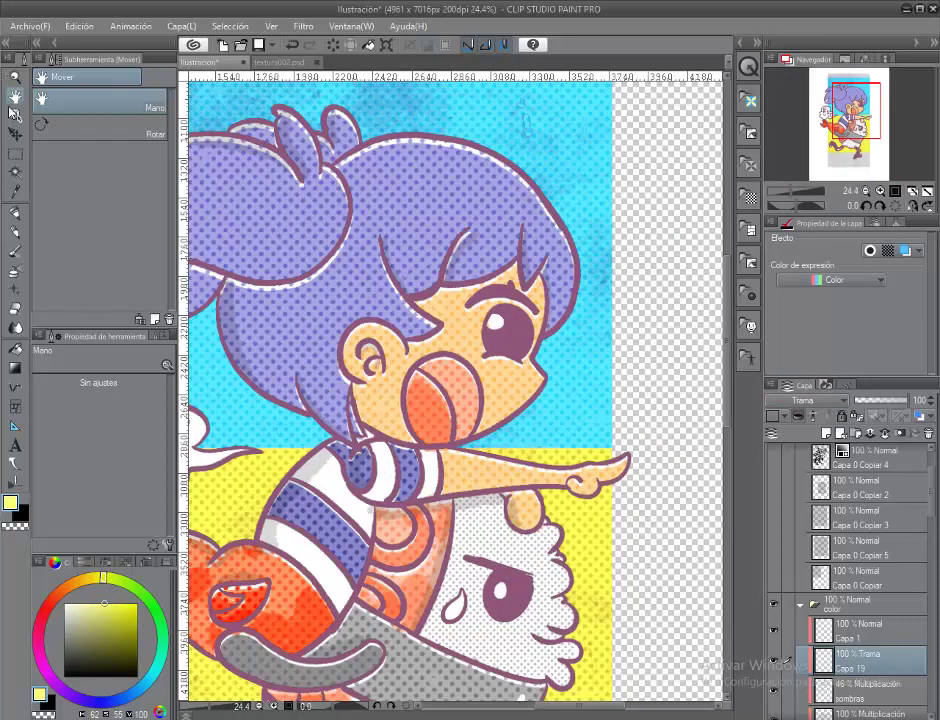
{"action": "key", "text": "p"}
{"action": "left_click", "coordinate": [64, 77]}
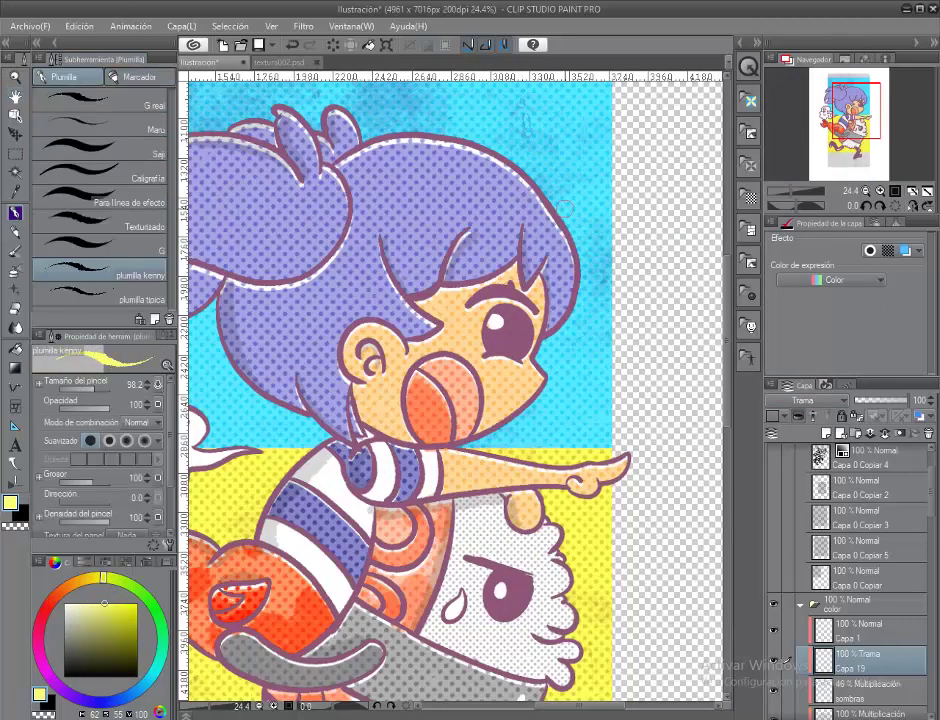
{"action": "left_click_drag", "start_coordinate": [367, 279], "coordinate": [453, 298]}
{"action": "left_click_drag", "start_coordinate": [353, 302], "coordinate": [366, 171]}
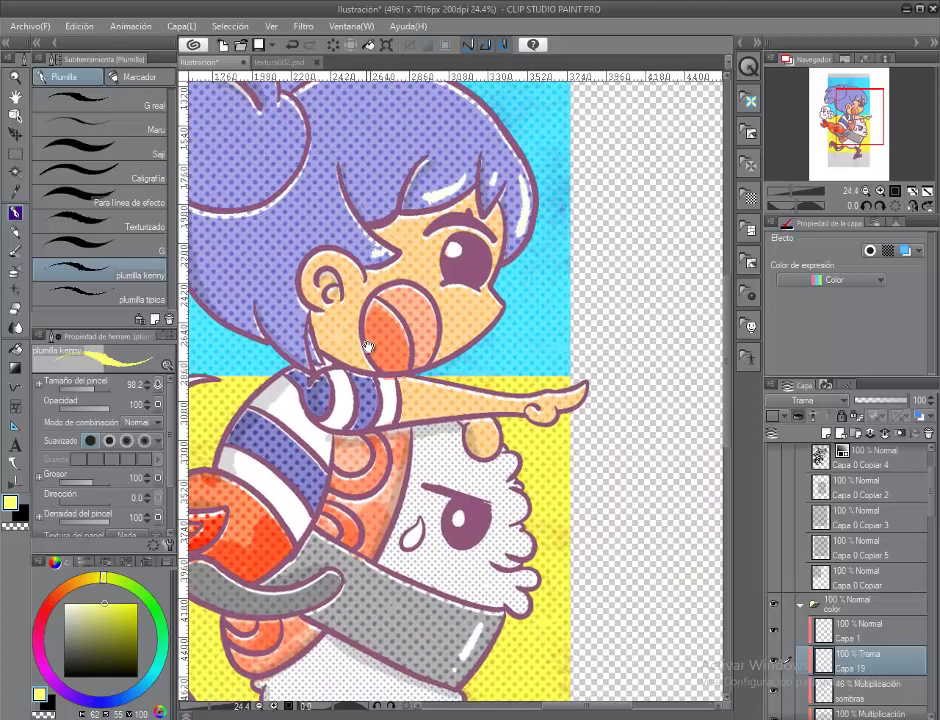
Paint light yellow highlights with the plumilla kenny pen on the tan round shape below the pointing arm, the orange swirls and the shirt's blue stripe.
{"action": "left_click_drag", "start_coordinate": [419, 327], "coordinate": [378, 334]}
{"action": "scroll", "coordinate": [376, 335], "scroll_direction": "down", "scroll_amount": 3}
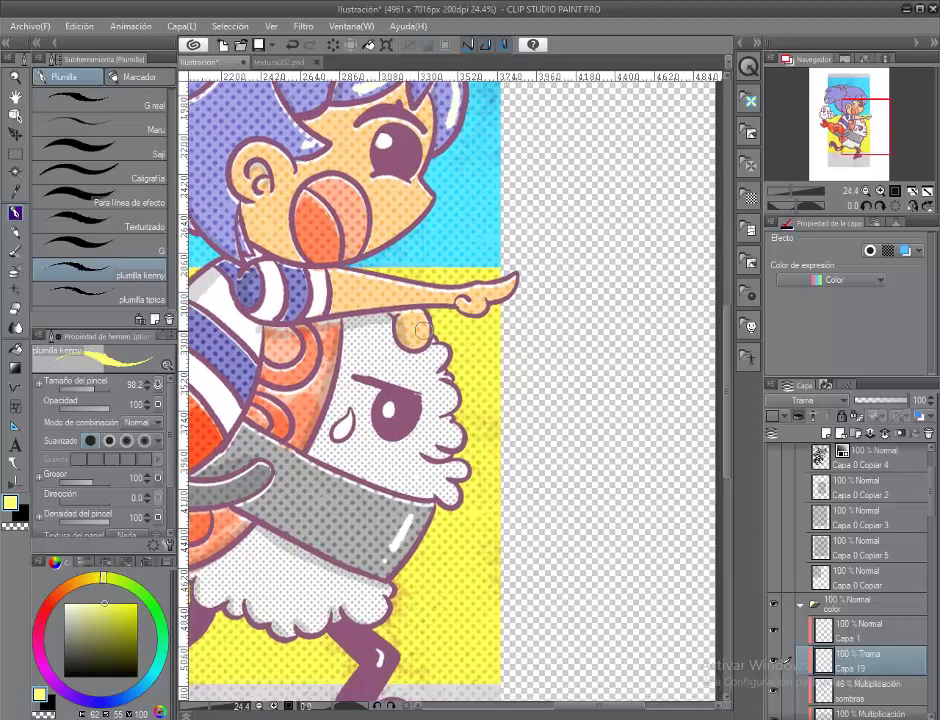
{"action": "scroll", "coordinate": [415, 320], "scroll_direction": "down", "scroll_amount": 2}
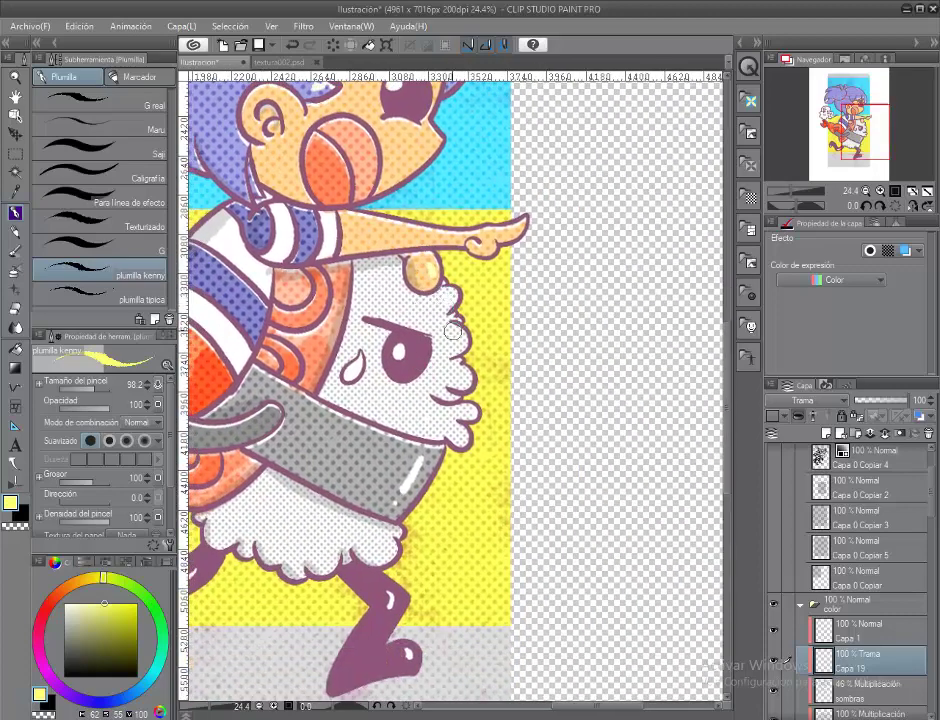
{"action": "scroll", "coordinate": [450, 420], "scroll_direction": "down", "scroll_amount": 3}
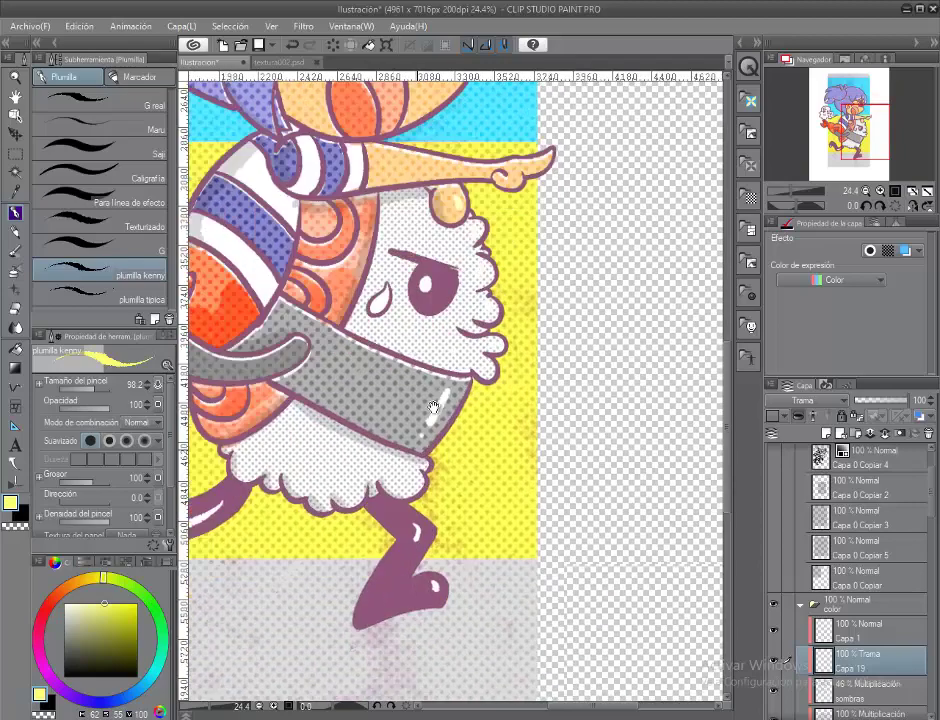
{"action": "scroll", "coordinate": [440, 390], "scroll_direction": "up", "scroll_amount": 3}
{"action": "scroll", "coordinate": [430, 360], "scroll_direction": "left", "scroll_amount": 3}
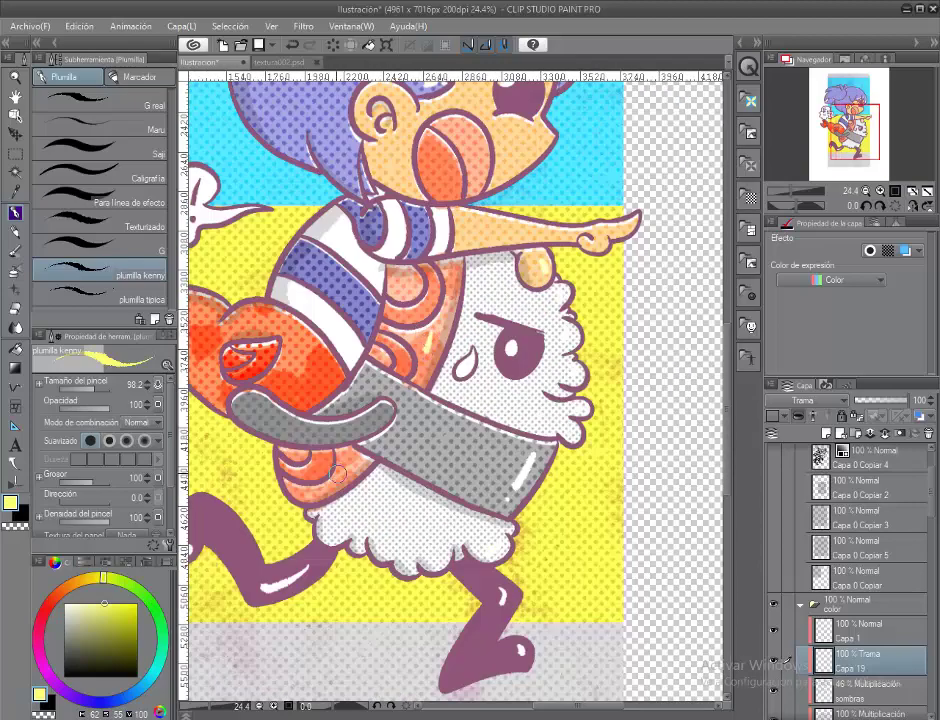
{"action": "scroll", "coordinate": [345, 500], "scroll_direction": "down", "scroll_amount": 4}
{"action": "scroll", "coordinate": [368, 568], "scroll_direction": "up", "scroll_amount": 10}
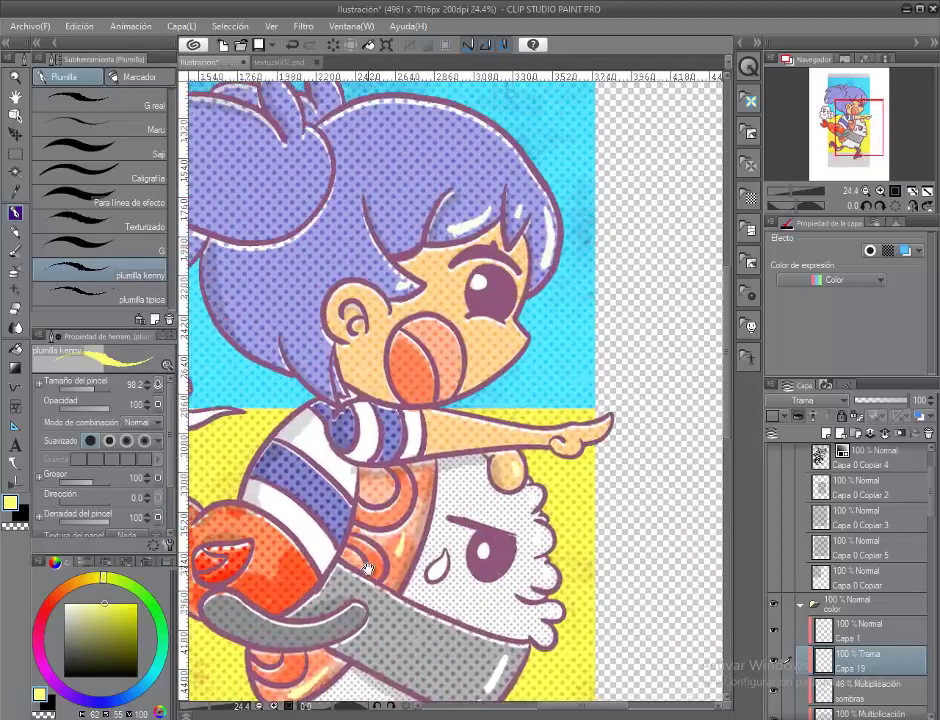
{"action": "scroll", "coordinate": [368, 568], "scroll_direction": "left", "scroll_amount": 1}
{"action": "scroll", "coordinate": [361, 509], "scroll_direction": "up", "scroll_amount": 5}
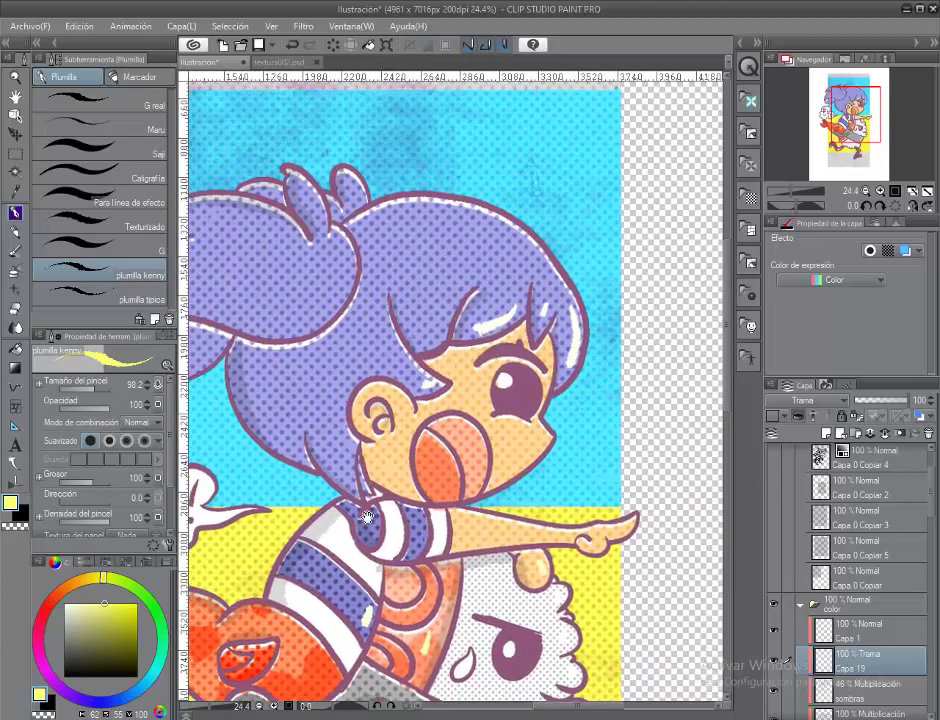
Paint light yellow highlights on the ponytail, the hair tufts above it, the lock beneath it and the hair behind the ear.
{"action": "scroll", "coordinate": [447, 484], "scroll_direction": "left", "scroll_amount": 4}
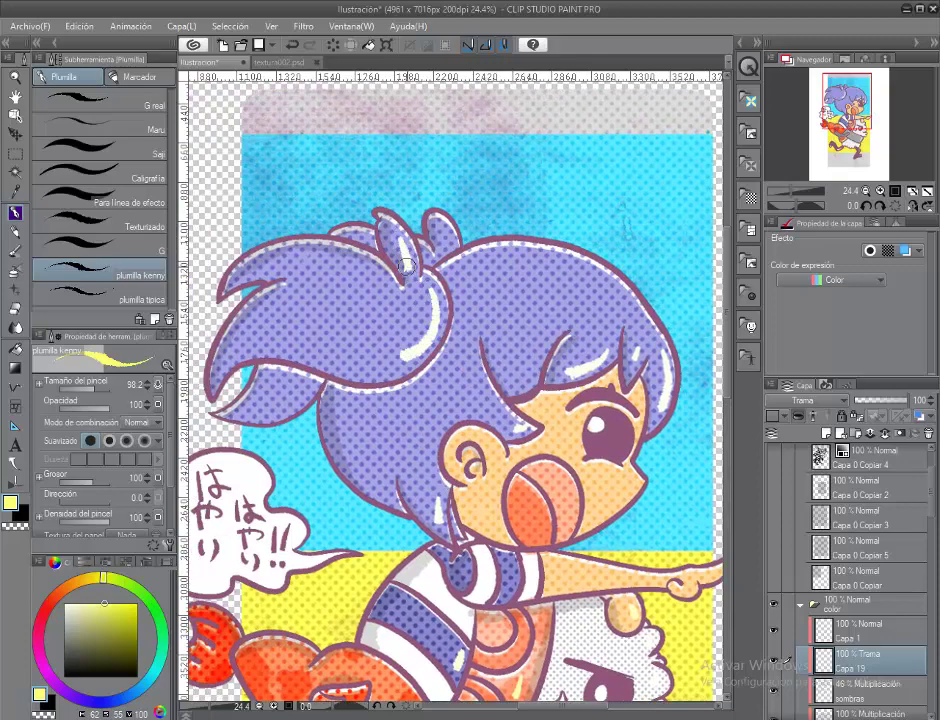
{"action": "scroll", "coordinate": [405, 265], "scroll_direction": "up", "scroll_amount": 3}
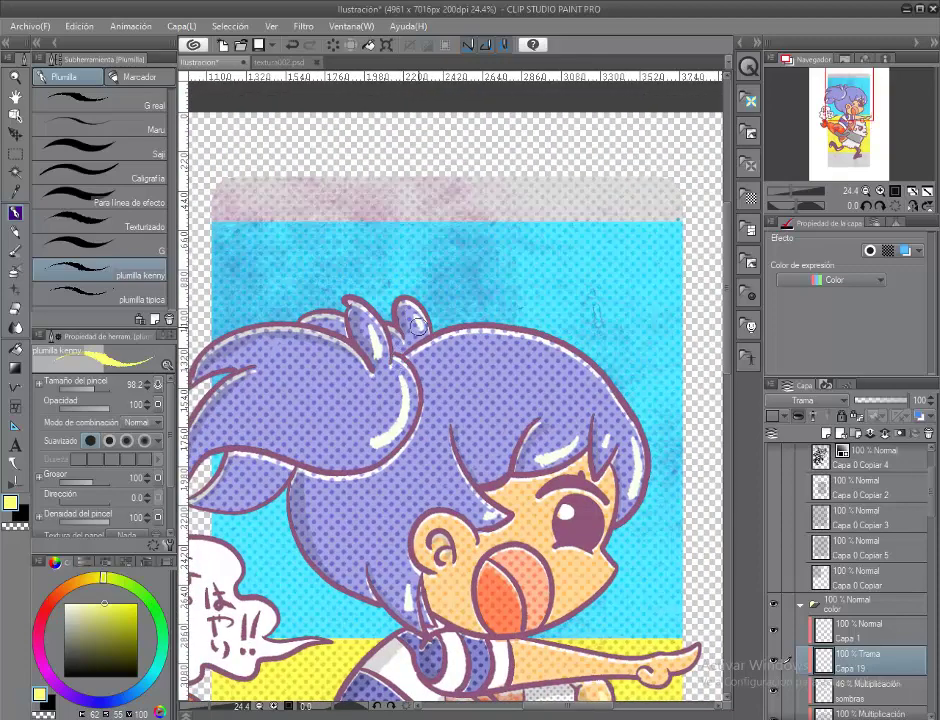
{"action": "scroll", "coordinate": [383, 389], "scroll_direction": "down", "scroll_amount": 2}
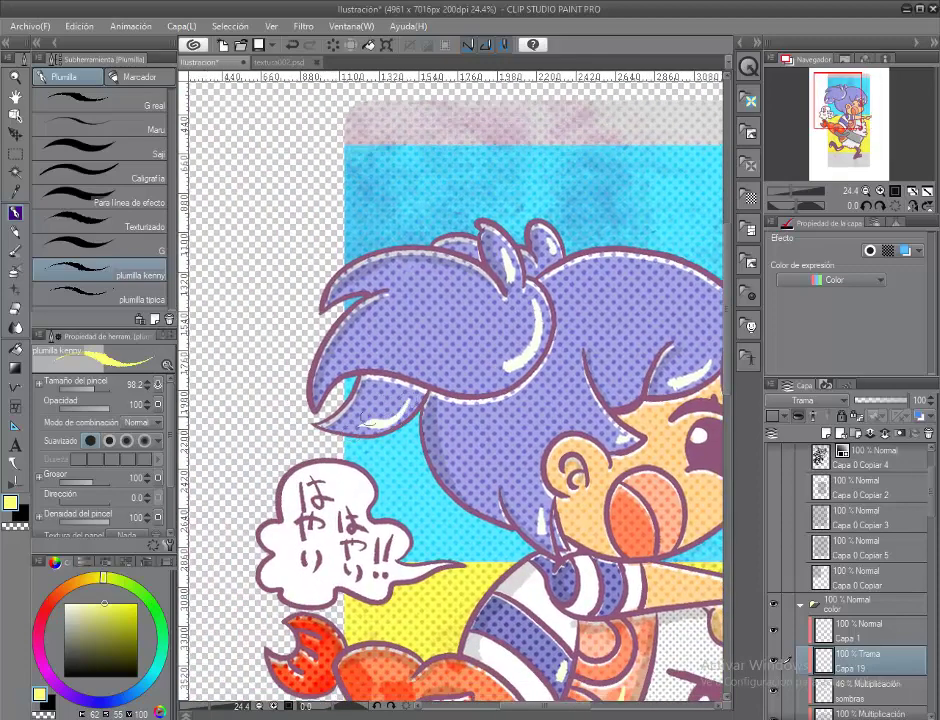
{"action": "scroll", "coordinate": [333, 453], "scroll_direction": "up", "scroll_amount": 2}
{"action": "scroll", "coordinate": [333, 453], "scroll_direction": "down", "scroll_amount": 5}
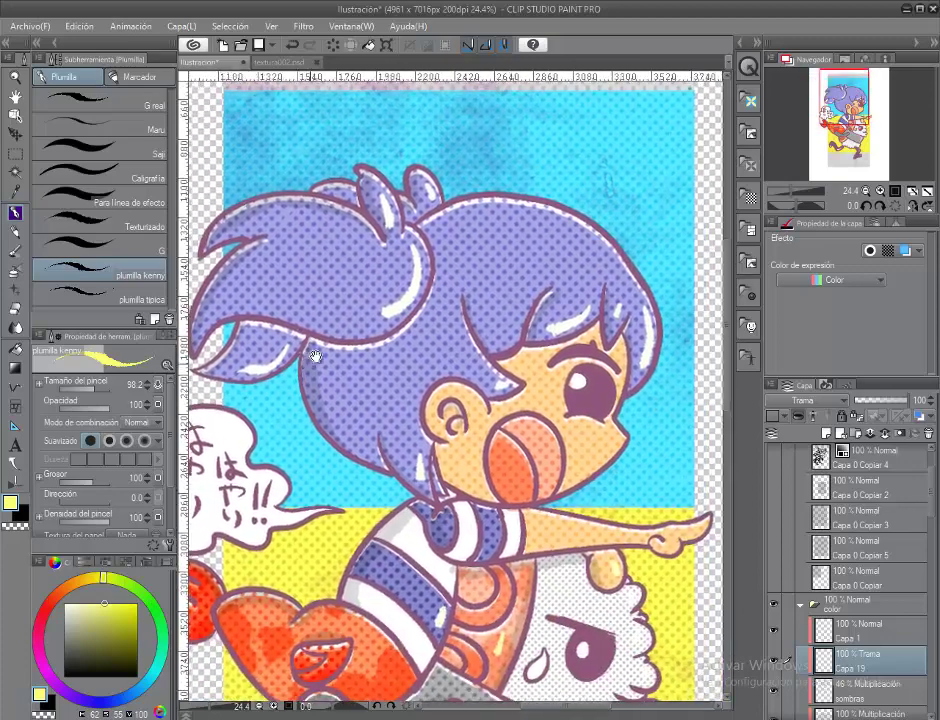
Lower the Trama highlights layer's opacity to 38 and save the illustration.
{"action": "double_click", "coordinate": [16, 98]}
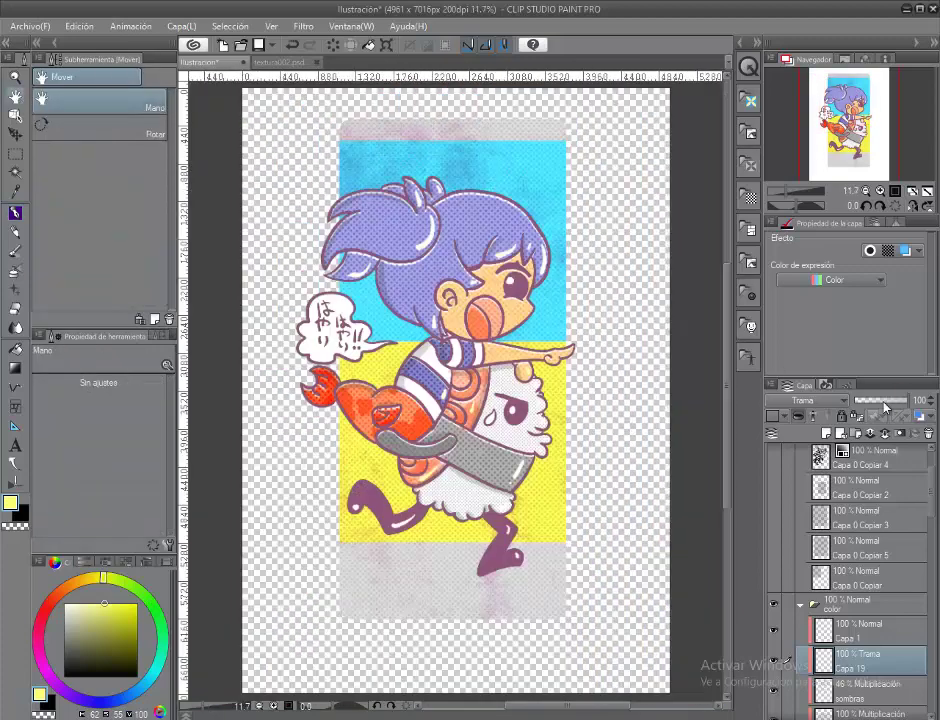
{"action": "left_click_drag", "start_coordinate": [884, 405], "coordinate": [881, 407]}
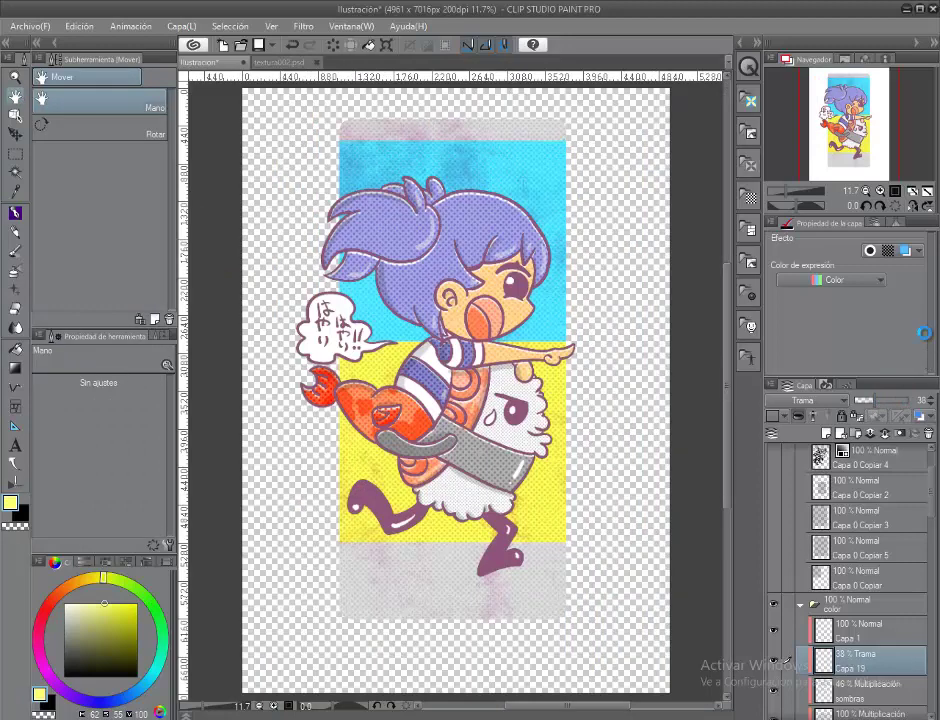
{"action": "key", "text": "ctrl+s"}
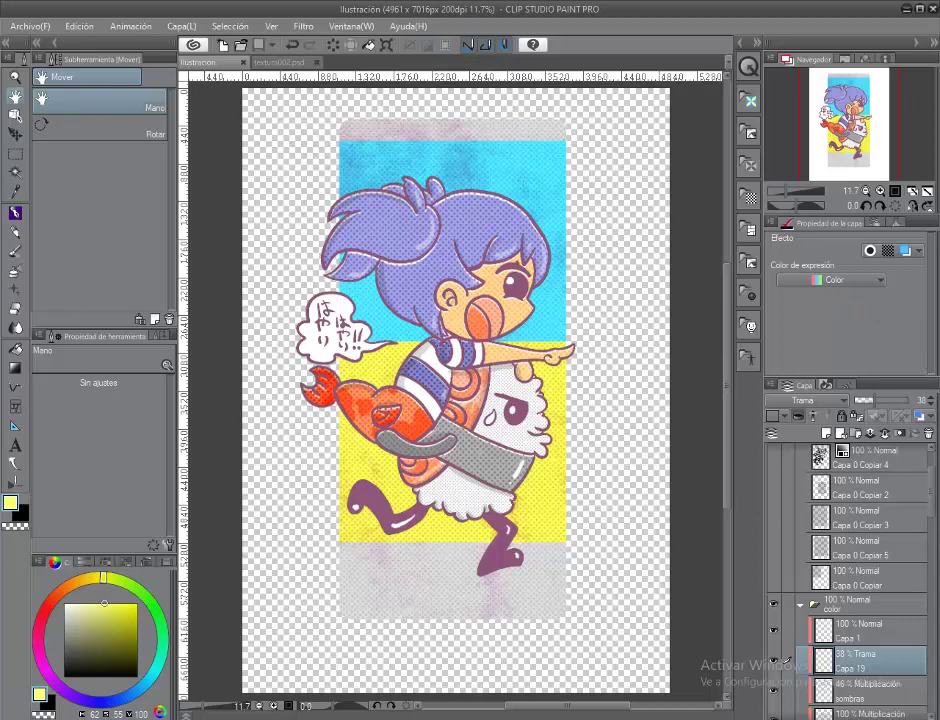
Collapse the color and tramas y texturas layer folders.
{"action": "left_click", "coordinate": [801, 605]}
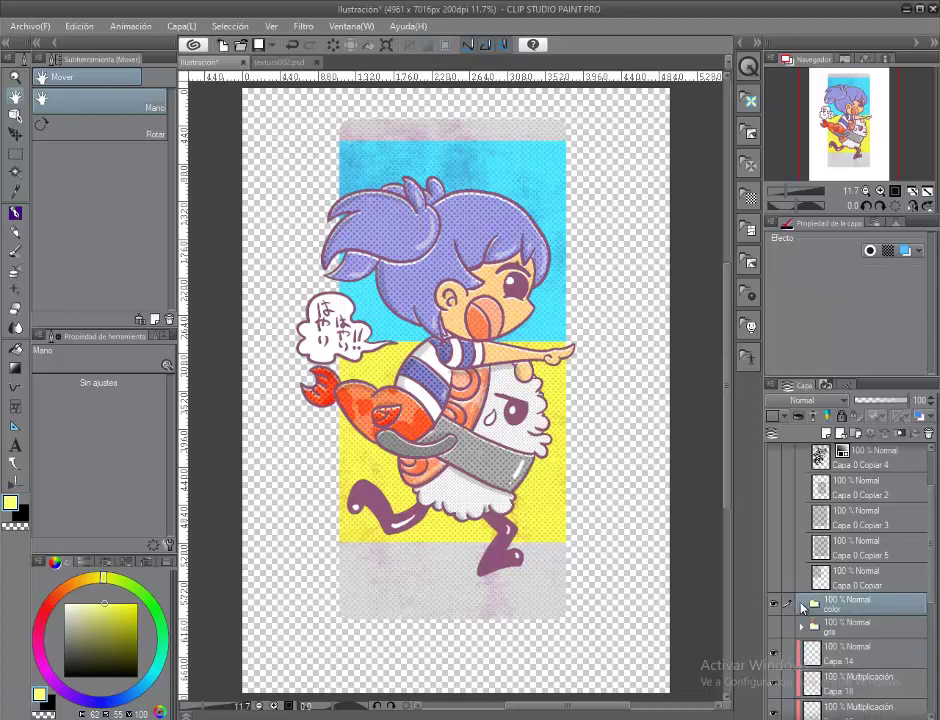
{"action": "scroll", "coordinate": [847, 512], "scroll_direction": "up", "scroll_amount": 3}
{"action": "left_click", "coordinate": [801, 479]}
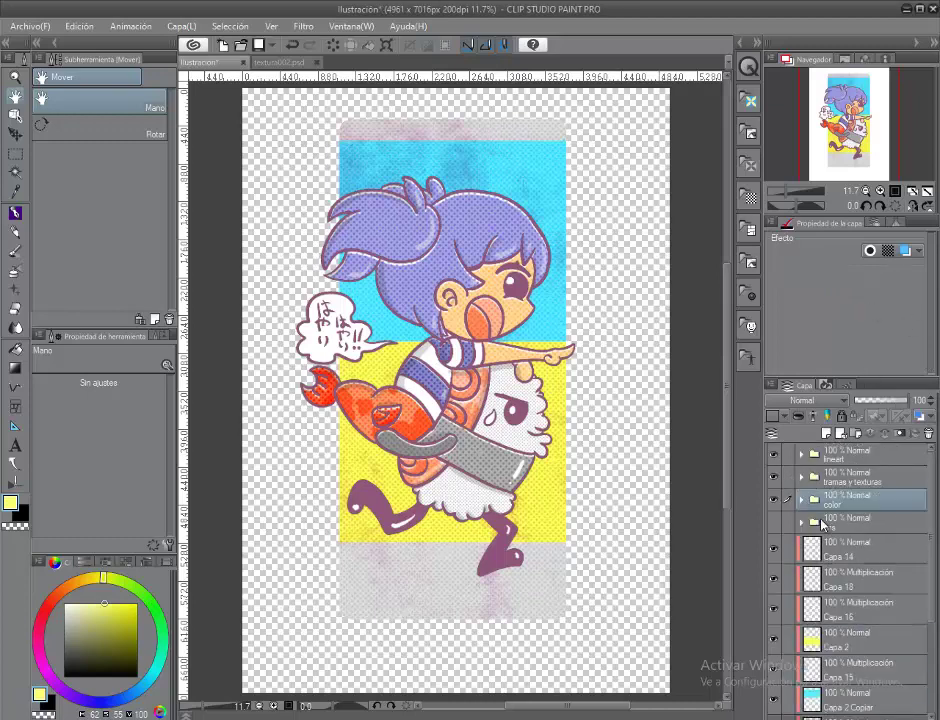
Group the background layers, from Capa 14 downward, into a new folder beneath the gris folder.
{"action": "left_click", "coordinate": [818, 548]}
{"action": "scroll", "coordinate": [845, 540], "scroll_direction": "down", "scroll_amount": 3}
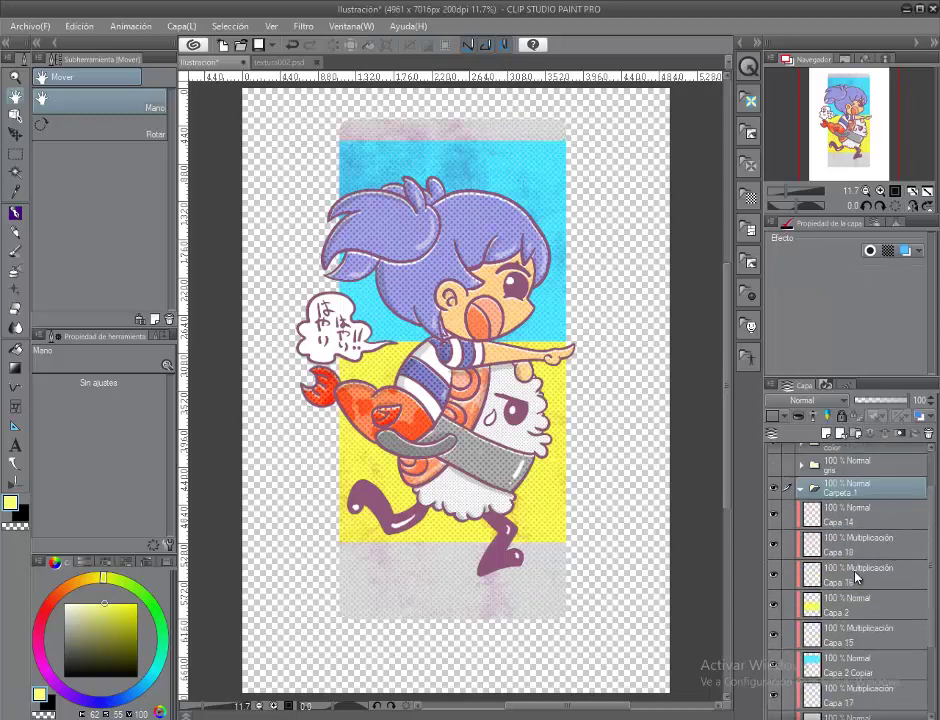
{"action": "left_click", "coordinate": [850, 686], "text": "shift"}
{"action": "left_click_drag", "start_coordinate": [850, 686], "coordinate": [846, 550]}
Collapse the new background folder and rename it fondo.
{"action": "left_click", "coordinate": [801, 545]}
{"action": "double_click", "coordinate": [842, 547]}
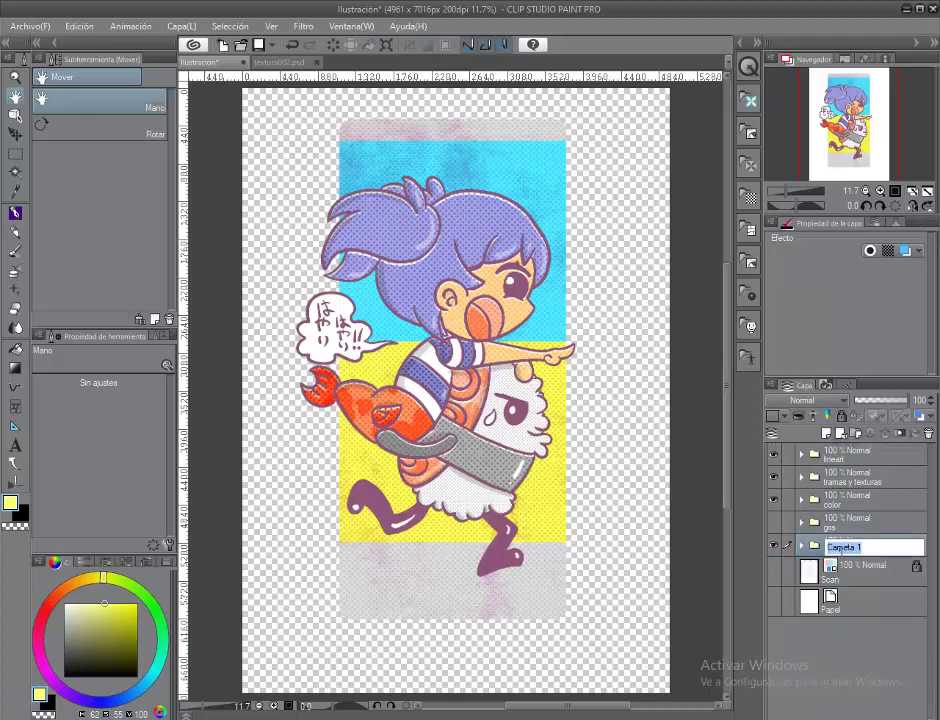
{"action": "type", "text": "fondo"}
{"action": "key", "text": "Return"}
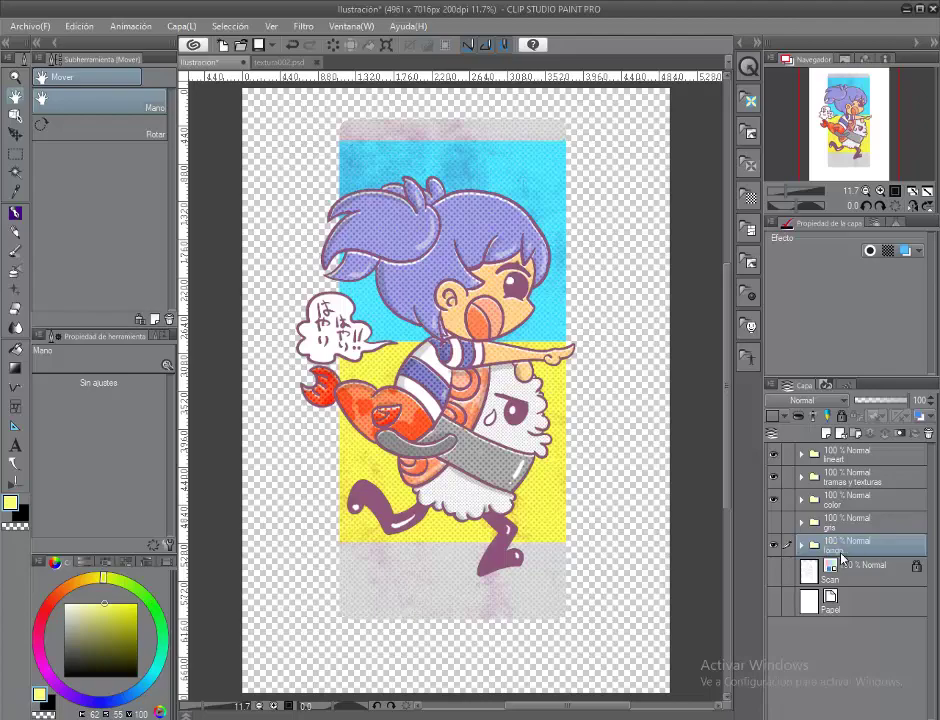